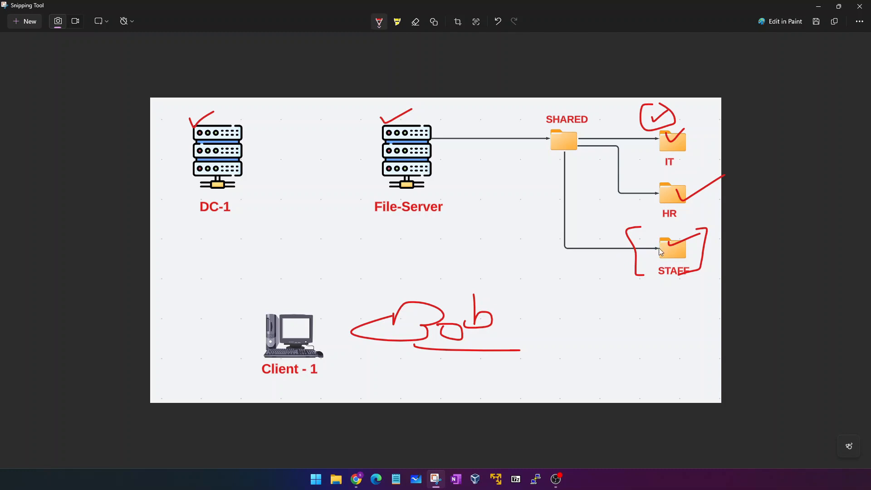
Draw an arrow from the Bob scribble to Client-1 and tick Client-1 on the diagram.
{"action": "mouse_move", "coordinate": [396, 318]}
{"action": "left_mouse_down"}
{"action": "mouse_move", "coordinate": [383, 310]}
{"action": "mouse_move", "coordinate": [327, 318]}
{"action": "mouse_move", "coordinate": [345, 320]}
{"action": "left_mouse_up"}
{"action": "left_click_drag", "start_coordinate": [286, 293], "coordinate": [318, 286]}
Open the DC-1 virtual machine's noVNC console in its own window and switch it to full screen.
{"action": "left_click", "coordinate": [818, 7]}
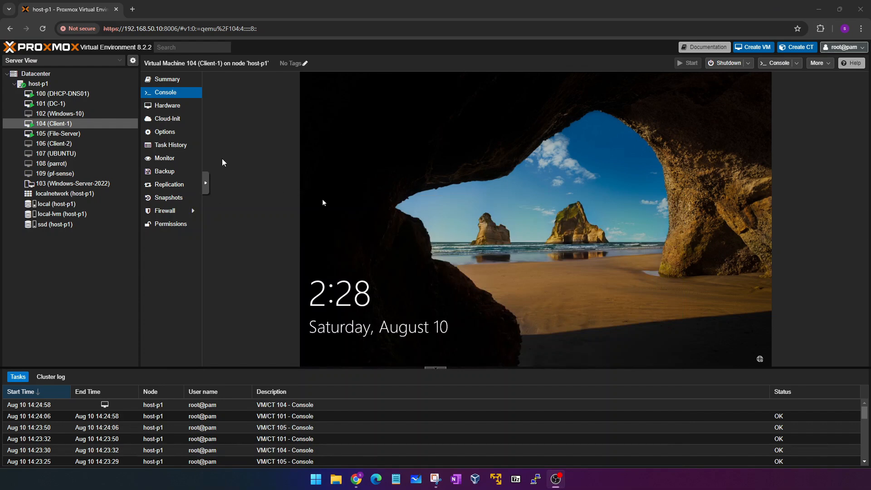
{"action": "left_click", "coordinate": [62, 104]}
{"action": "double_click", "coordinate": [62, 106]}
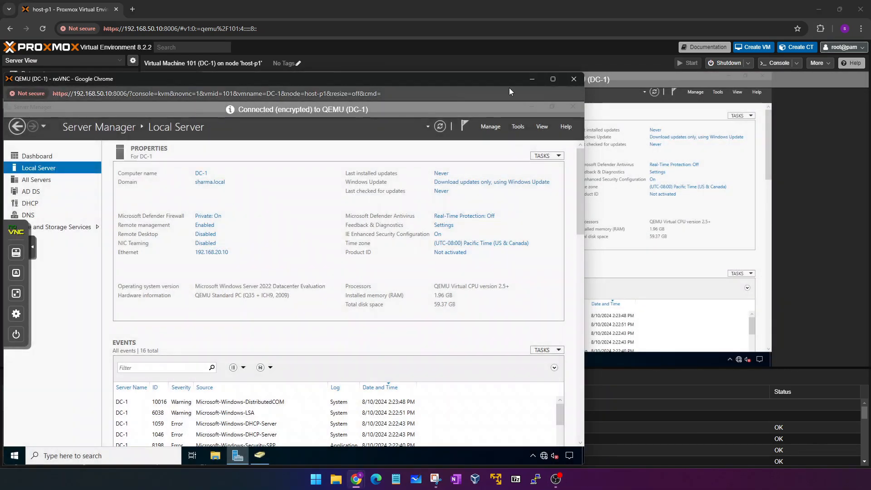
{"action": "left_click", "coordinate": [553, 79]}
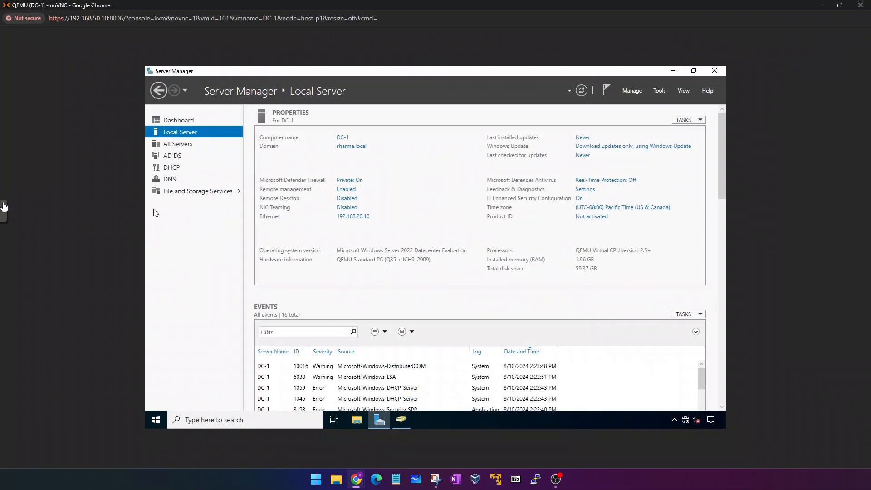
{"action": "left_click", "coordinate": [4, 207]}
{"action": "left_click", "coordinate": [13, 258]}
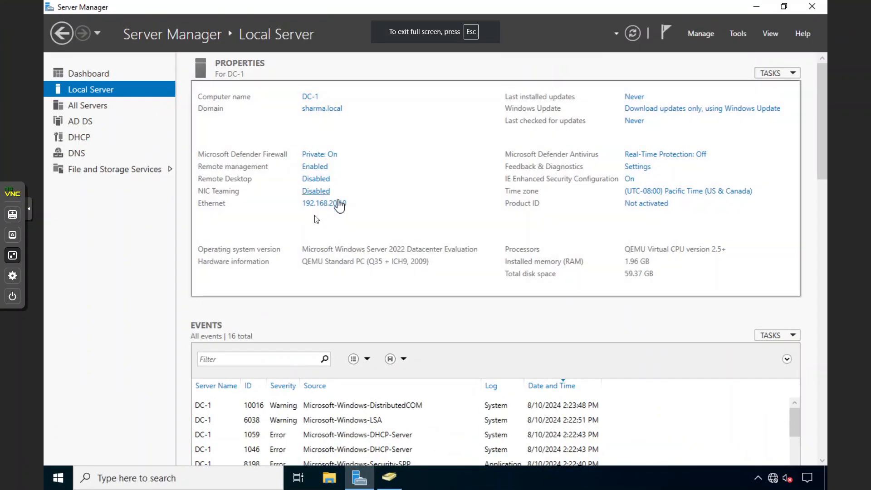
{"action": "left_click", "coordinate": [32, 209]}
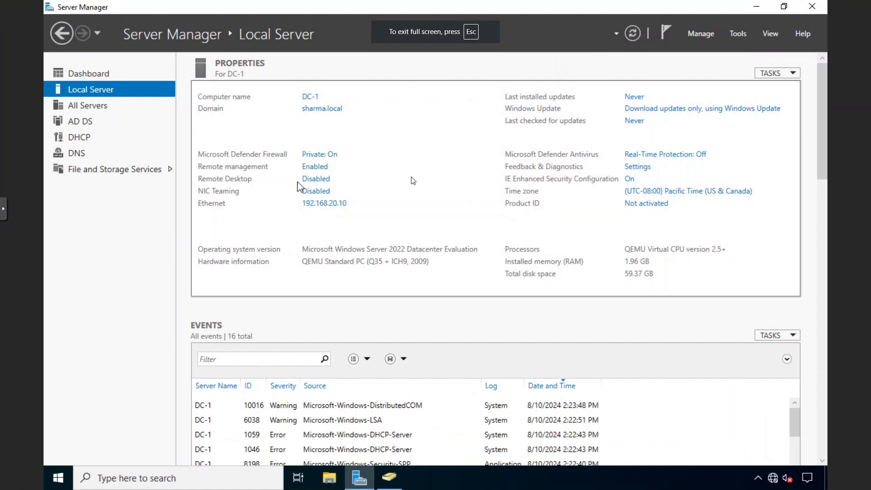
In Active Directory Users and Computers, list PUNJAB's GROUPS unit and inspect HR-R, HR-RW and IT-R.
{"action": "left_click", "coordinate": [390, 477]}
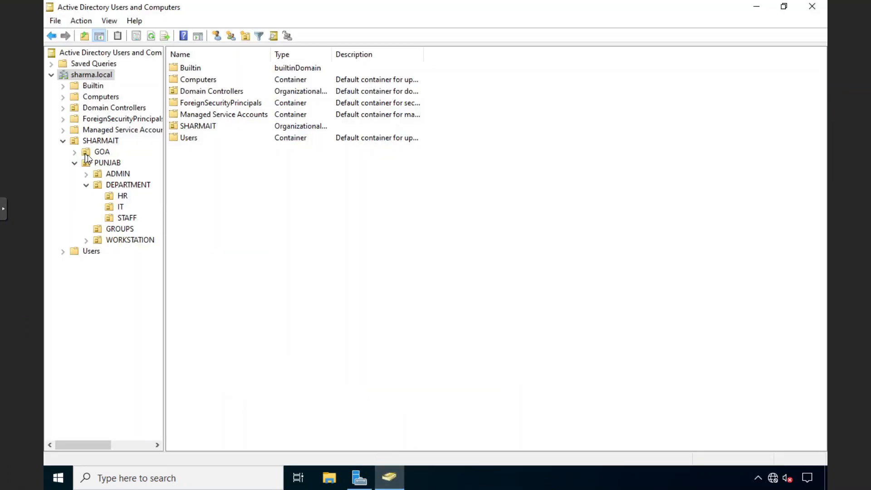
{"action": "left_click", "coordinate": [97, 163]}
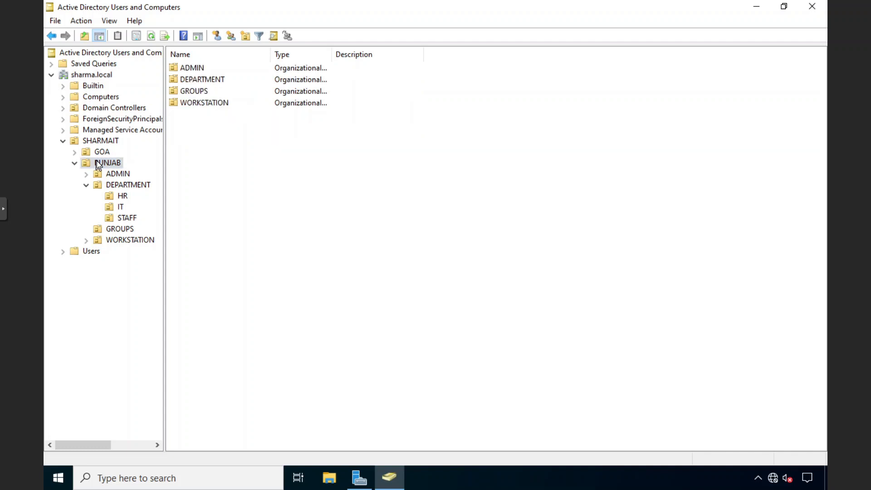
{"action": "left_click", "coordinate": [88, 186]}
{"action": "left_click", "coordinate": [123, 195]}
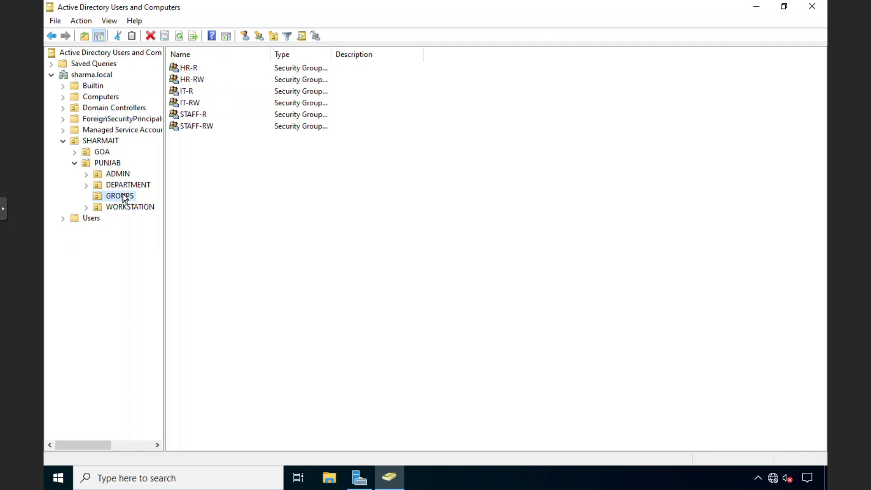
{"action": "left_click_drag", "start_coordinate": [187, 146], "coordinate": [191, 69]}
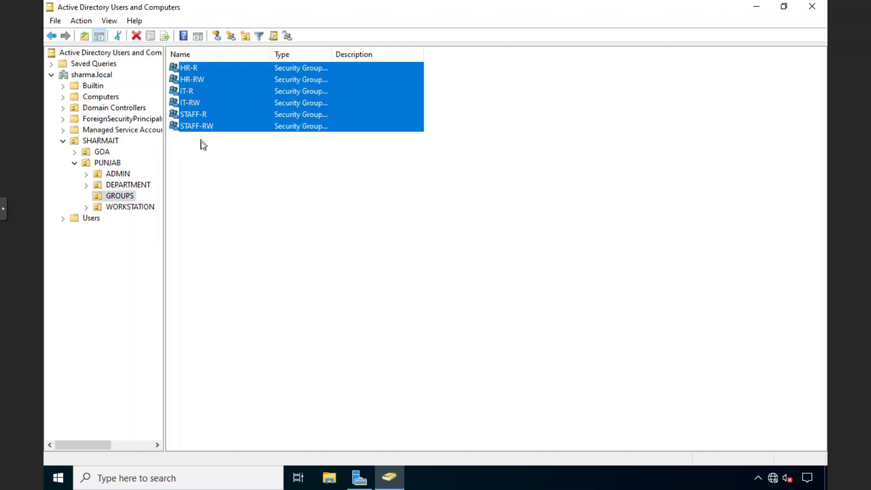
{"action": "left_click", "coordinate": [204, 71]}
{"action": "left_click", "coordinate": [196, 70]}
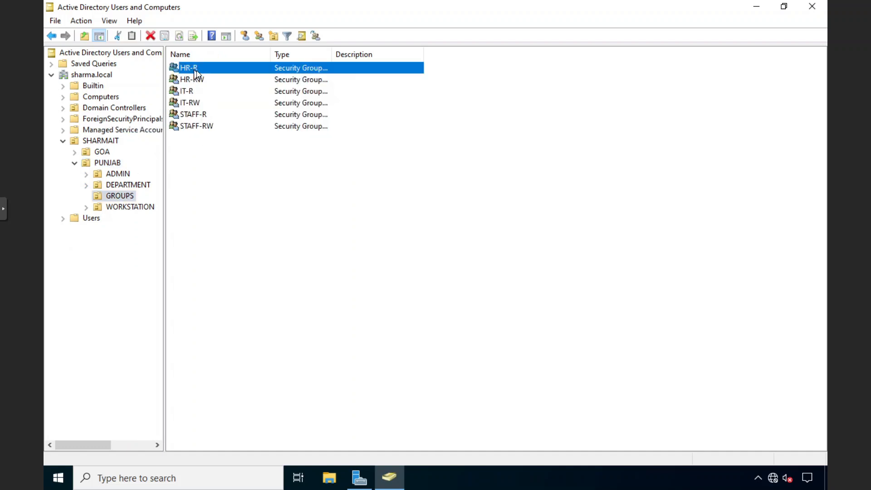
{"action": "left_click", "coordinate": [201, 78]}
{"action": "left_click", "coordinate": [196, 67]}
{"action": "left_click", "coordinate": [204, 79]}
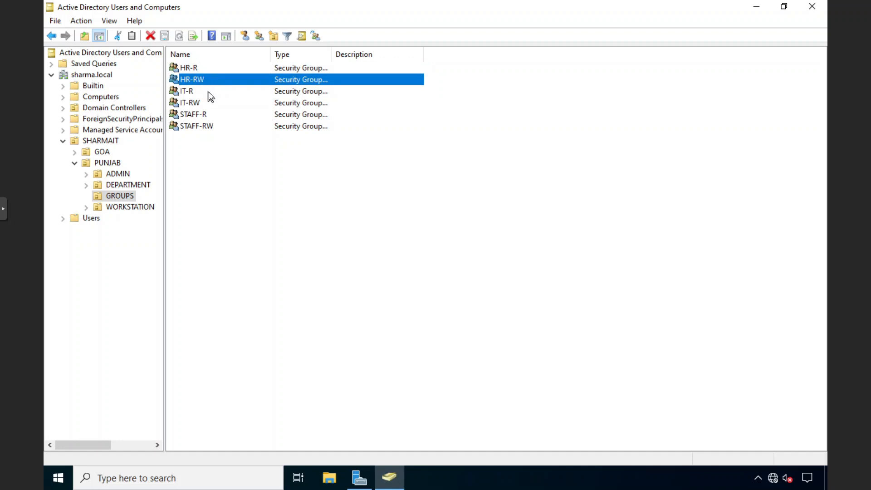
{"action": "left_click", "coordinate": [209, 92]}
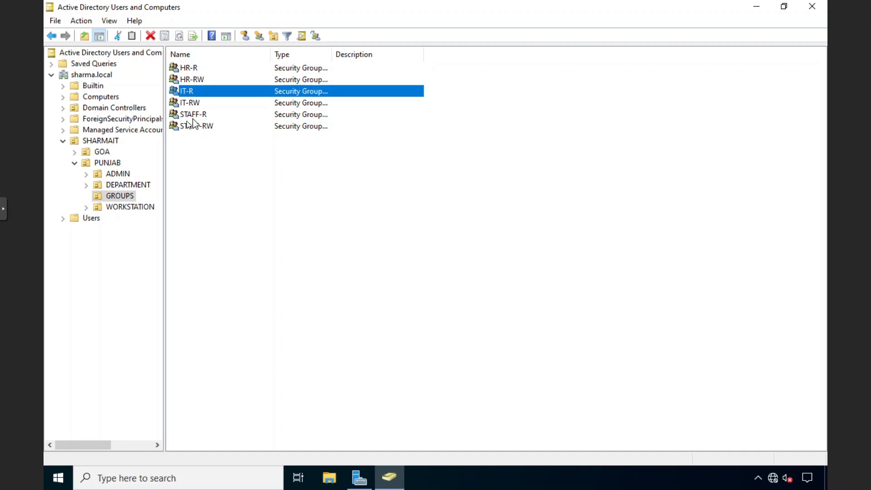
In File Explorer, browse to \\file-server to show its network shares.
{"action": "left_click", "coordinate": [328, 476]}
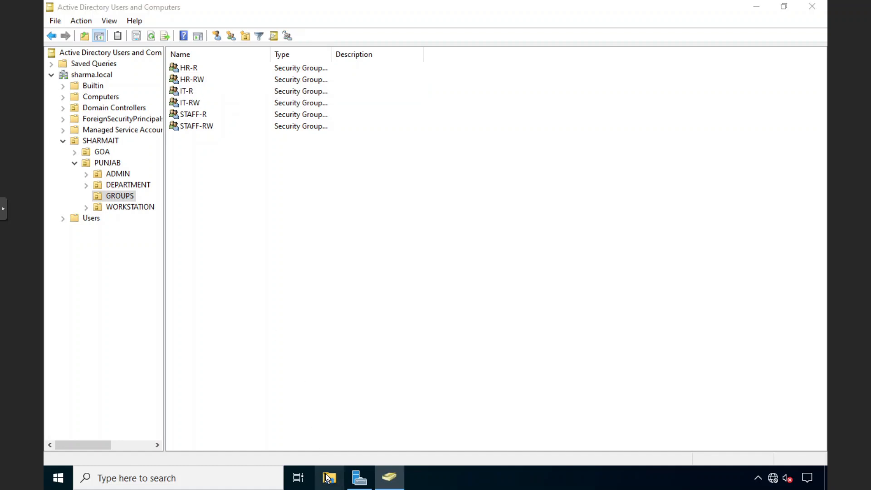
{"action": "left_click", "coordinate": [314, 45]}
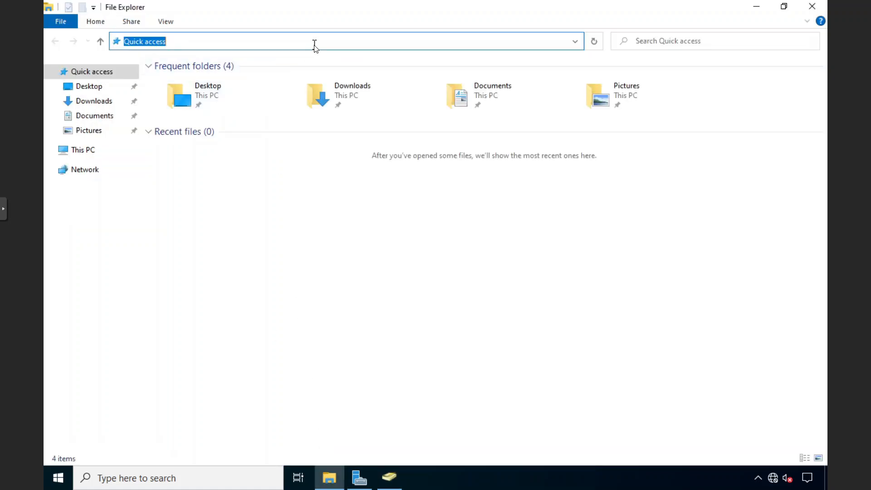
{"action": "type", "text": "\\\\file"}
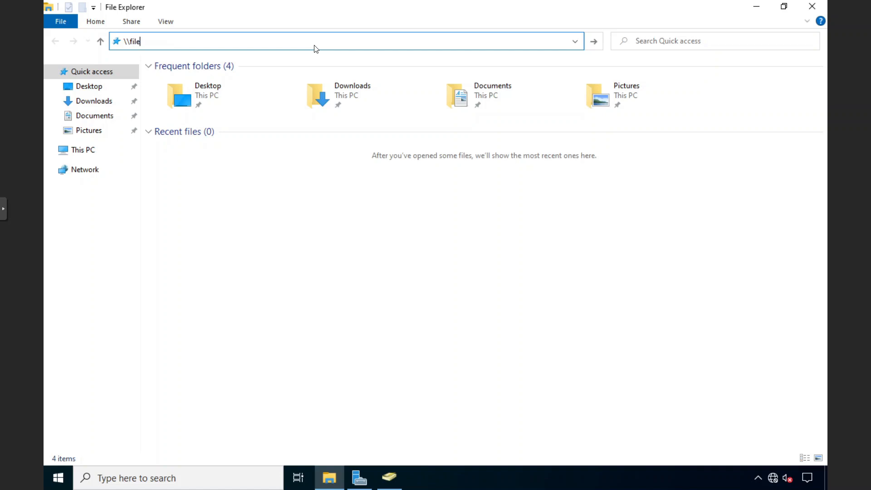
{"action": "type", "text": "-server"}
{"action": "key", "text": "Return"}
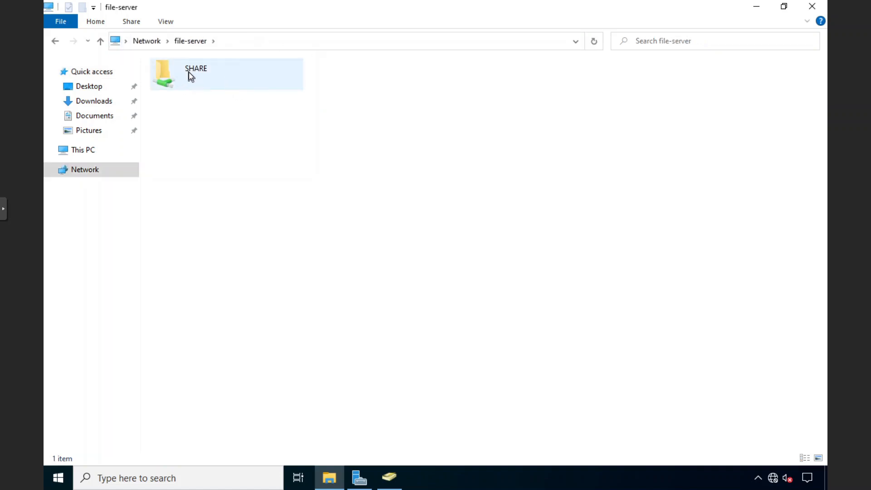
Review SHARE's advanced security settings, checking the Everyone entry, and cancel out unchanged.
{"action": "left_click", "coordinate": [189, 72]}
{"action": "right_click", "coordinate": [189, 72]}
{"action": "left_click", "coordinate": [225, 203]}
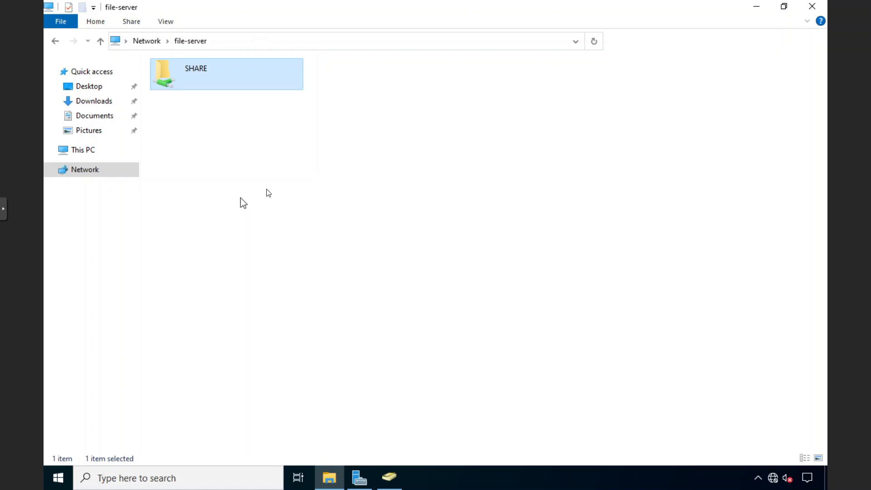
{"action": "left_click", "coordinate": [295, 102]}
{"action": "left_click", "coordinate": [286, 101]}
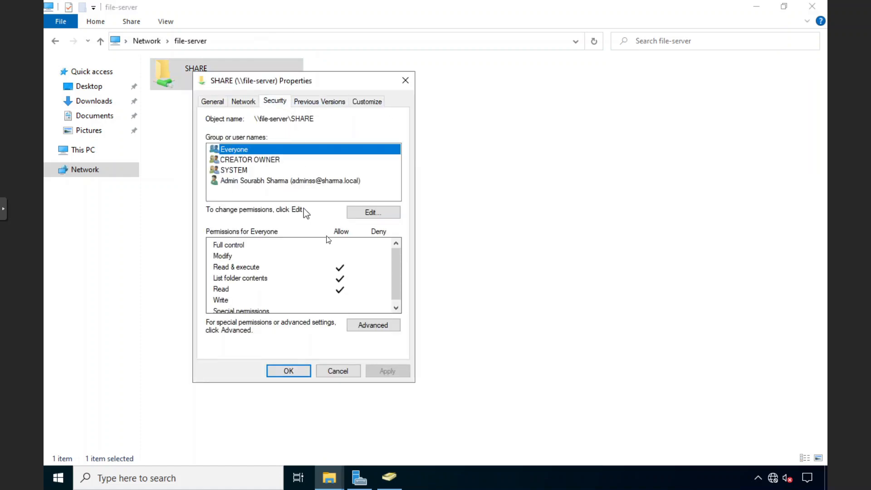
{"action": "left_click", "coordinate": [371, 323]}
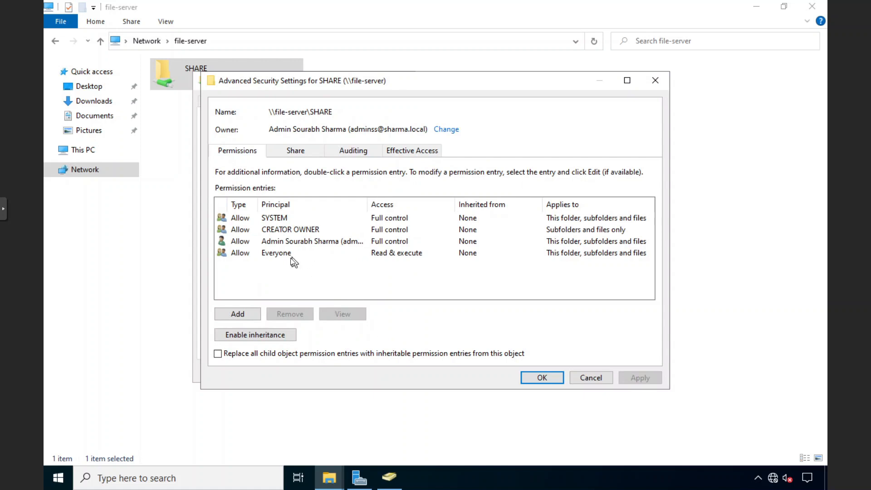
{"action": "left_click", "coordinate": [288, 254]}
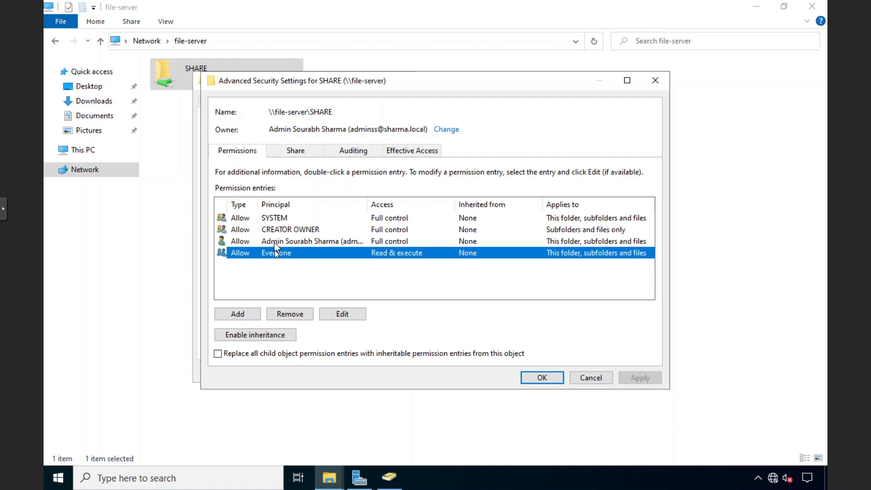
{"action": "left_click", "coordinate": [590, 378]}
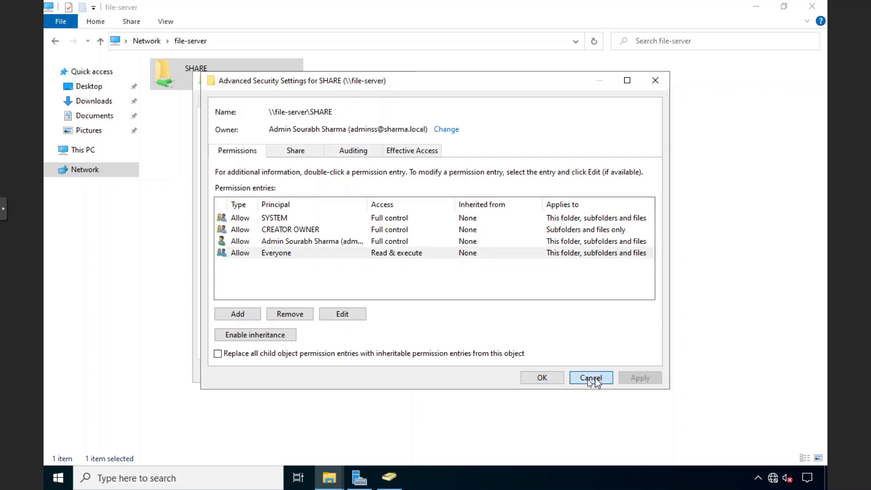
{"action": "left_click", "coordinate": [354, 371]}
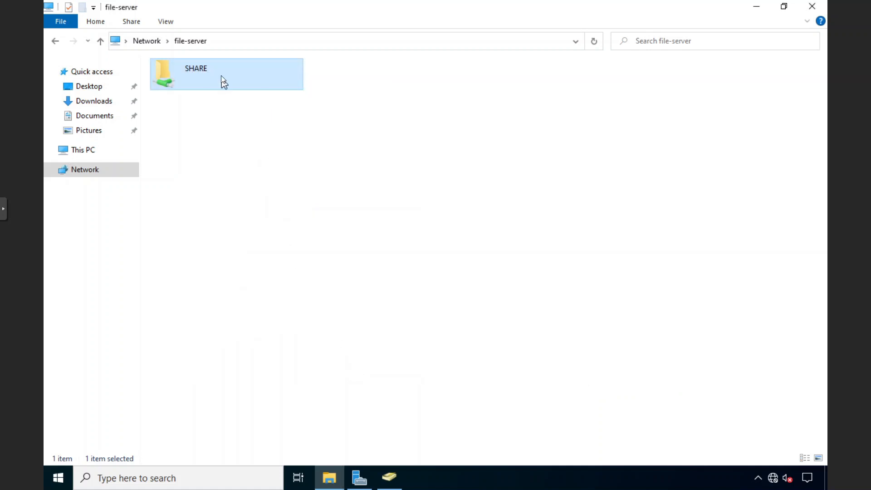
Open SHARE and review the HR folder's HR-R and HR-RW advanced permission entries, cancelling unchanged.
{"action": "double_click", "coordinate": [221, 75]}
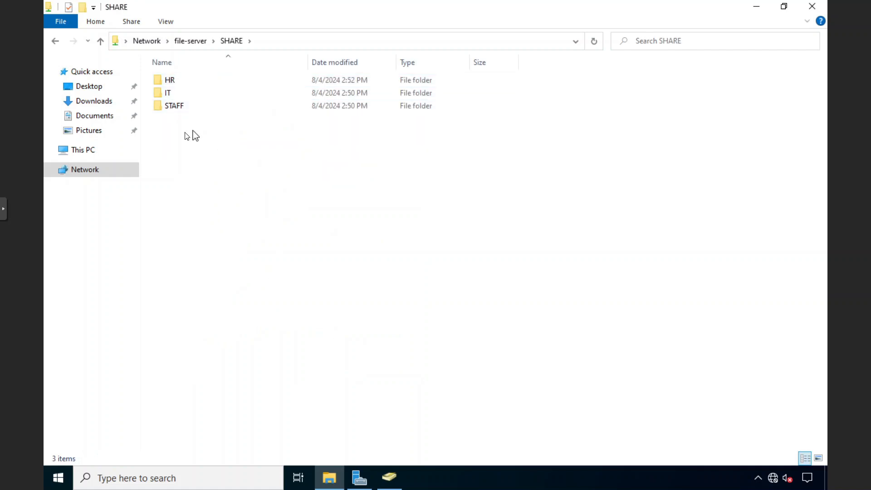
{"action": "left_click_drag", "start_coordinate": [178, 129], "coordinate": [198, 142]}
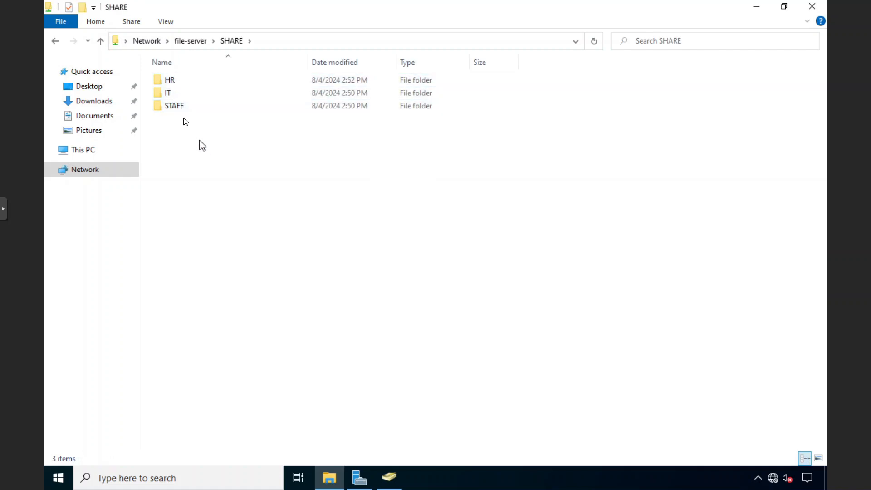
{"action": "left_click", "coordinate": [173, 80]}
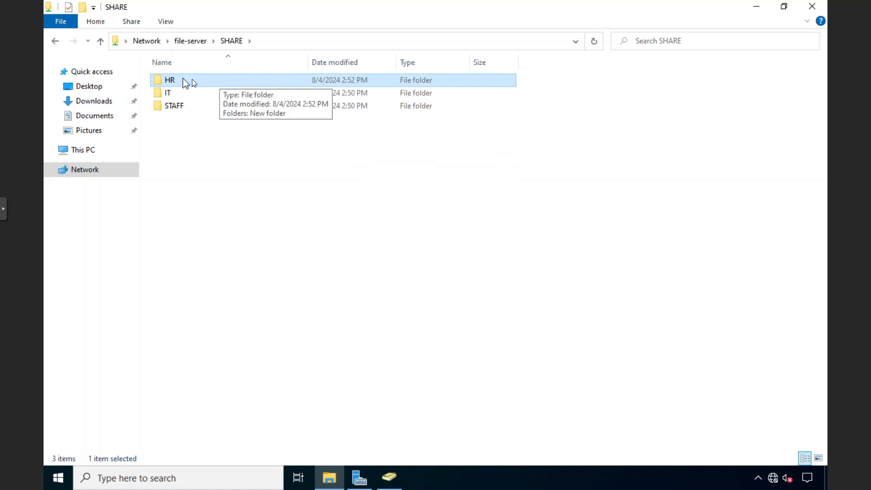
{"action": "right_click", "coordinate": [200, 79]}
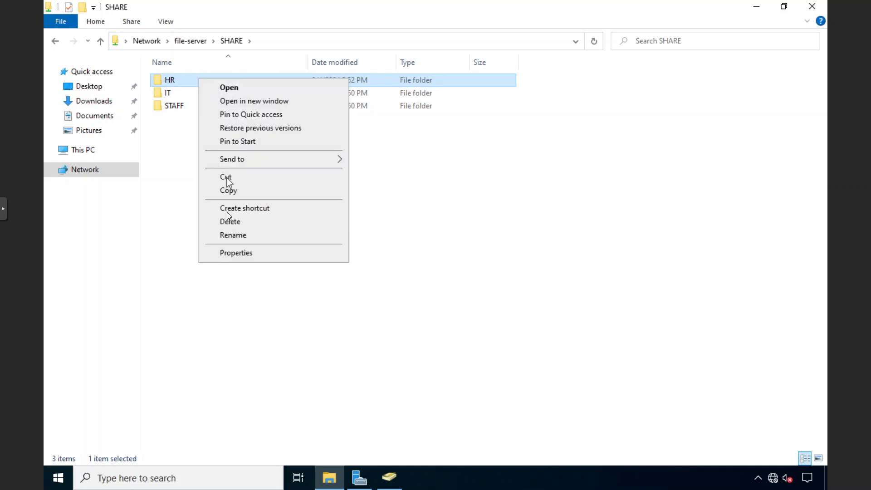
{"action": "left_click", "coordinate": [230, 251]}
{"action": "left_click", "coordinate": [257, 109]}
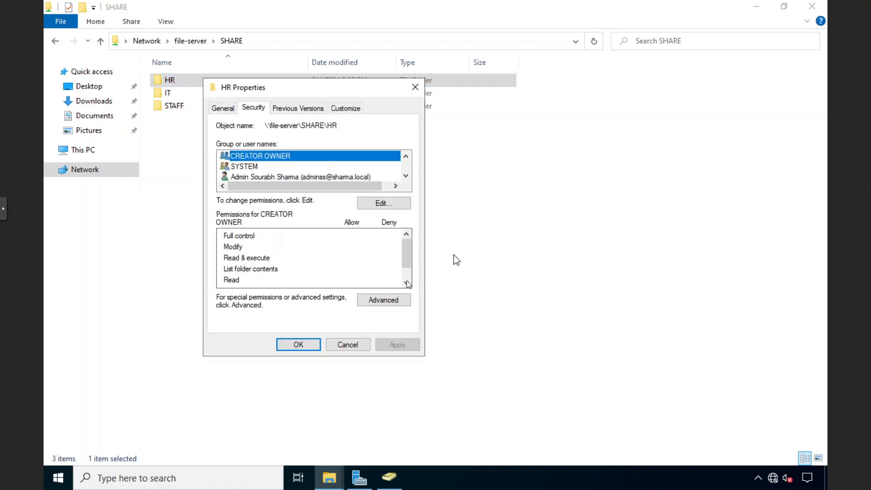
{"action": "left_click", "coordinate": [388, 298]}
{"action": "left_click", "coordinate": [301, 253]}
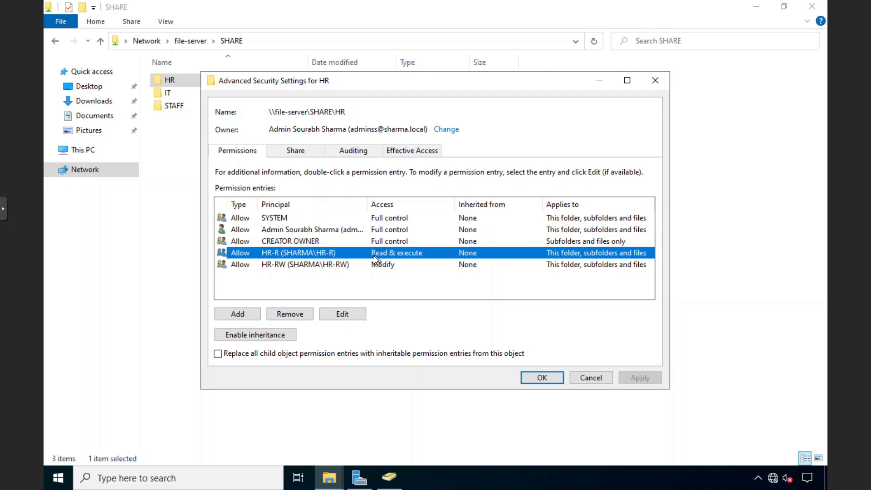
{"action": "left_click", "coordinate": [284, 265]}
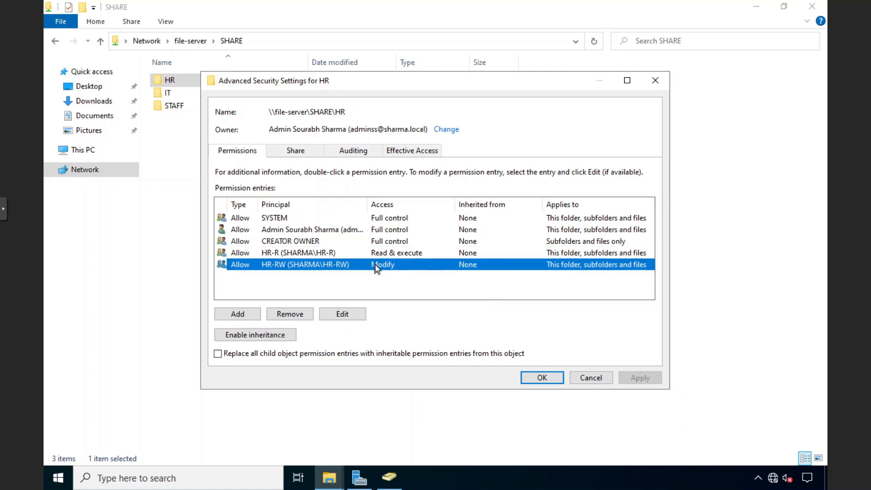
{"action": "left_click", "coordinate": [278, 253]}
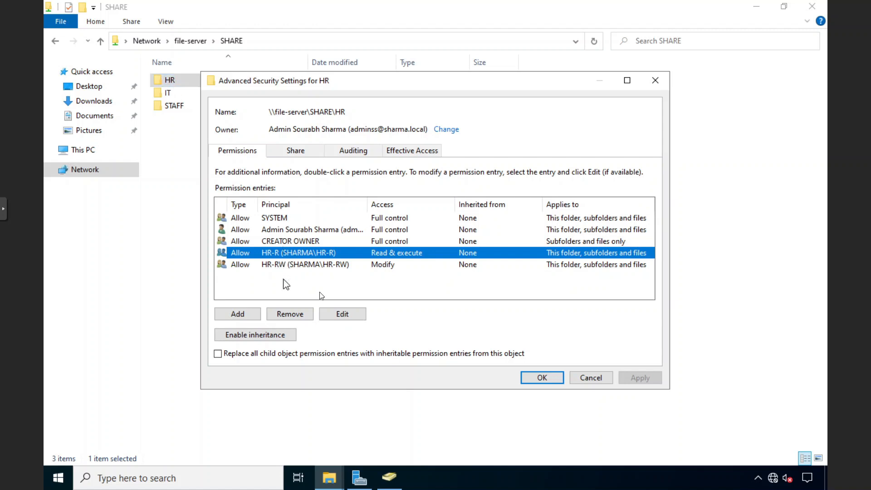
{"action": "left_click", "coordinate": [592, 375]}
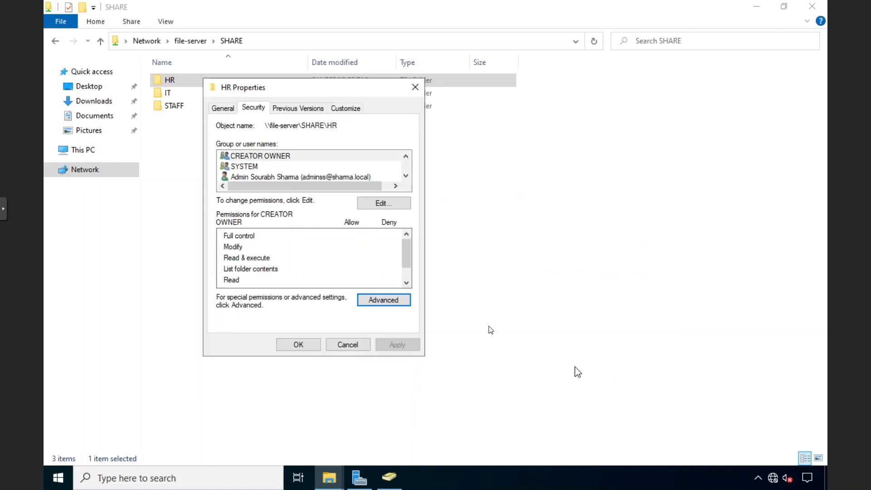
{"action": "left_click", "coordinate": [344, 342]}
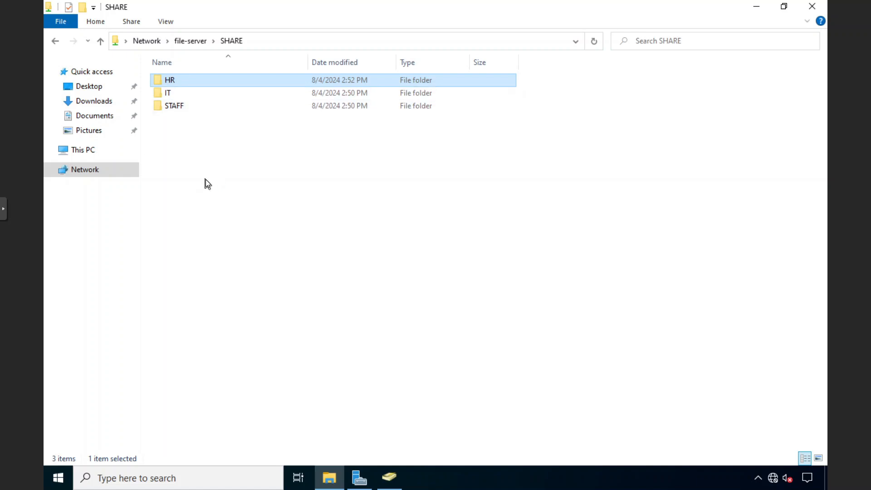
Start Map network drive from This PC, cancel it, and switch to Server Manager.
{"action": "left_click", "coordinate": [82, 144]}
{"action": "left_click", "coordinate": [102, 23]}
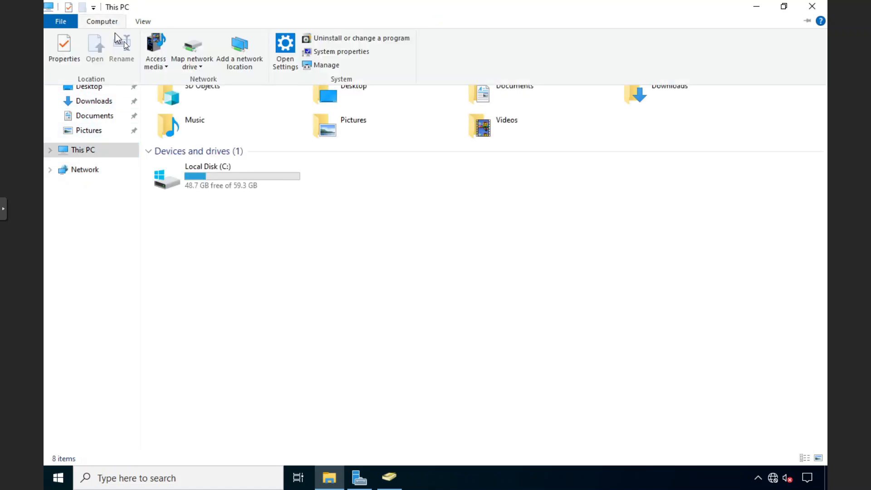
{"action": "left_click", "coordinate": [195, 48]}
{"action": "left_click", "coordinate": [608, 360]}
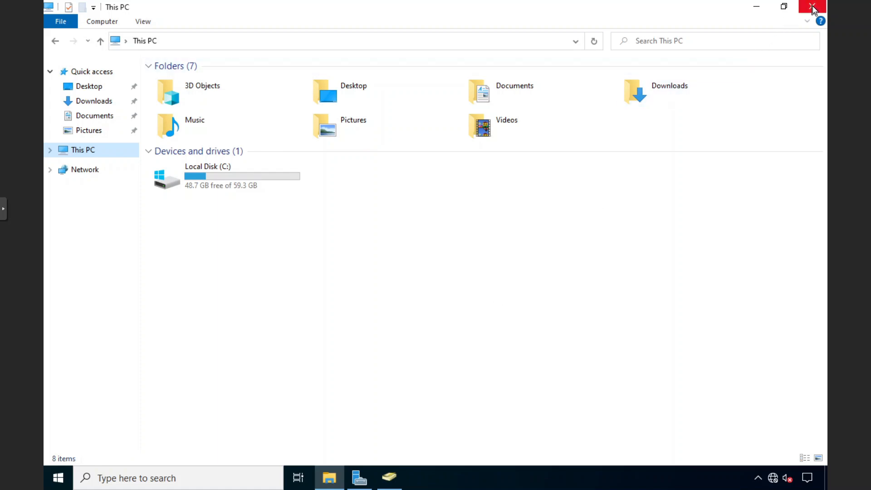
{"action": "left_click", "coordinate": [360, 478]}
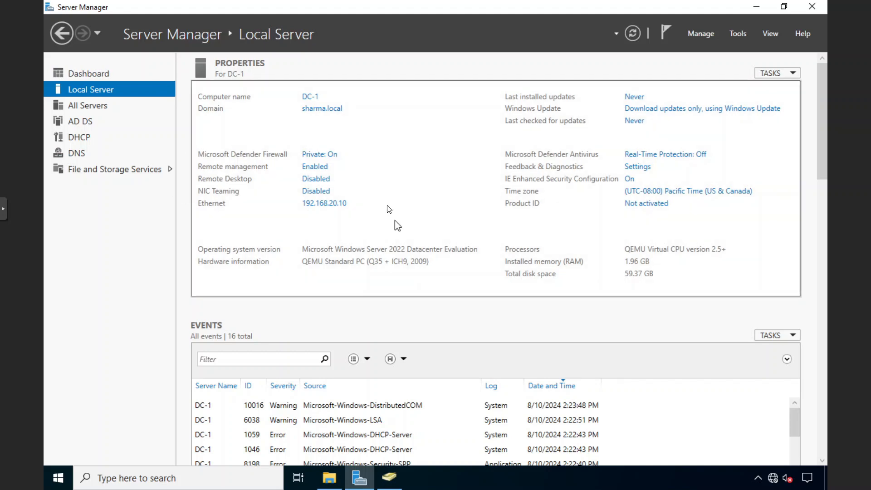
Launch Group Policy Management from Tools, maximize it, and list sharma.local's Group Policy Objects.
{"action": "left_click", "coordinate": [739, 32]}
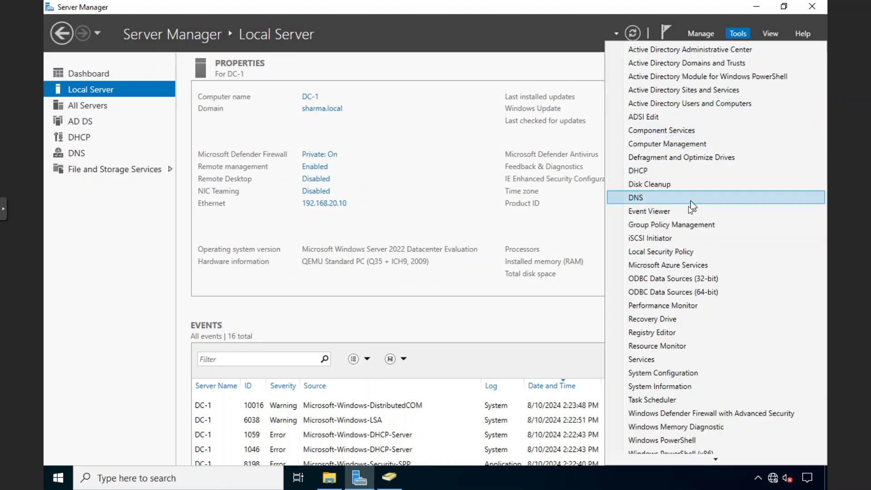
{"action": "left_click", "coordinate": [673, 225]}
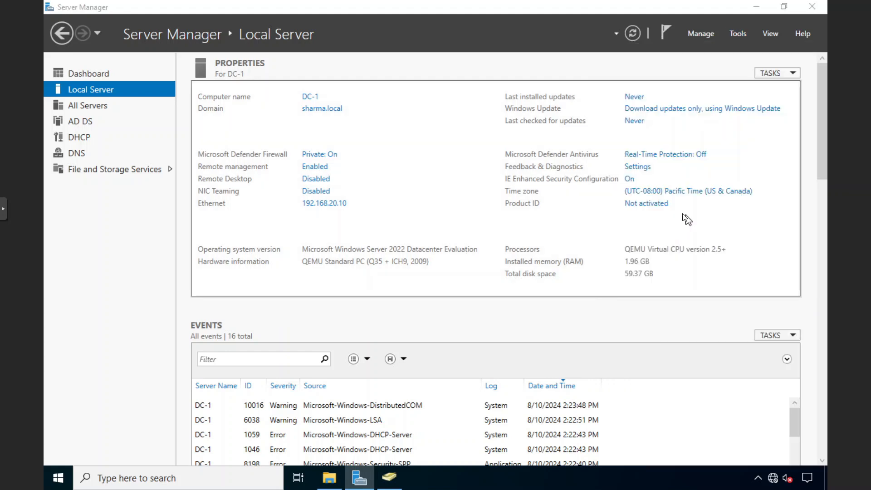
{"action": "double_click", "coordinate": [394, 90]}
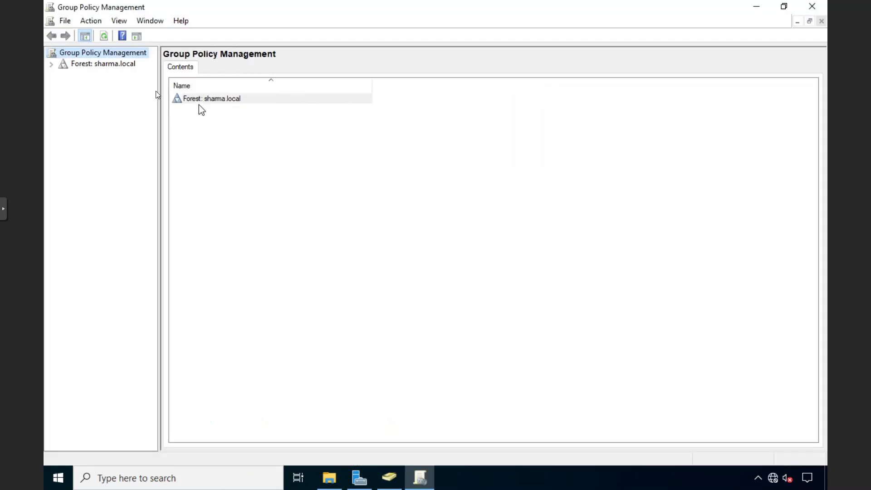
{"action": "left_click", "coordinate": [54, 67]}
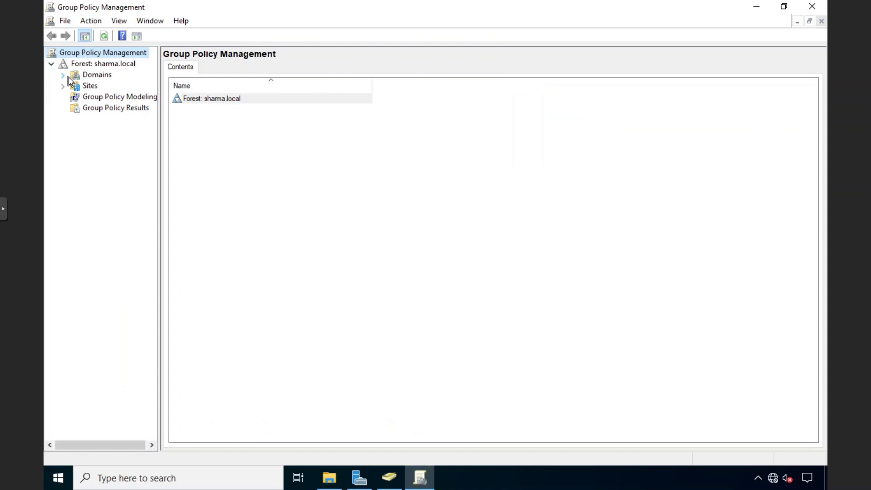
{"action": "left_click", "coordinate": [64, 76]}
{"action": "double_click", "coordinate": [96, 87]}
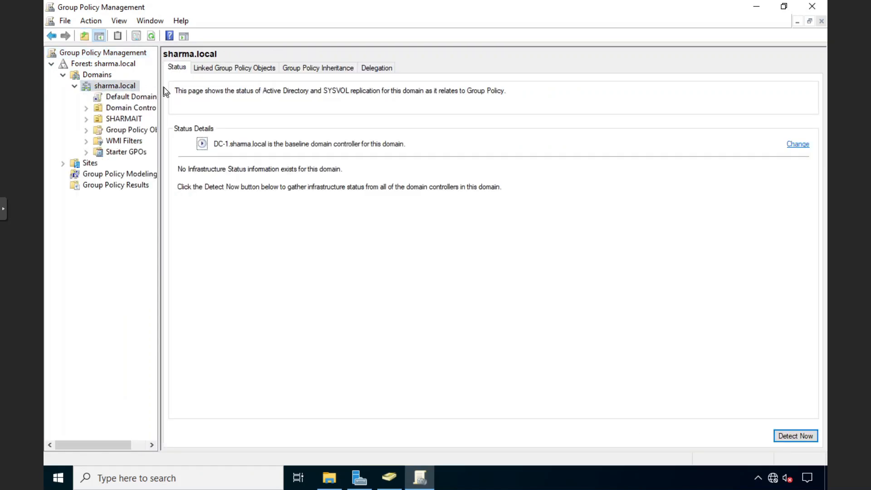
{"action": "left_click_drag", "start_coordinate": [158, 85], "coordinate": [317, 85]}
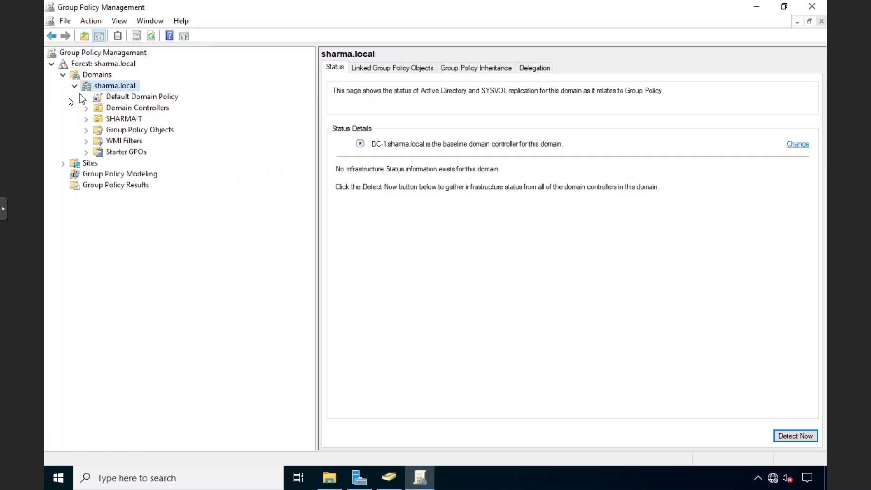
{"action": "left_click", "coordinate": [152, 130]}
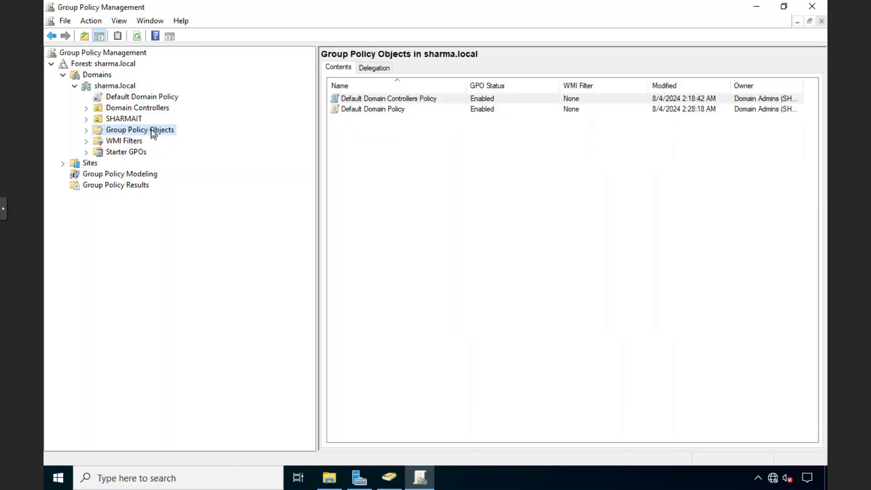
{"action": "left_click", "coordinate": [86, 130]}
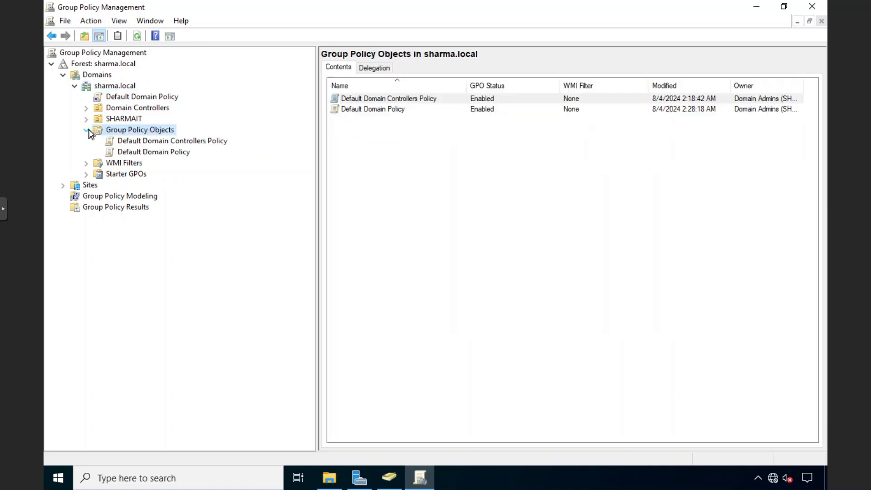
Create a new GPO named Mapped Drives under Group Policy Objects and select it.
{"action": "right_click", "coordinate": [116, 132]}
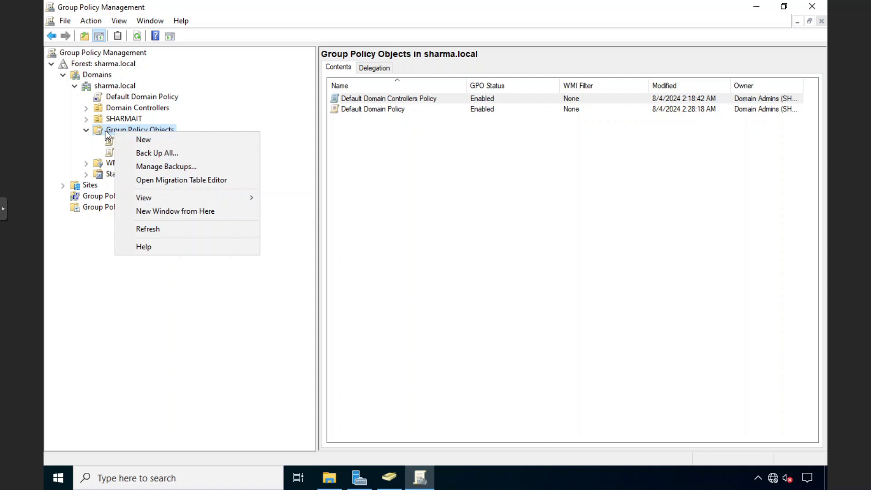
{"action": "left_click", "coordinate": [109, 131]}
{"action": "right_click", "coordinate": [108, 129]}
{"action": "left_click", "coordinate": [133, 134]}
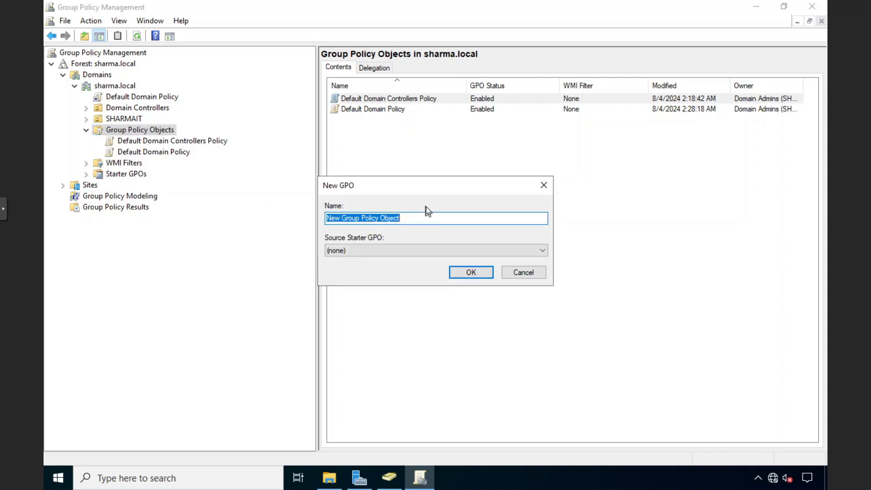
{"action": "type", "text": "Mapped"}
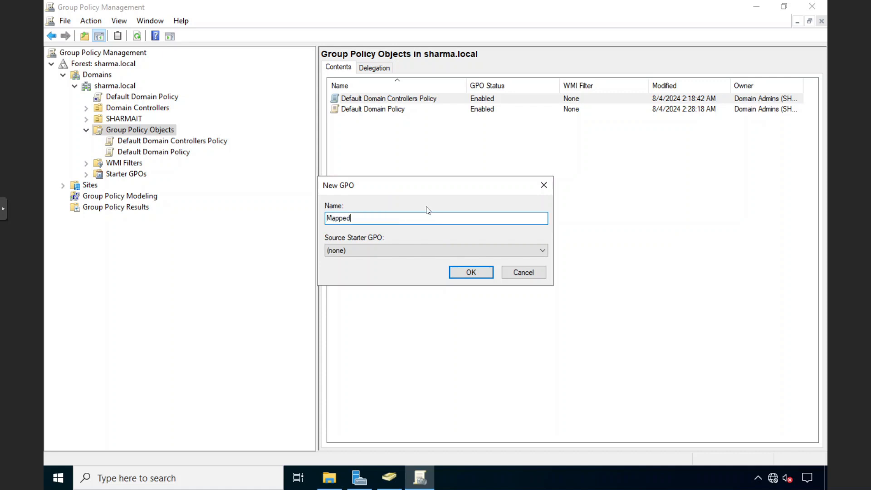
{"action": "type", "text": " Drives"}
{"action": "left_click", "coordinate": [480, 271]}
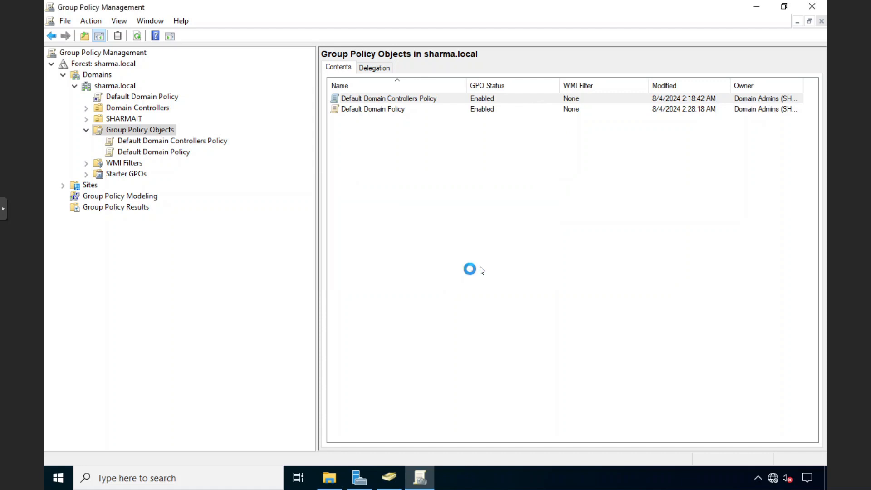
{"action": "left_click", "coordinate": [151, 164]}
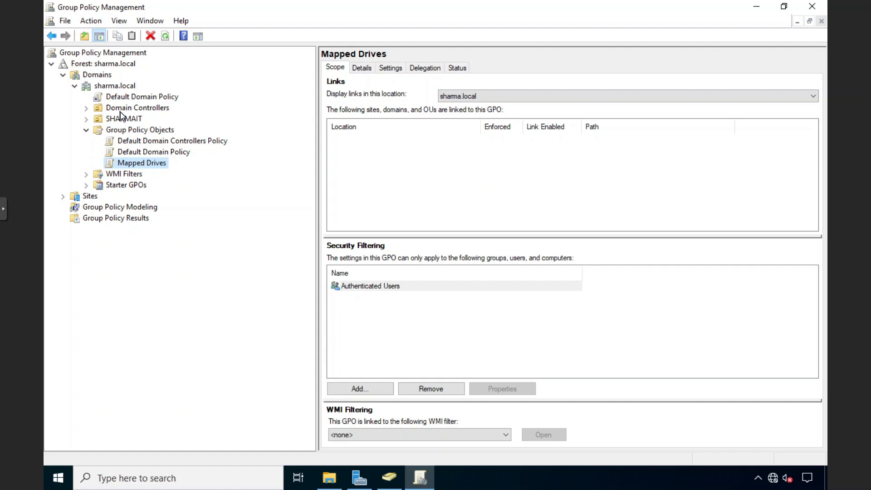
Edit the Mapped Drives GPO maximized and show User Configuration > Preferences > Windows Settings > Drive Maps.
{"action": "right_click", "coordinate": [150, 163]}
{"action": "left_click", "coordinate": [176, 170]}
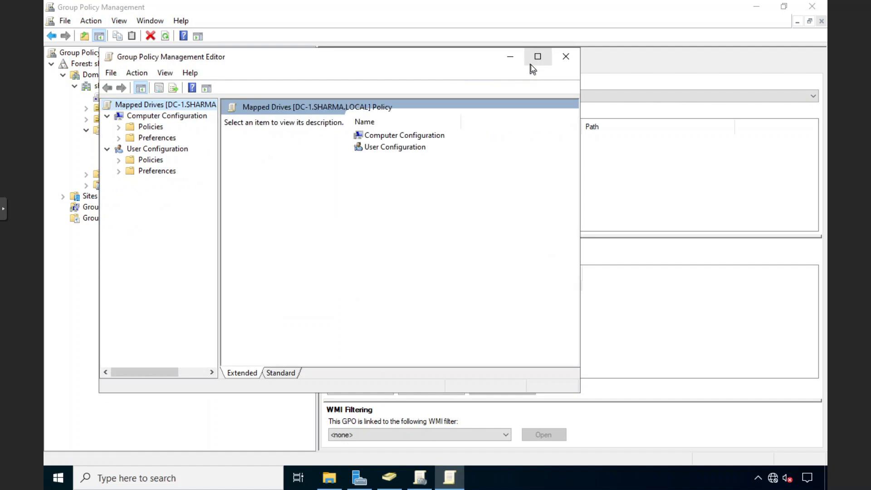
{"action": "left_click", "coordinate": [538, 56]}
{"action": "left_click_drag", "start_coordinate": [164, 117], "coordinate": [213, 117]}
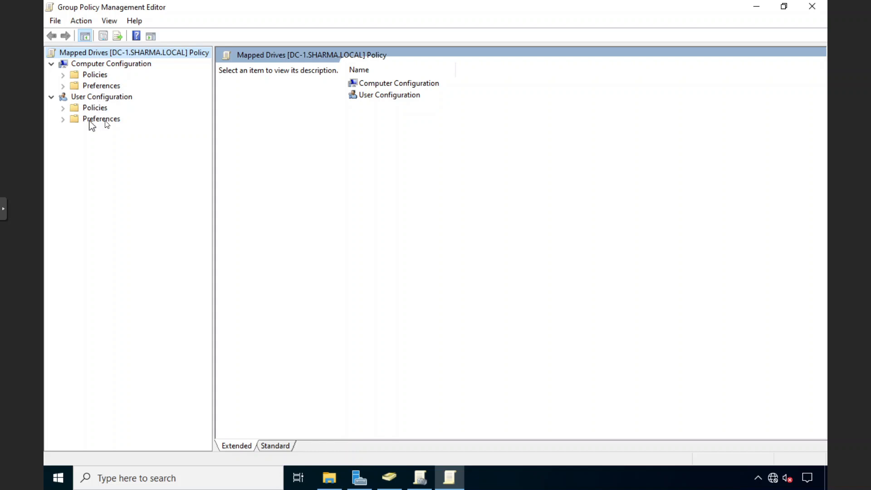
{"action": "left_click", "coordinate": [63, 120]}
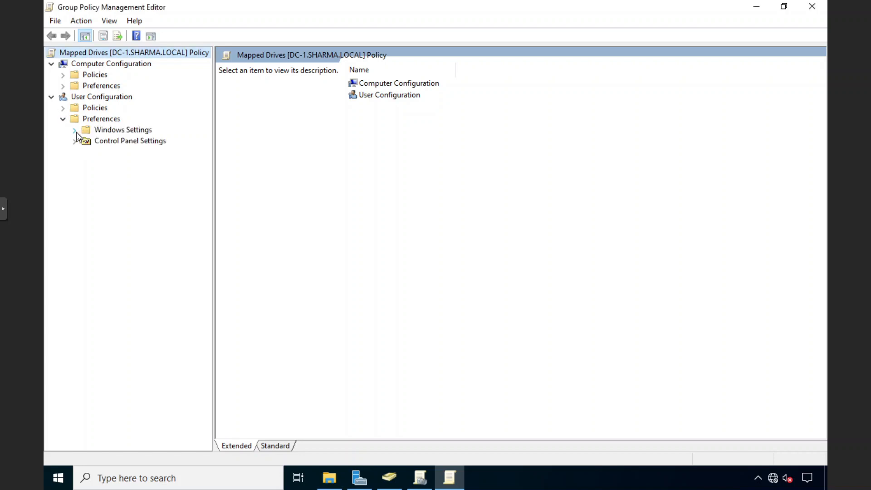
{"action": "left_click", "coordinate": [76, 131]}
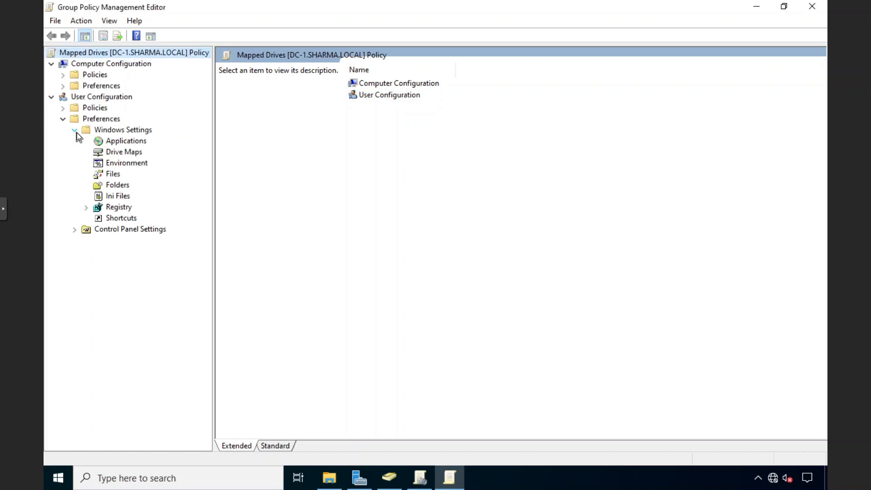
{"action": "left_click", "coordinate": [118, 151]}
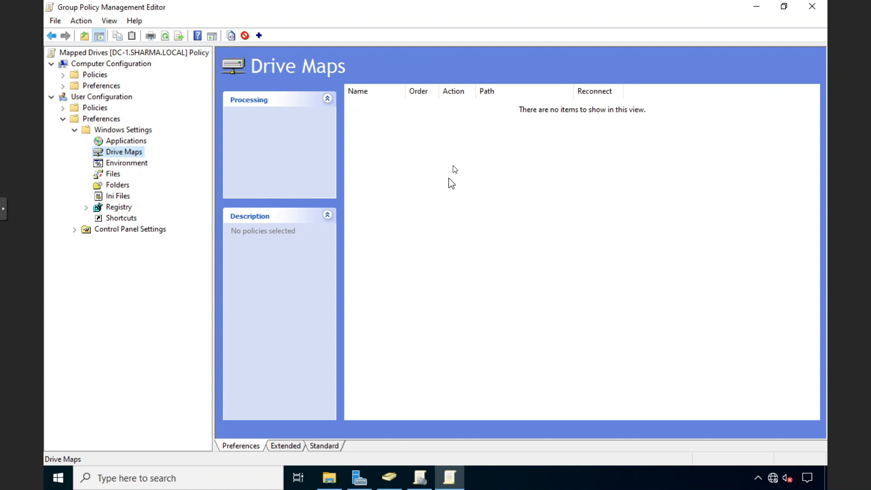
Add a new Mapped Drive entry in the empty Drive Maps pane and go to its Location field.
{"action": "right_click", "coordinate": [463, 160]}
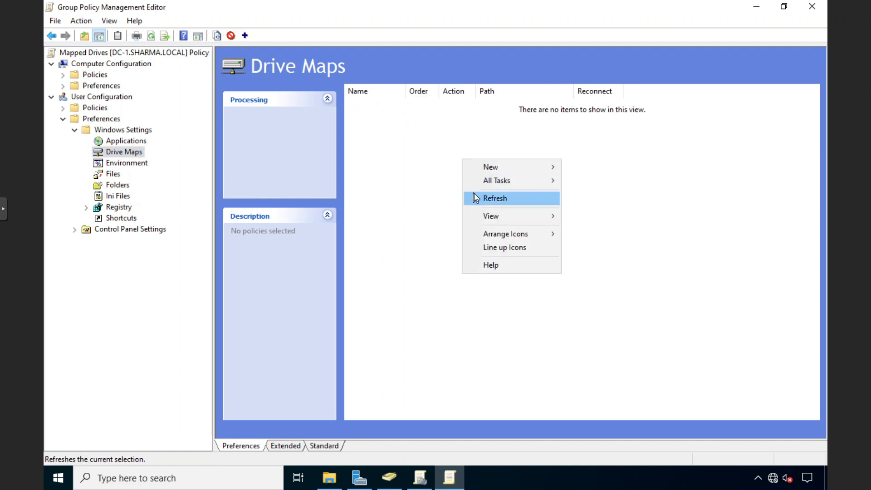
{"action": "mouse_move", "coordinate": [521, 169]}
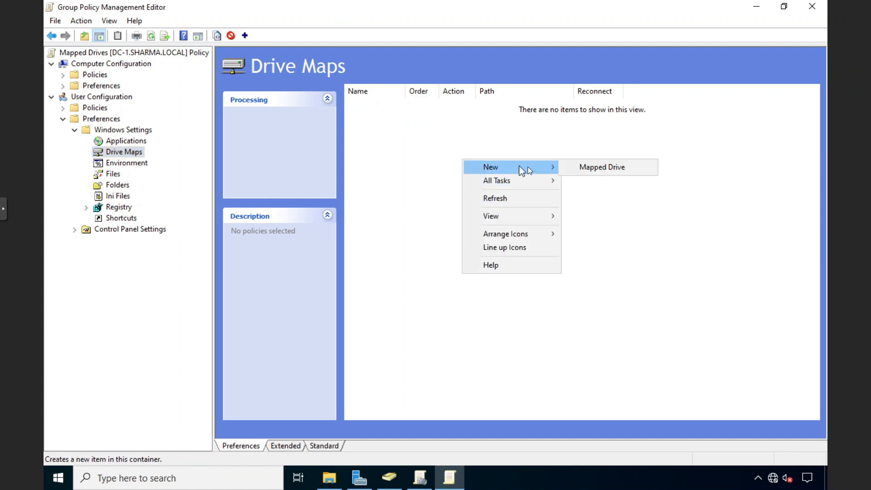
{"action": "left_click", "coordinate": [588, 170]}
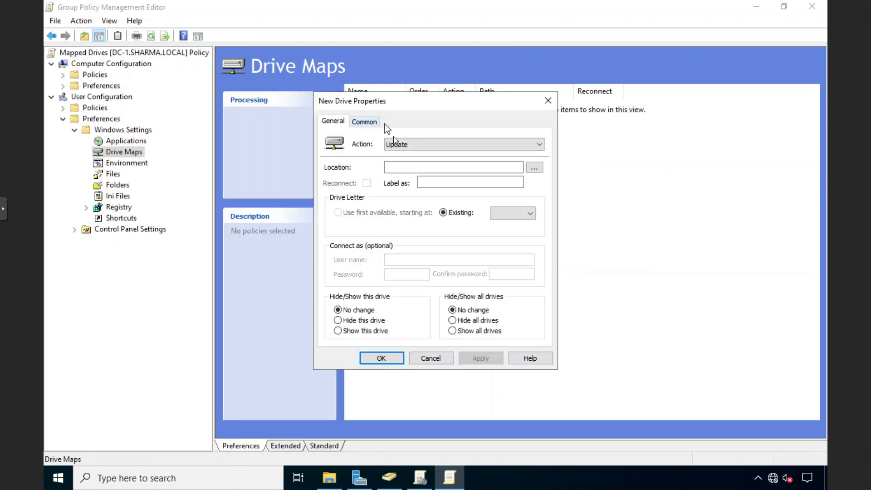
{"action": "left_click", "coordinate": [403, 168]}
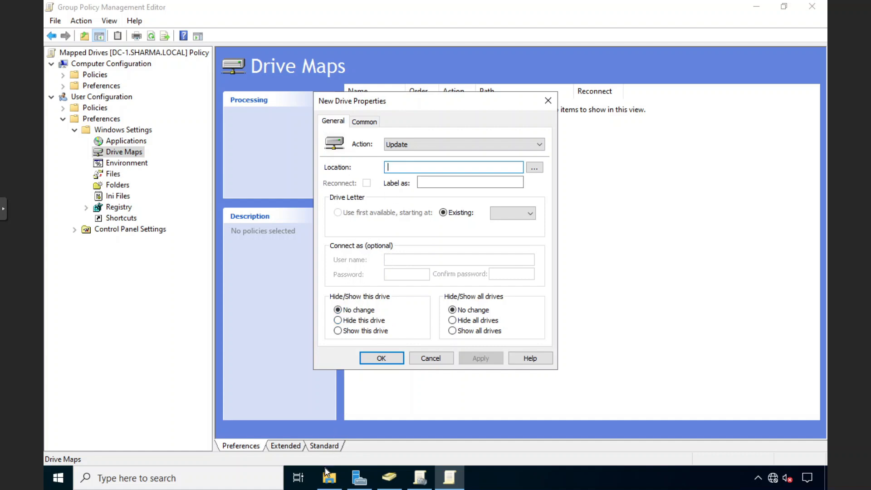
Browse the This PC window to \\file-server\SHARE\HR, correcting typos in the path.
{"action": "mouse_move", "coordinate": [341, 480]}
{"action": "left_click", "coordinate": [333, 421]}
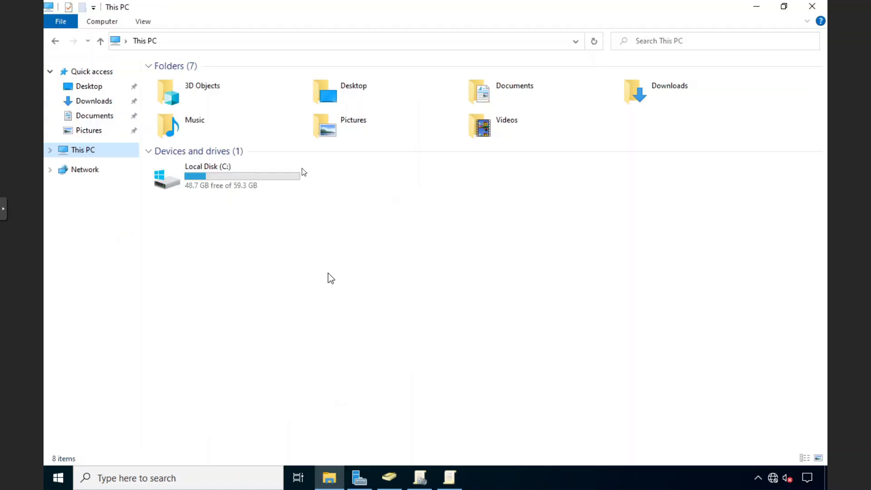
{"action": "left_click", "coordinate": [284, 45]}
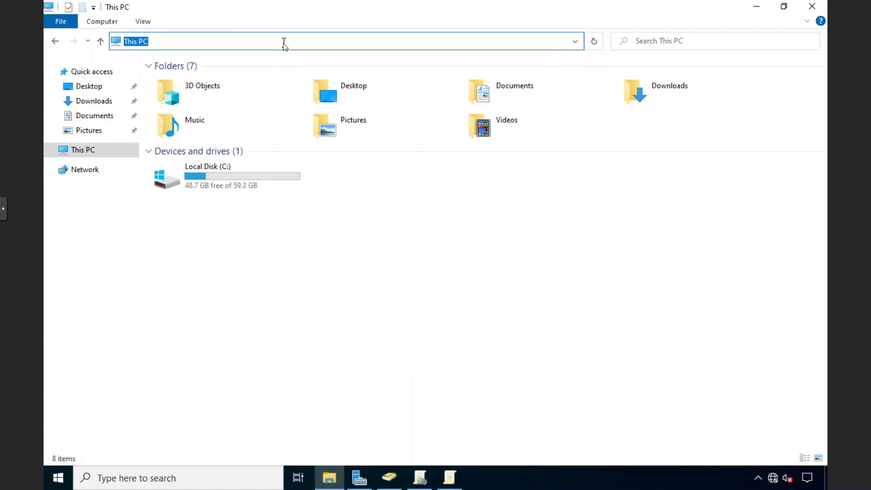
{"action": "type", "text": "\\file="}
{"action": "key", "text": "BackSpace"}
{"action": "type", "text": "-see"}
{"action": "key", "text": "BackSpace"}
{"action": "type", "text": "rver\\SHA"}
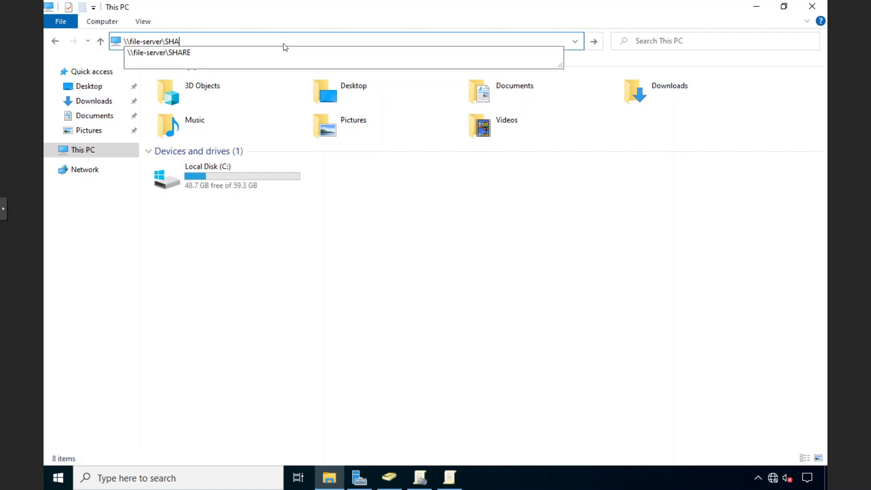
{"action": "type", "text": "RE"}
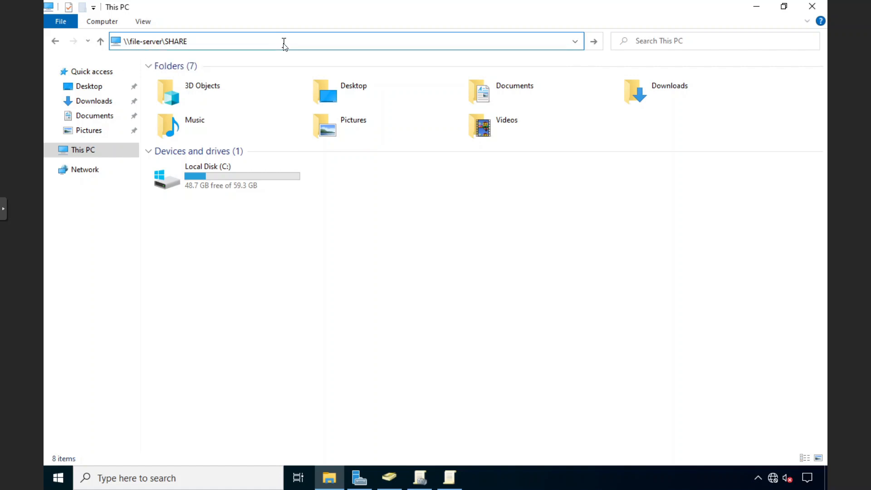
{"action": "type", "text": "\\HR"}
{"action": "key", "text": "Return"}
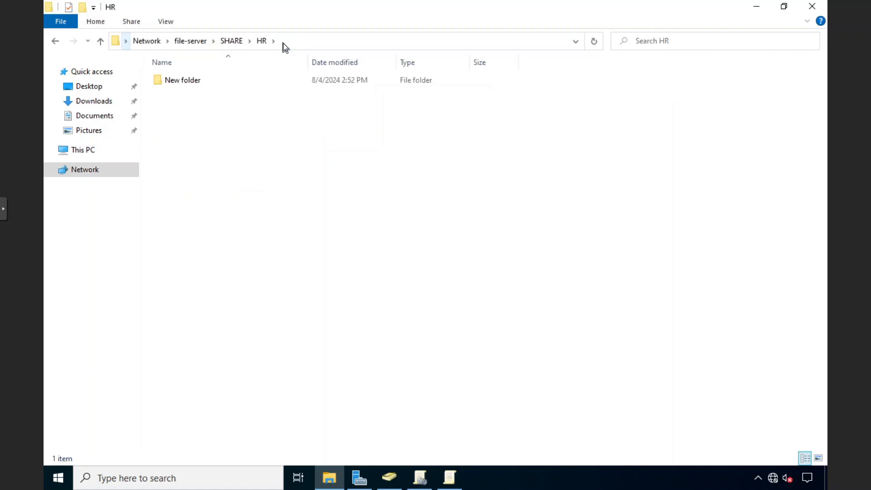
Select the HR folder's full network path and exit the full-screen console view.
{"action": "left_click", "coordinate": [307, 40]}
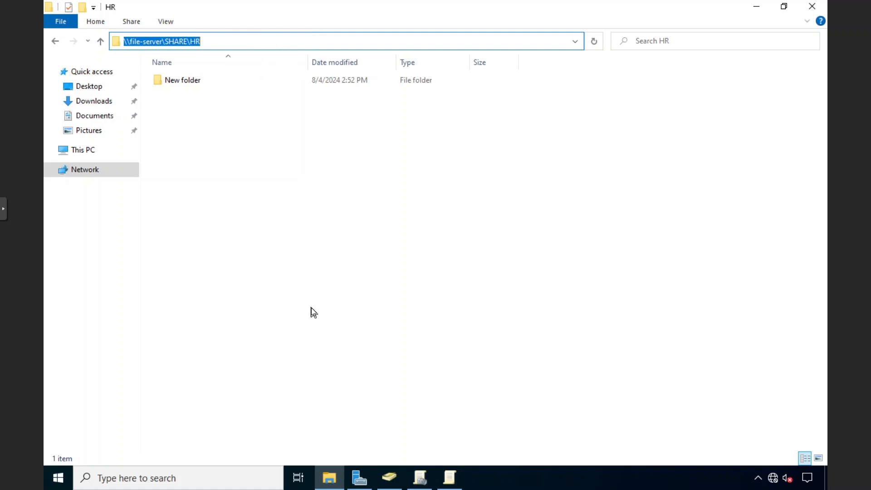
{"action": "mouse_move", "coordinate": [709, 0]}
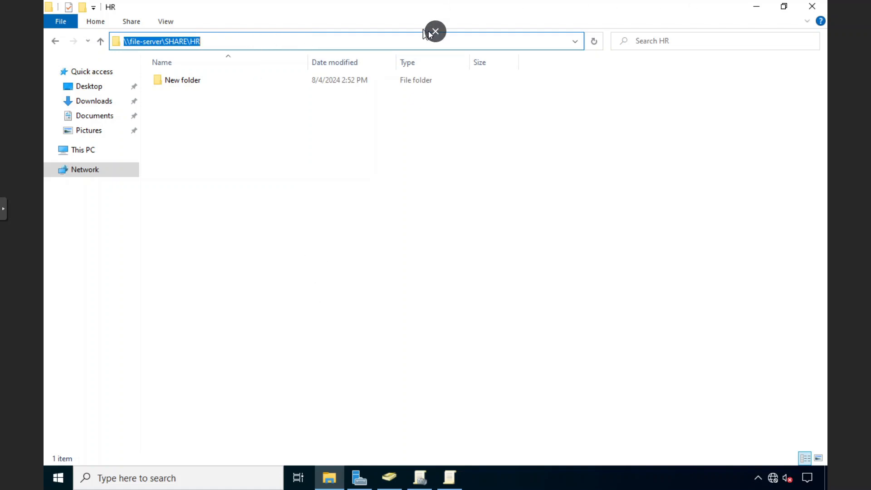
{"action": "left_click", "coordinate": [434, 30]}
Open the File-Server VM's console full screen and dismiss the Windows Admin Center popup.
{"action": "left_click", "coordinate": [816, 5]}
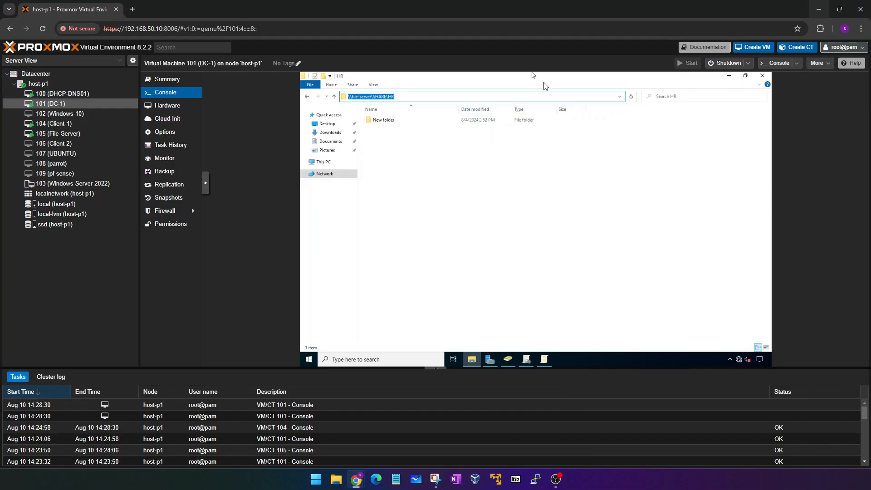
{"action": "left_click", "coordinate": [66, 134]}
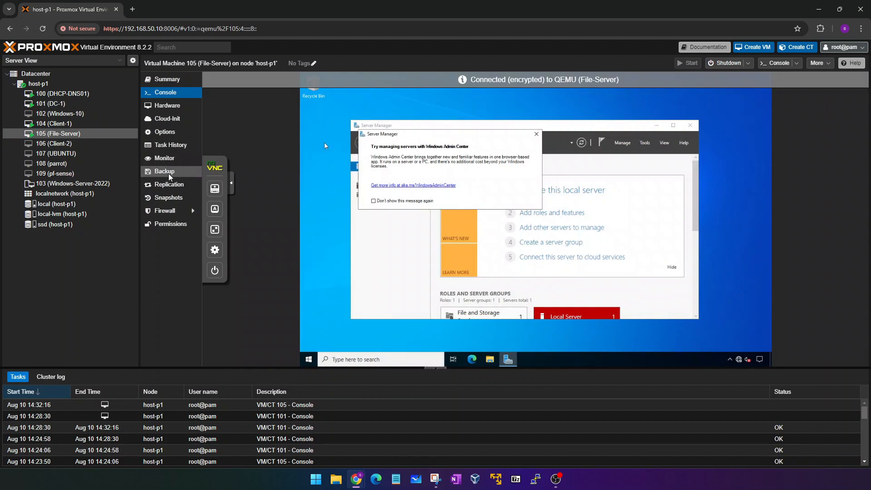
{"action": "left_click", "coordinate": [209, 184]}
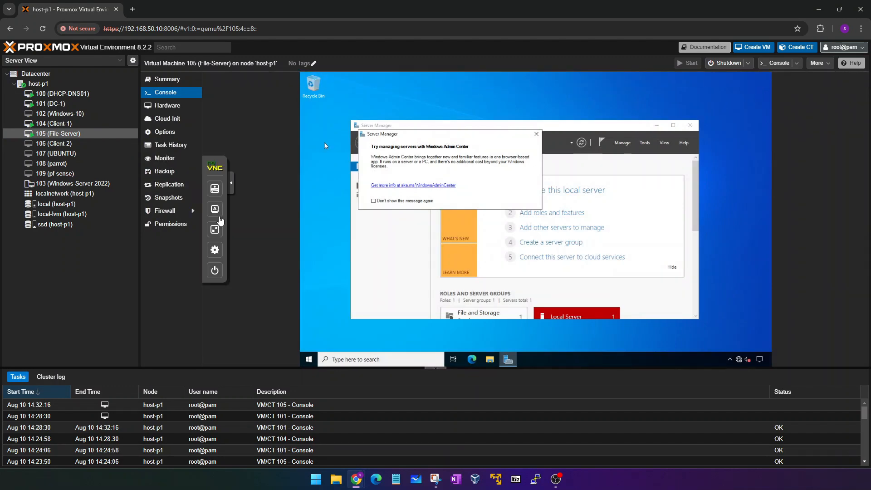
{"action": "left_click", "coordinate": [228, 225]}
{"action": "left_click", "coordinate": [436, 104]}
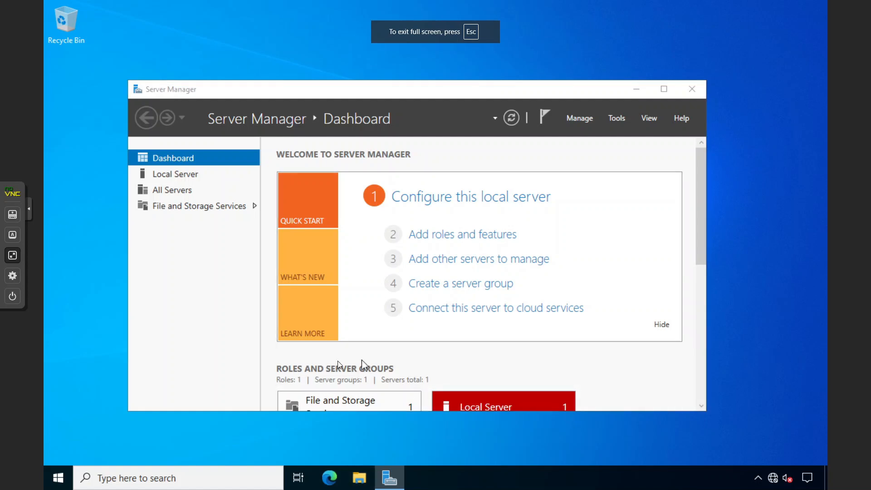
On the file server, open the SHARE folder on the DATA (D:) drive.
{"action": "left_click", "coordinate": [359, 477]}
{"action": "double_click", "coordinate": [244, 210]}
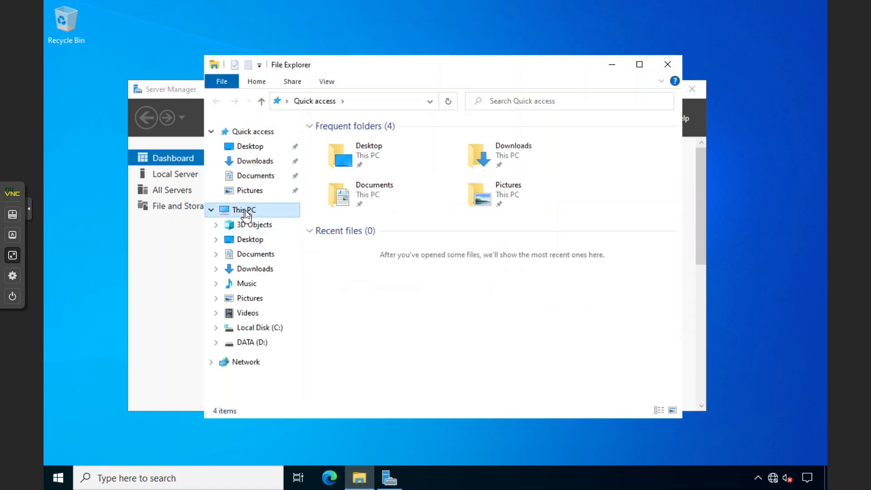
{"action": "double_click", "coordinate": [531, 305]}
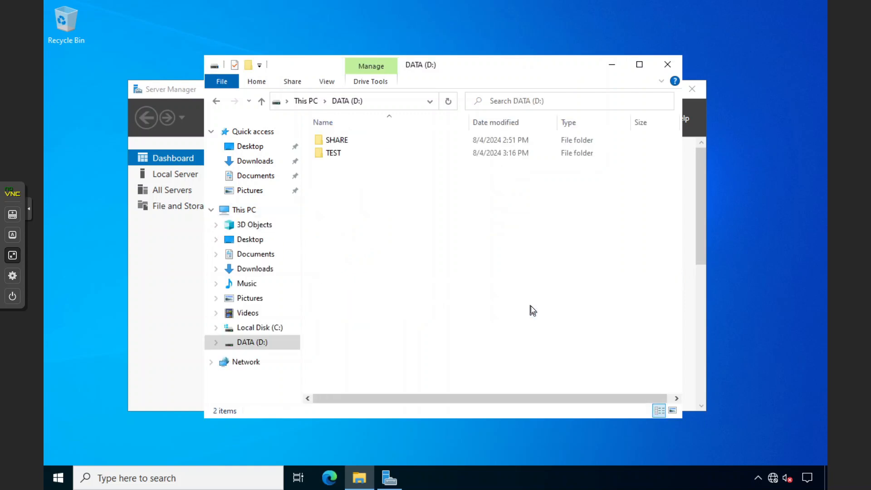
{"action": "left_click", "coordinate": [343, 140]}
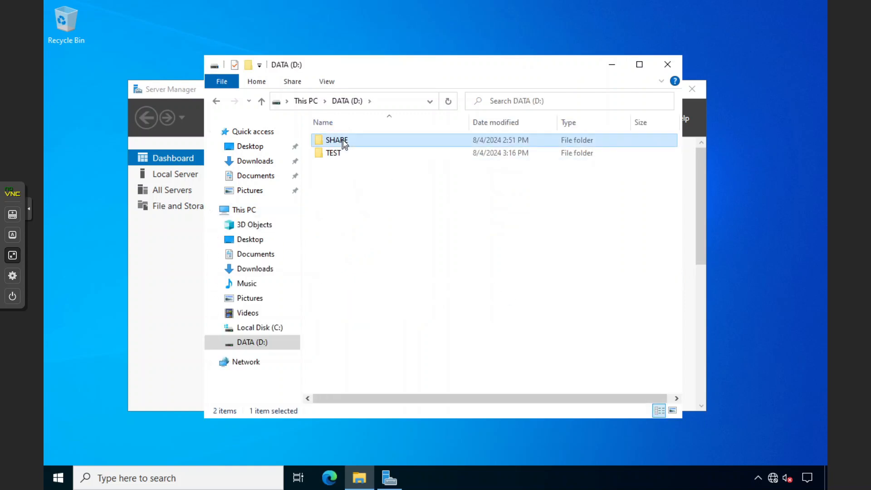
{"action": "right_click", "coordinate": [343, 140]}
{"action": "left_click", "coordinate": [318, 196]}
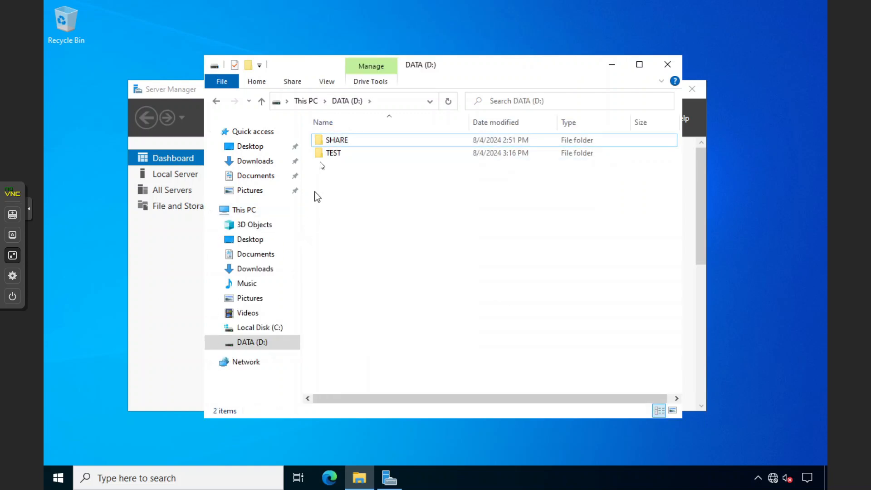
{"action": "double_click", "coordinate": [333, 143]}
Check HR's Sharing tab shows network path \\File-server\share\HR, then leave full screen.
{"action": "left_click", "coordinate": [334, 143]}
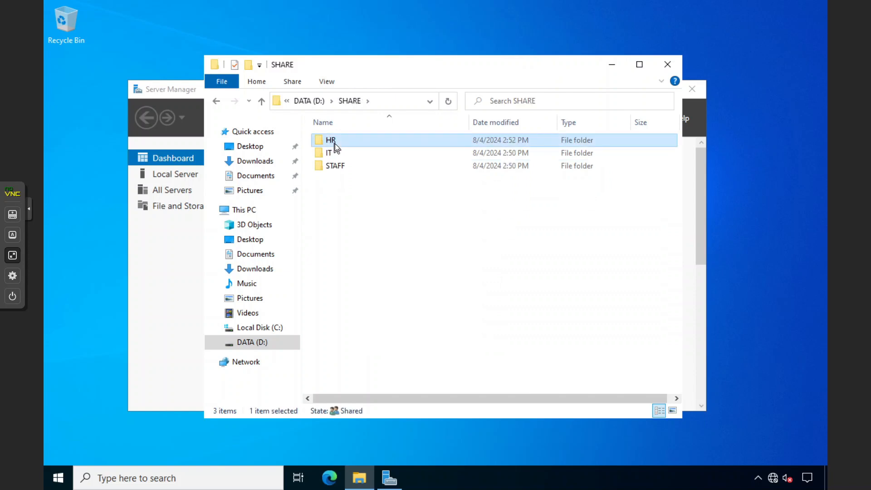
{"action": "right_click", "coordinate": [335, 143]}
{"action": "left_click", "coordinate": [367, 349]}
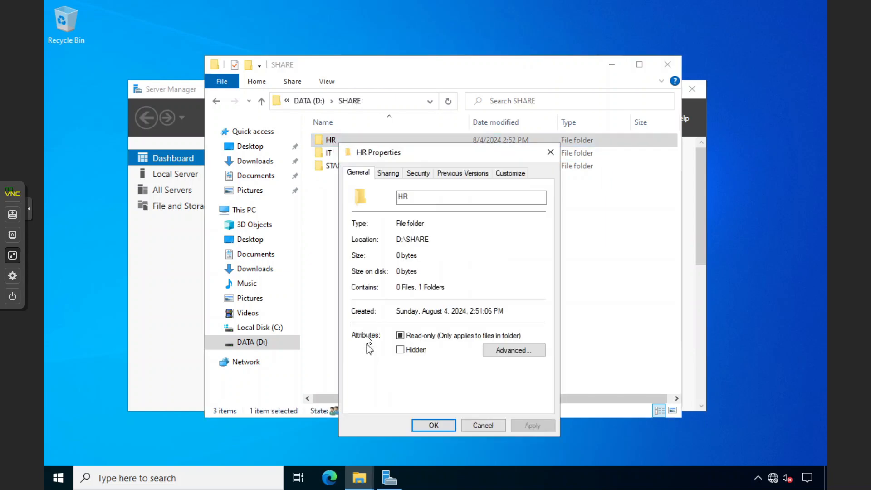
{"action": "left_click", "coordinate": [387, 173]}
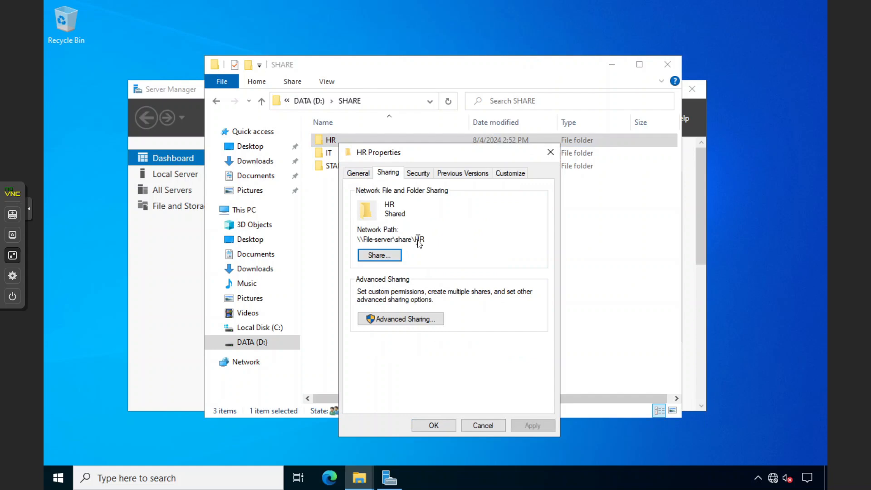
{"action": "left_click_drag", "start_coordinate": [430, 240], "coordinate": [357, 239]}
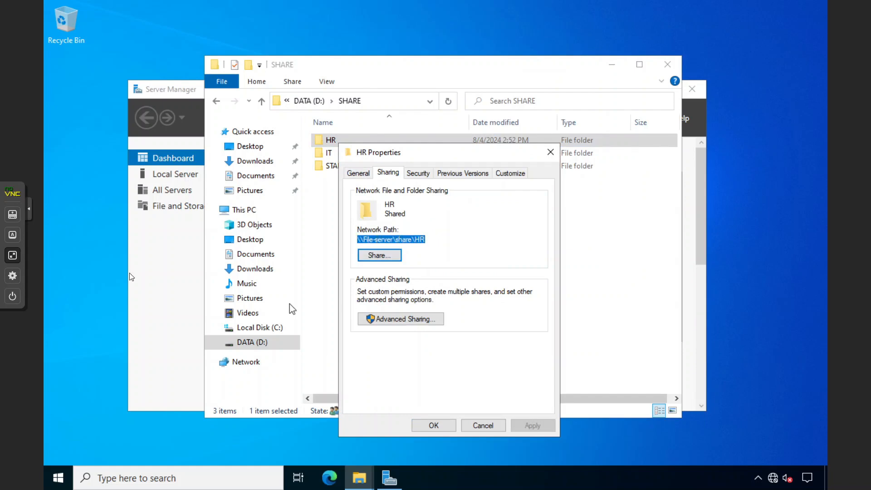
{"action": "left_click", "coordinate": [14, 255]}
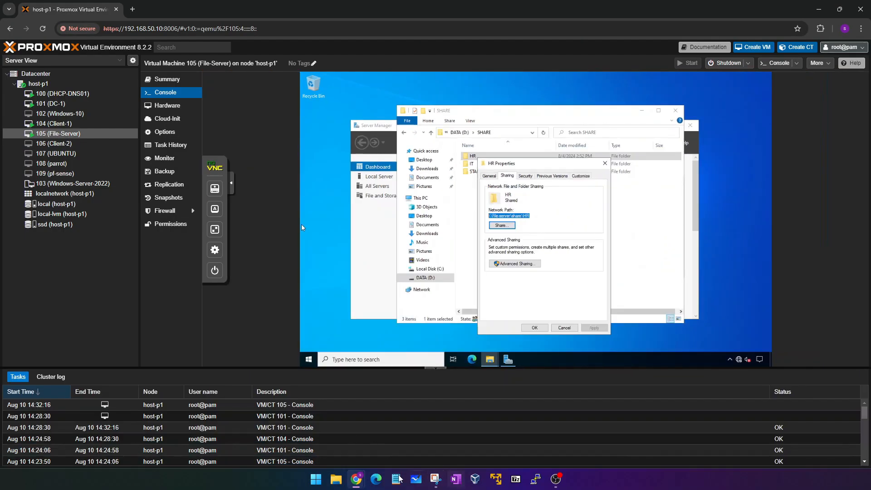
Set the new drive map's location to \\file-server\SHARE\HR and its label to HR.
{"action": "mouse_move", "coordinate": [357, 480]}
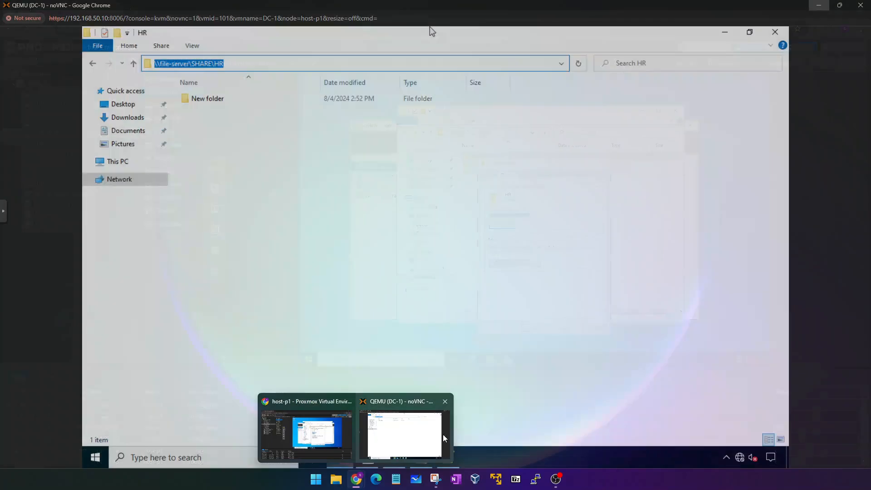
{"action": "left_click", "coordinate": [442, 436]}
{"action": "left_click", "coordinate": [250, 157]}
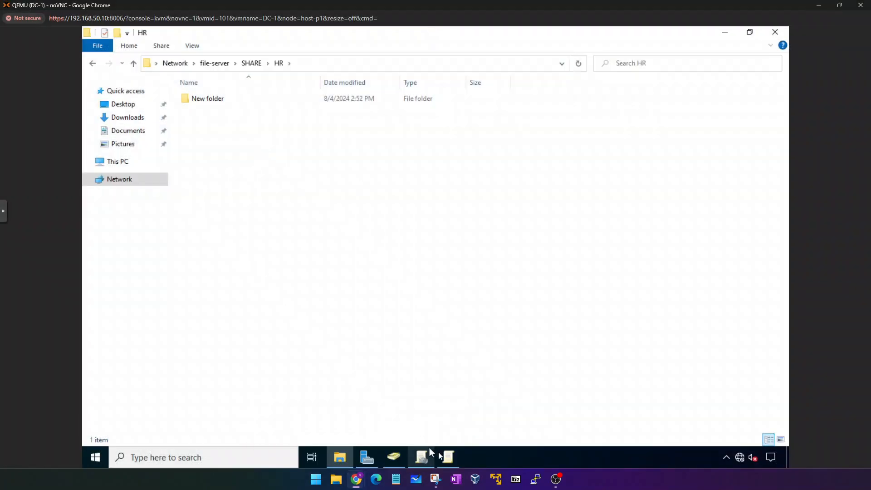
{"action": "left_click", "coordinate": [722, 34]}
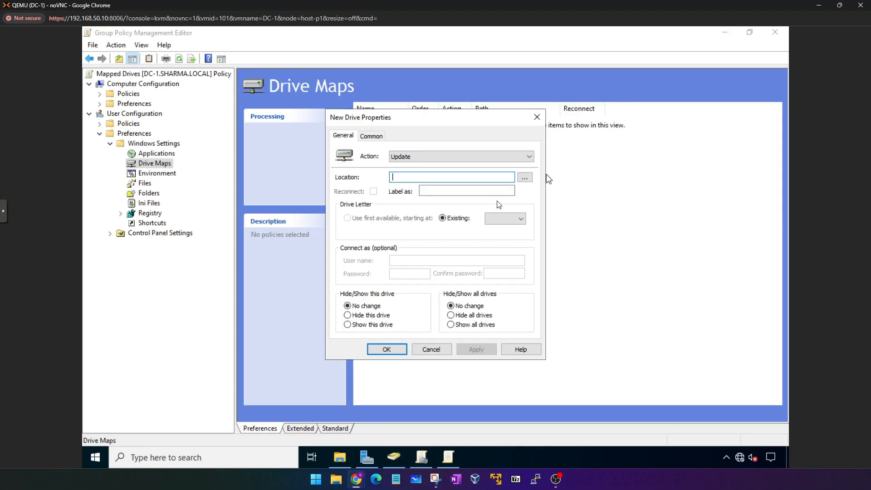
{"action": "type", "text": "\\\\file-server\\SHARE\\HR"}
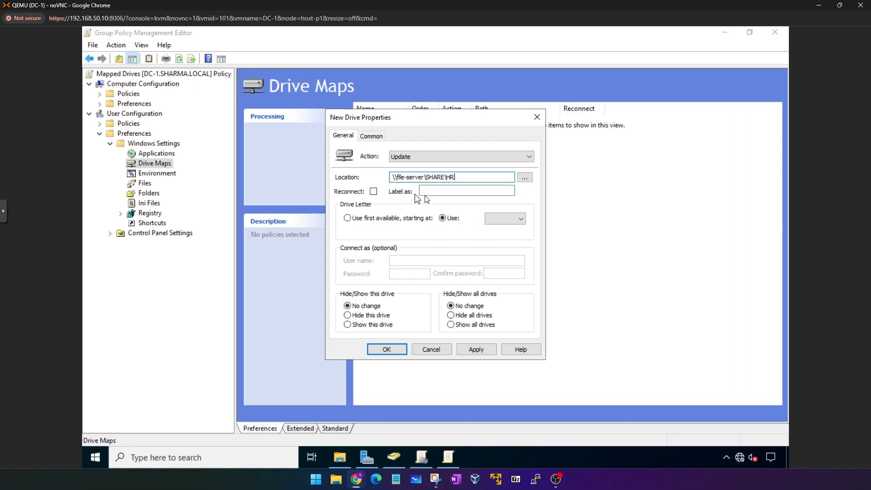
{"action": "left_click", "coordinate": [439, 191]}
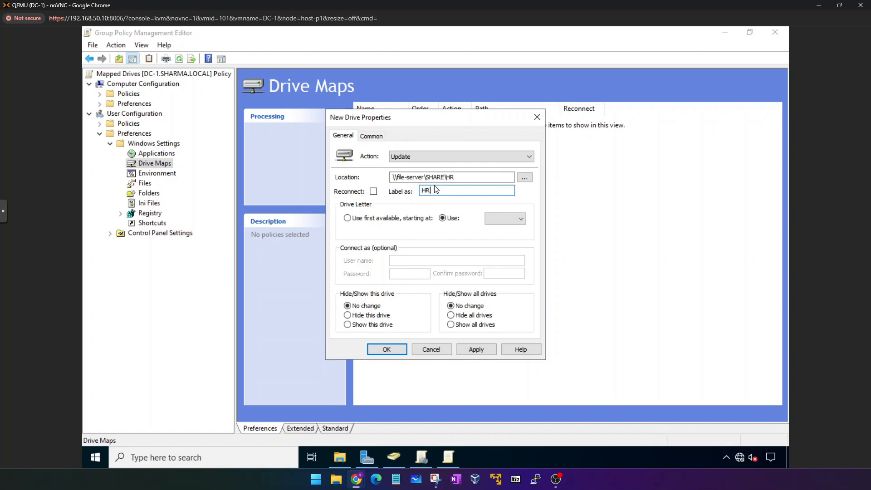
{"action": "type", "text": "-DSTA"}
{"action": "key", "text": "BackSpace"}
{"action": "key", "text": "BackSpace"}
{"action": "key", "text": "BackSpace"}
{"action": "key", "text": "BackSpace"}
{"action": "key", "text": "BackSpace"}
{"action": "key", "text": "BackSpace"}
{"action": "type", "text": "R"}
Check This PC in File Explorer, then return to the New Drive Properties dialog.
{"action": "left_click", "coordinate": [339, 457]}
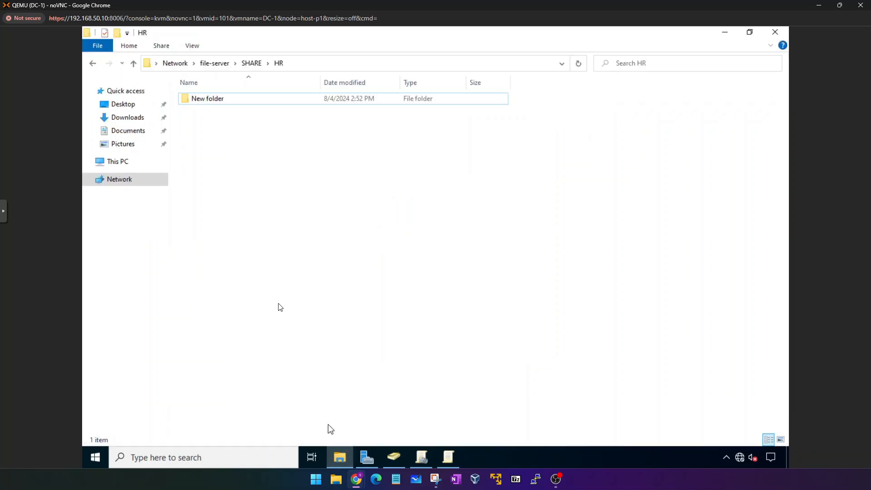
{"action": "left_click", "coordinate": [137, 166]}
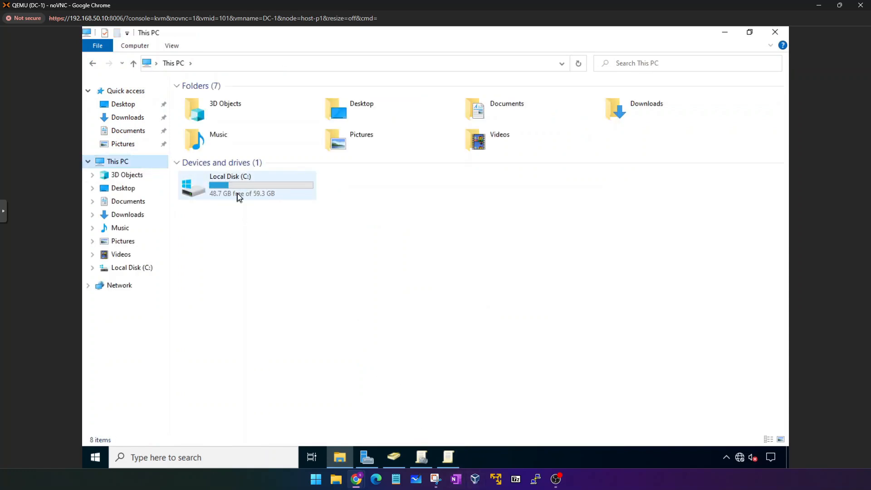
{"action": "left_click", "coordinate": [448, 457]}
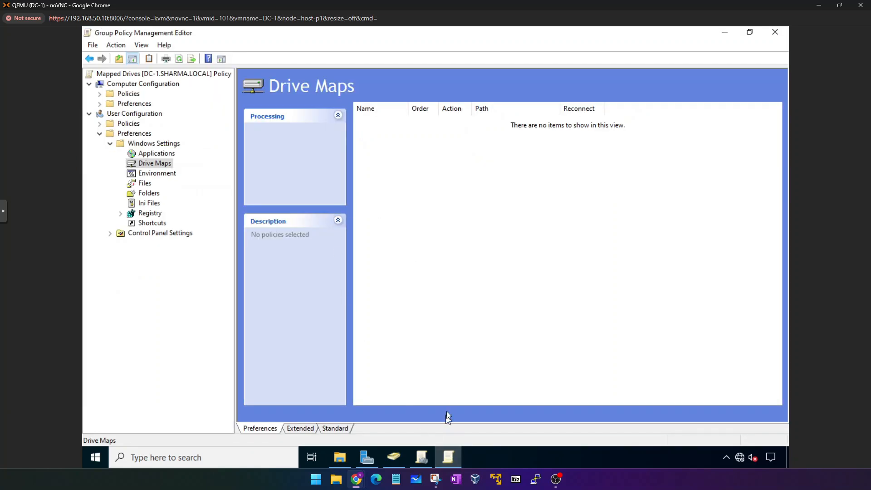
{"action": "left_click", "coordinate": [432, 464]}
{"action": "left_click", "coordinate": [452, 463]}
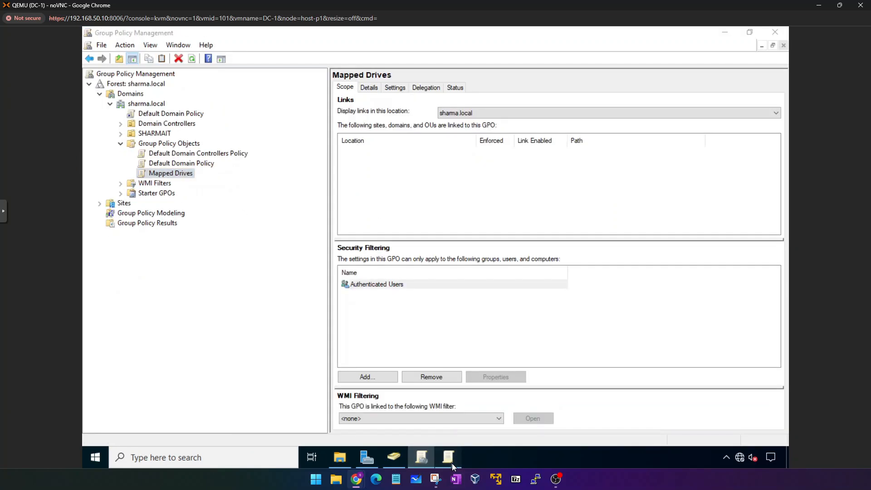
{"action": "right_click", "coordinate": [454, 248]}
{"action": "left_click", "coordinate": [564, 256]}
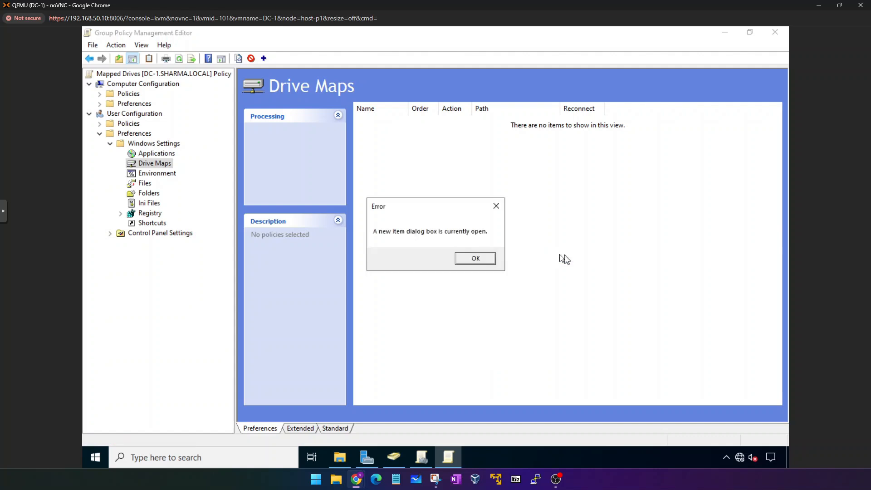
{"action": "left_click", "coordinate": [475, 256]}
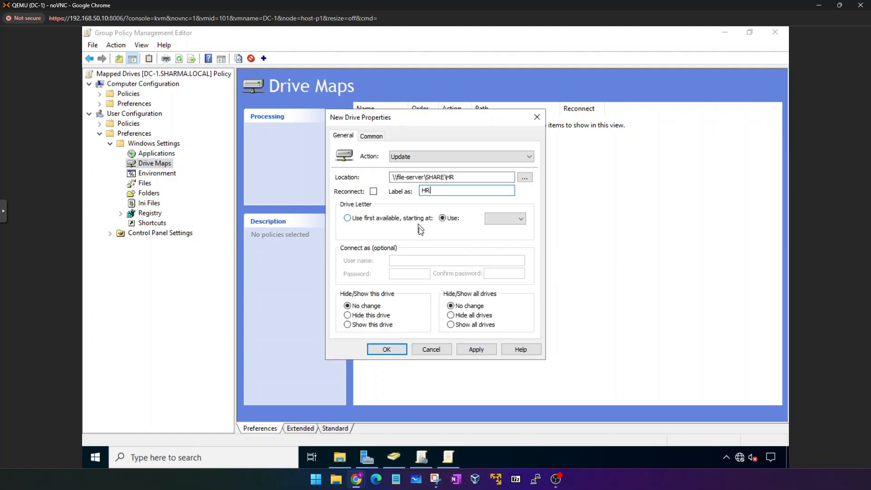
Assign drive letter H and save the HR drive map.
{"action": "left_click", "coordinate": [517, 218]}
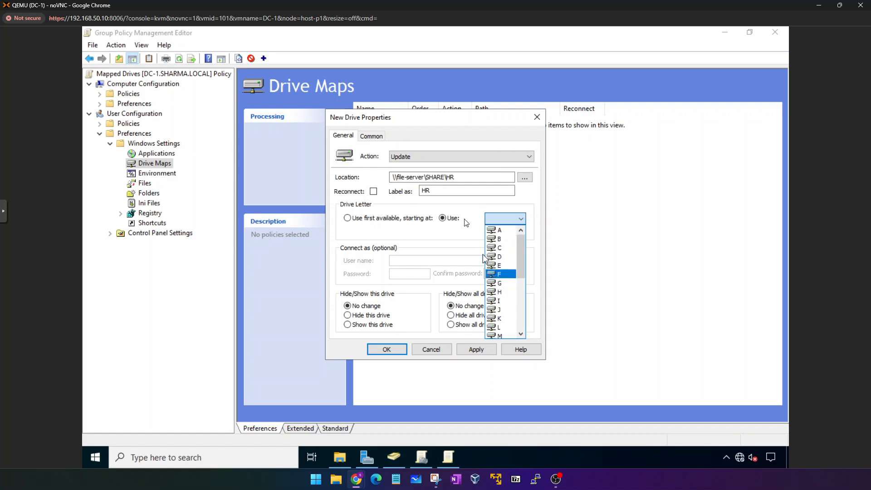
{"action": "left_click", "coordinate": [510, 298]}
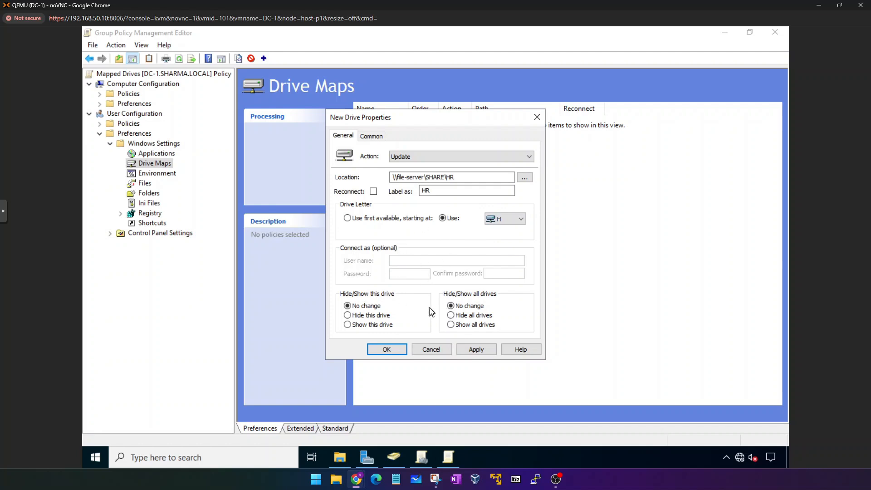
{"action": "left_click", "coordinate": [476, 349]}
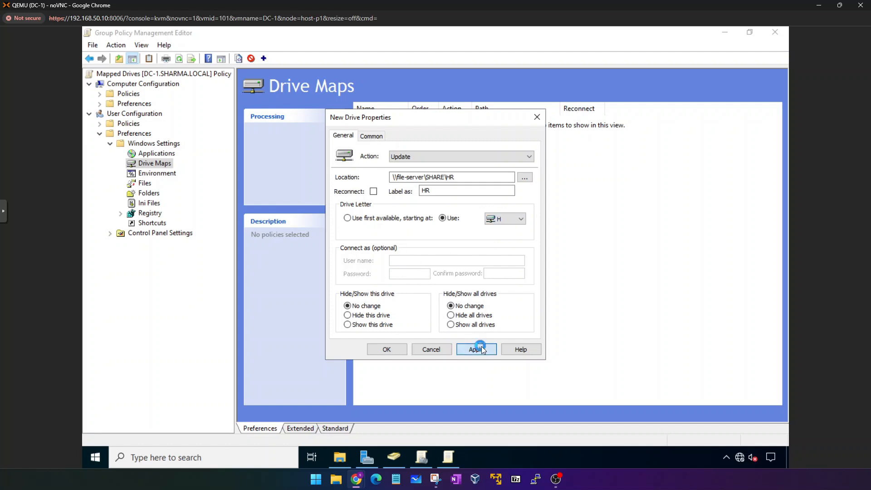
{"action": "left_click", "coordinate": [404, 348]}
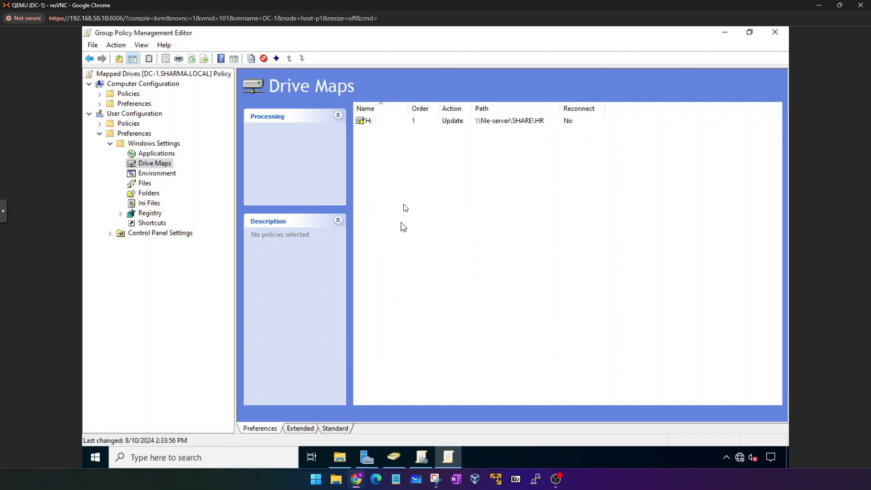
{"action": "left_click", "coordinate": [368, 119]}
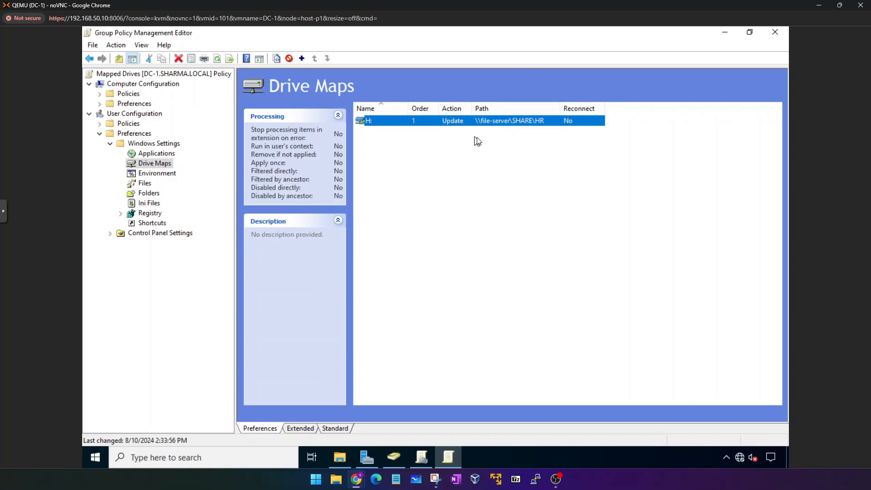
{"action": "left_click", "coordinate": [476, 172]}
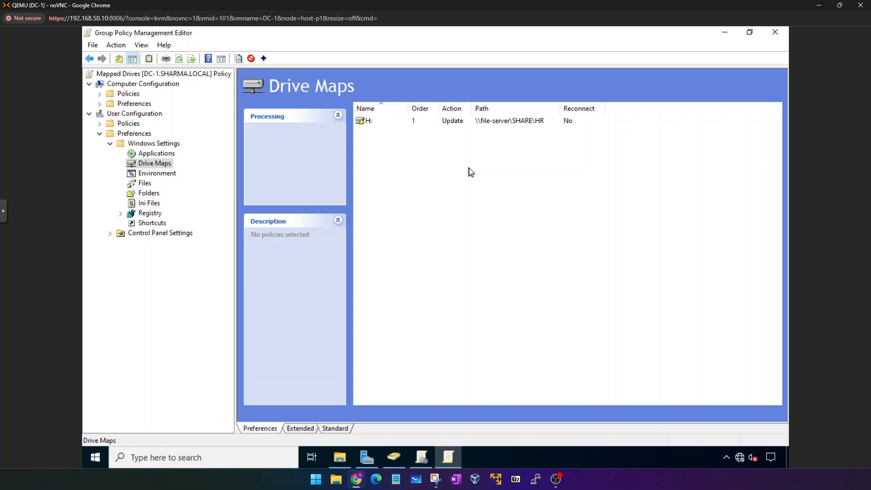
{"action": "left_click_drag", "start_coordinate": [422, 33], "coordinate": [242, 146]}
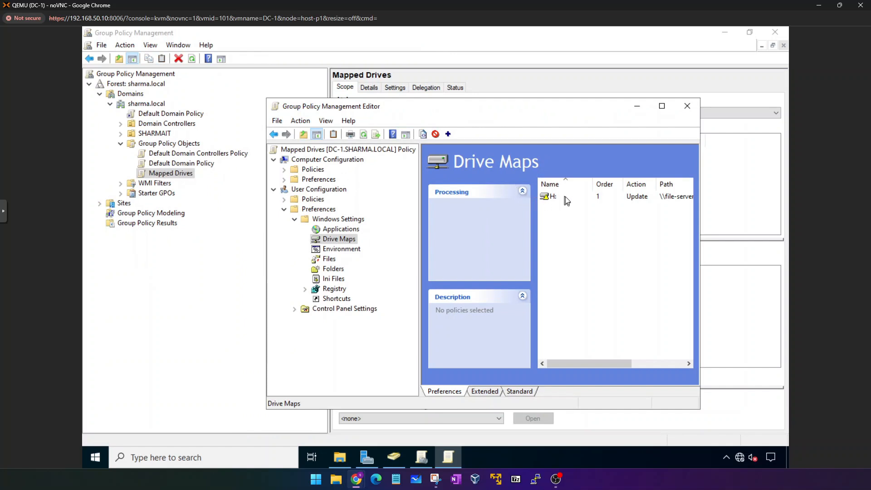
{"action": "double_click", "coordinate": [307, 105]}
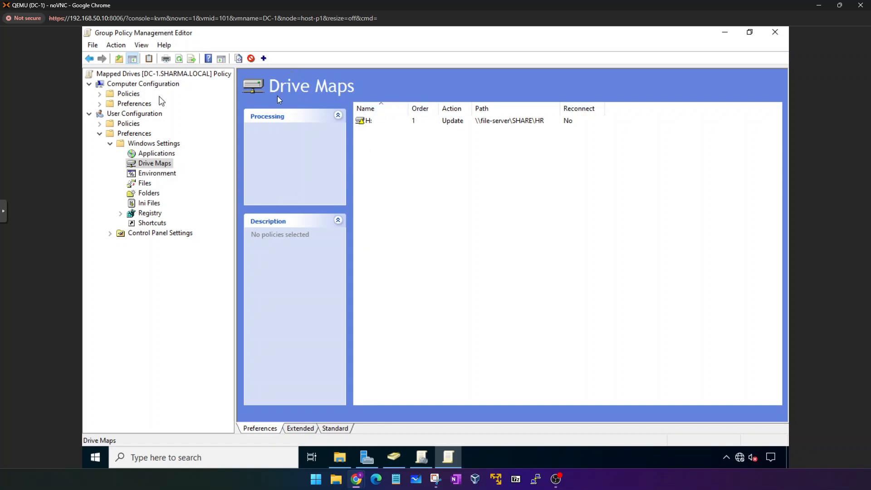
{"action": "left_click", "coordinate": [391, 120]}
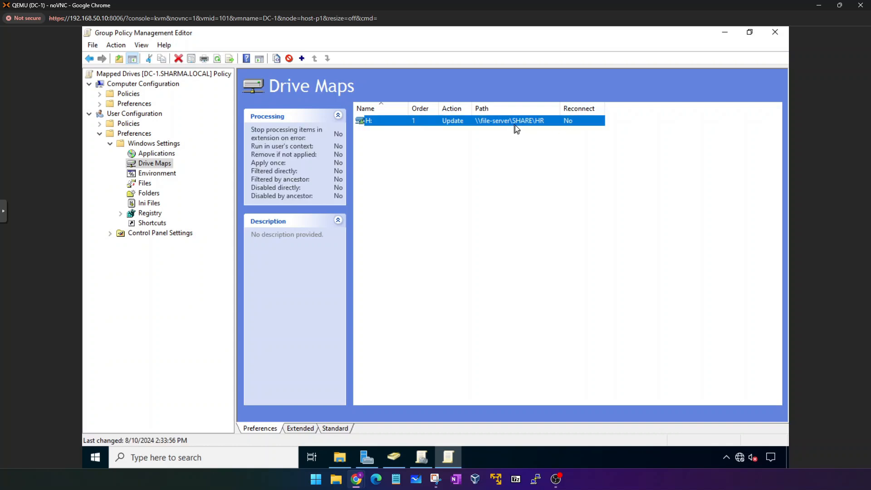
Create a mapped drive for \\file-server\SHARE\IT, label IT, letter I, and save it.
{"action": "right_click", "coordinate": [454, 145]}
{"action": "mouse_move", "coordinate": [478, 152]}
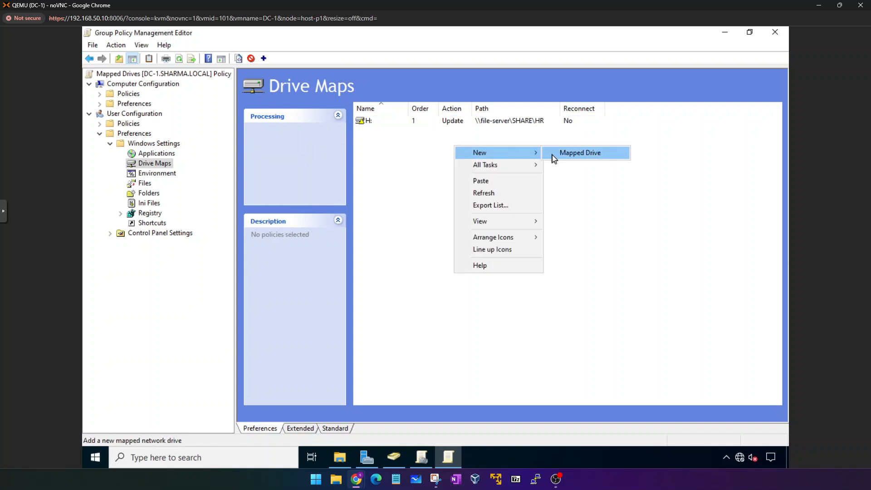
{"action": "left_click", "coordinate": [552, 154]}
{"action": "left_click", "coordinate": [429, 178]}
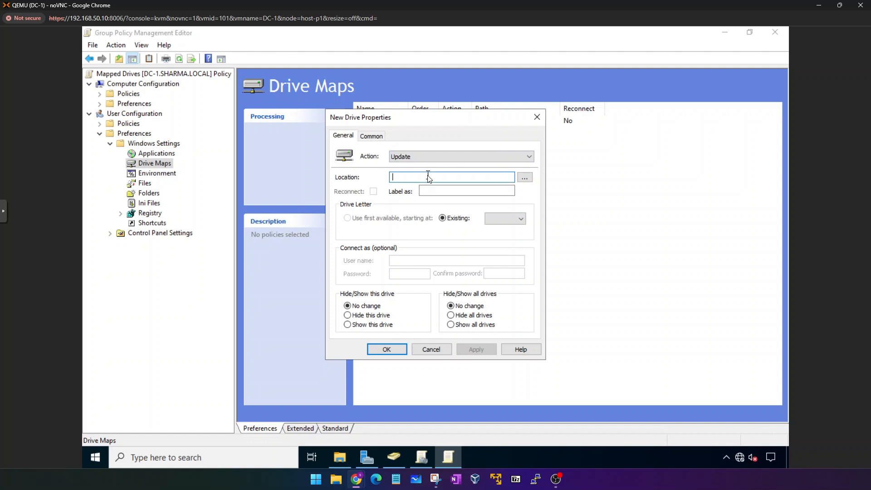
{"action": "type", "text": "\\\\file-server\\SHARE\\HR"}
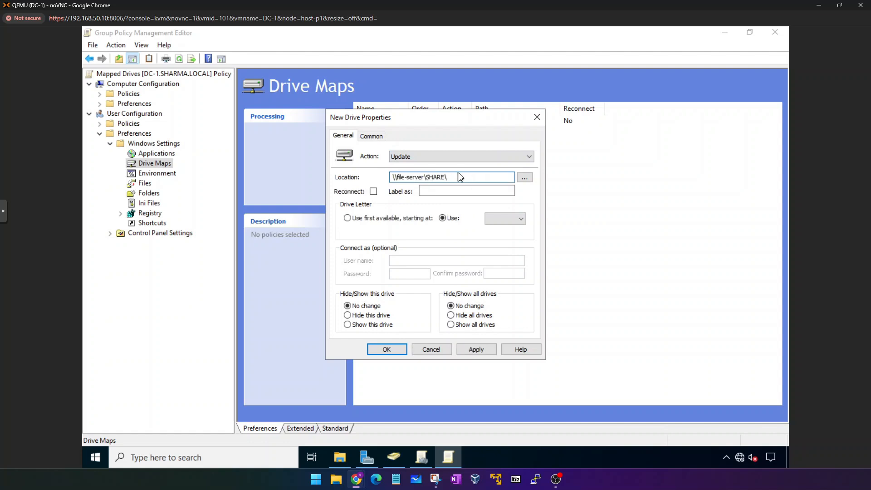
{"action": "type", "text": "IT"}
{"action": "left_click", "coordinate": [467, 191]}
{"action": "type", "text": "IT"}
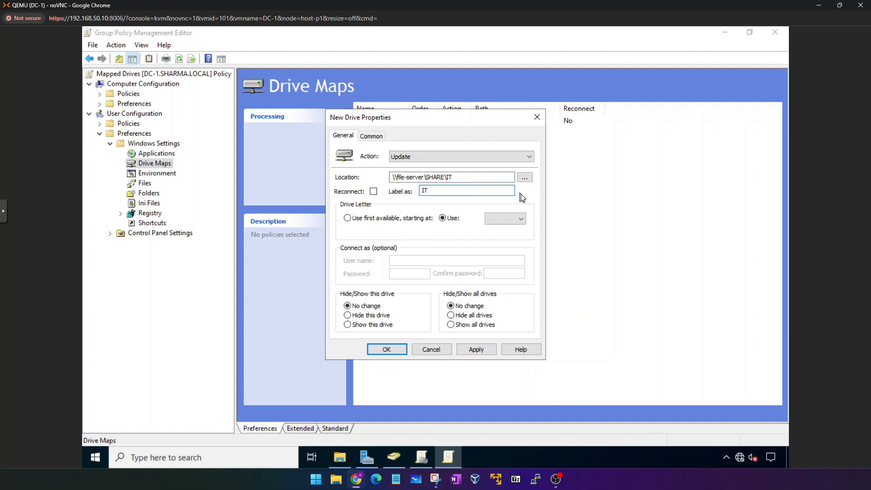
{"action": "left_click", "coordinate": [513, 219]}
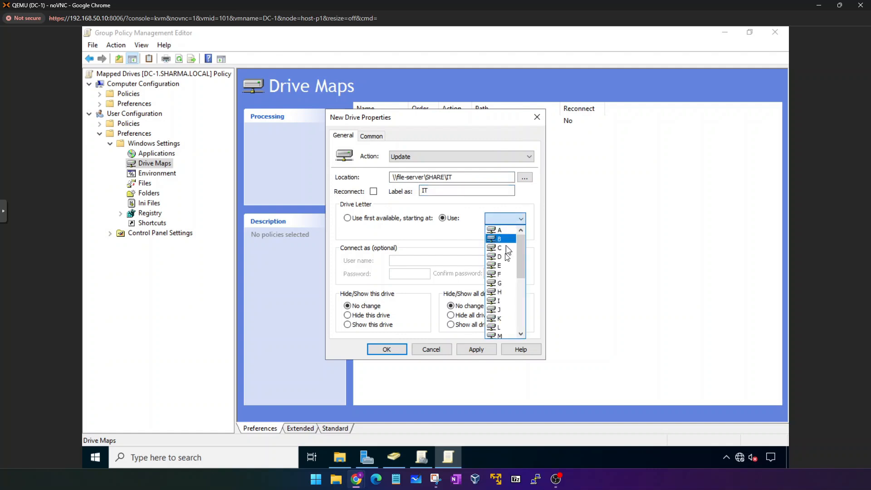
{"action": "left_click", "coordinate": [501, 300]}
{"action": "left_click", "coordinate": [475, 349]}
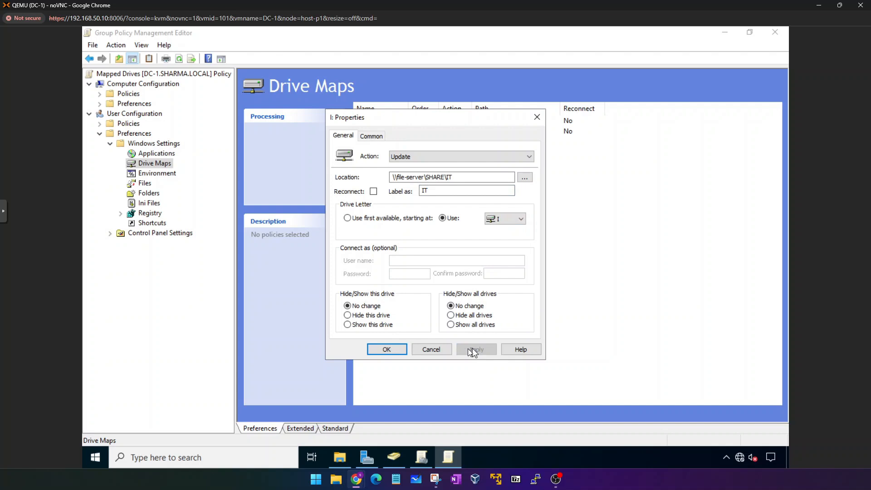
{"action": "left_click", "coordinate": [400, 349]}
Create a new mapped drive with location \\file-server\SHARE\STAFF and label STAFF.
{"action": "right_click", "coordinate": [484, 210]}
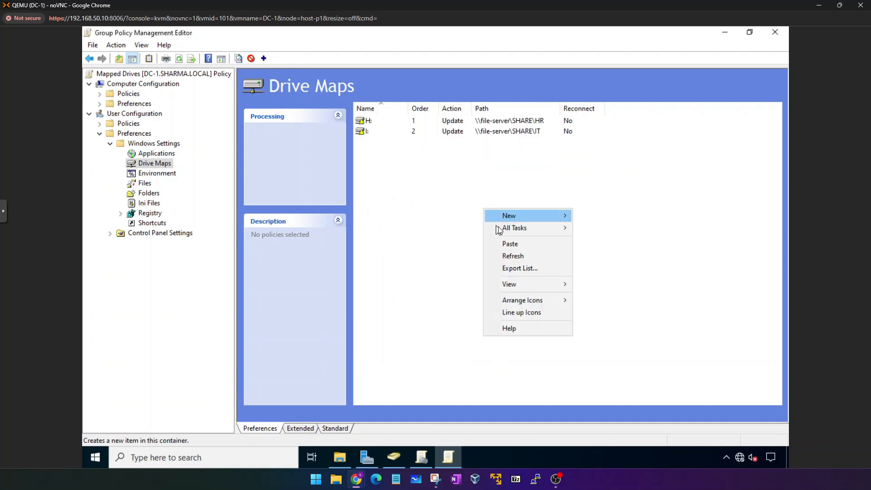
{"action": "mouse_move", "coordinate": [544, 216]}
{"action": "left_click", "coordinate": [632, 217]}
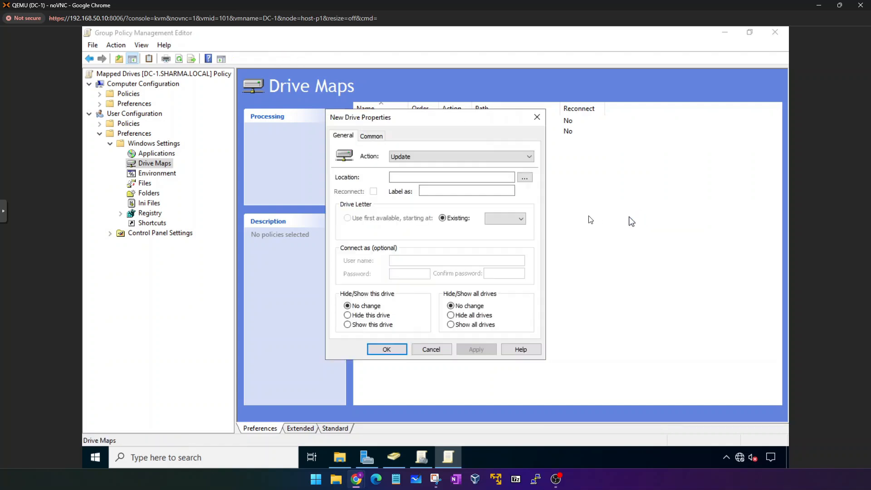
{"action": "left_click", "coordinate": [460, 177]}
{"action": "type", "text": "\\\\file-server\\SHARE\\HR"}
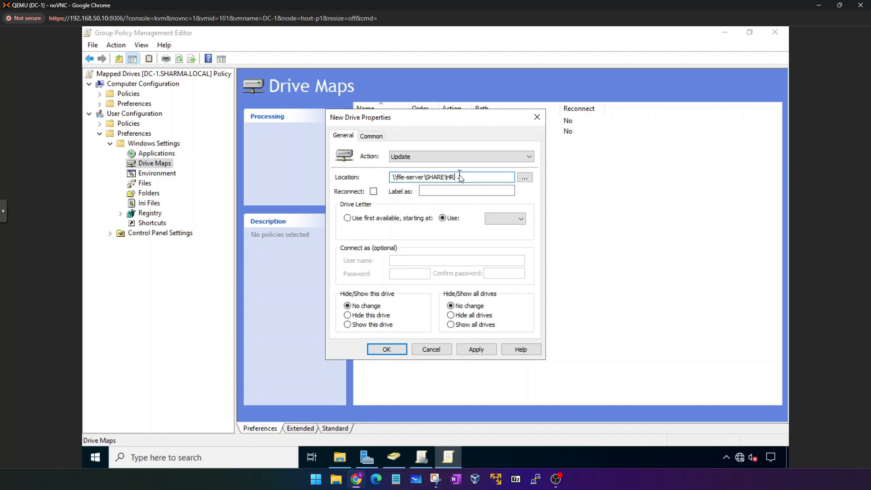
{"action": "key", "text": "BackSpace"}
{"action": "key", "text": "BackSpace"}
{"action": "key", "text": "BackSpace"}
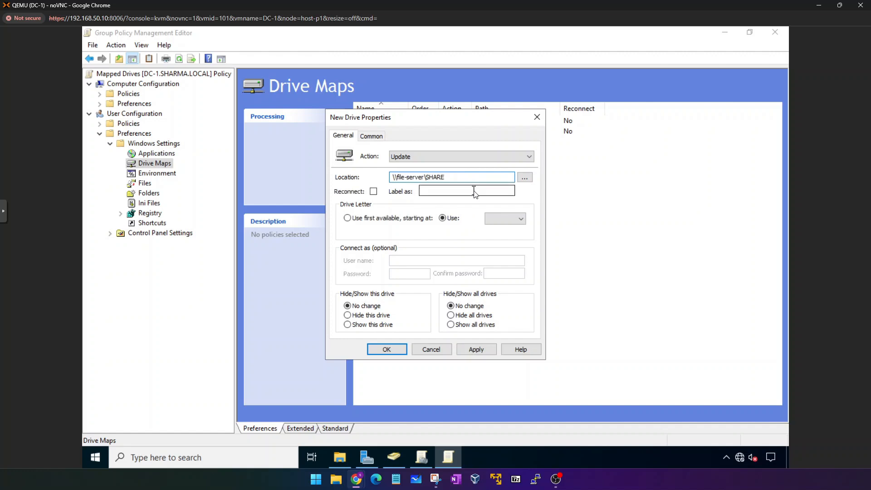
{"action": "type", "text": "\\STAFF"}
{"action": "left_click", "coordinate": [460, 191]}
{"action": "type", "text": "STAF"}
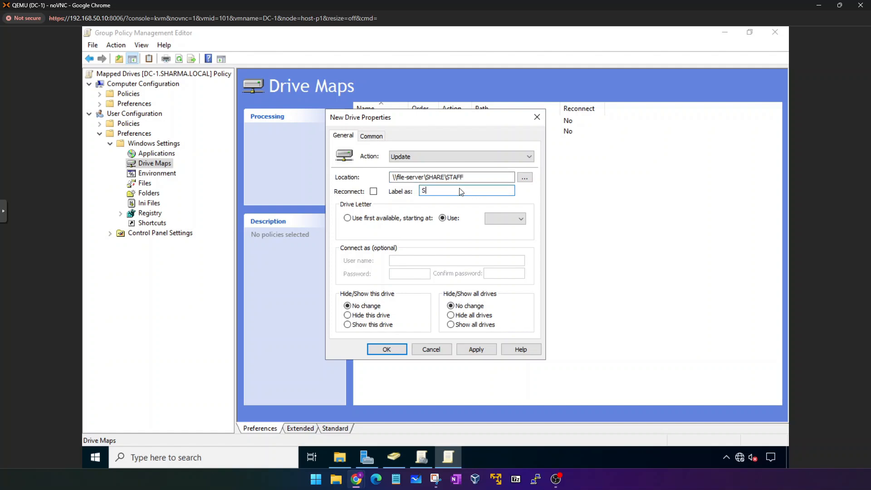
{"action": "type", "text": "F"}
{"action": "left_click", "coordinate": [338, 457]}
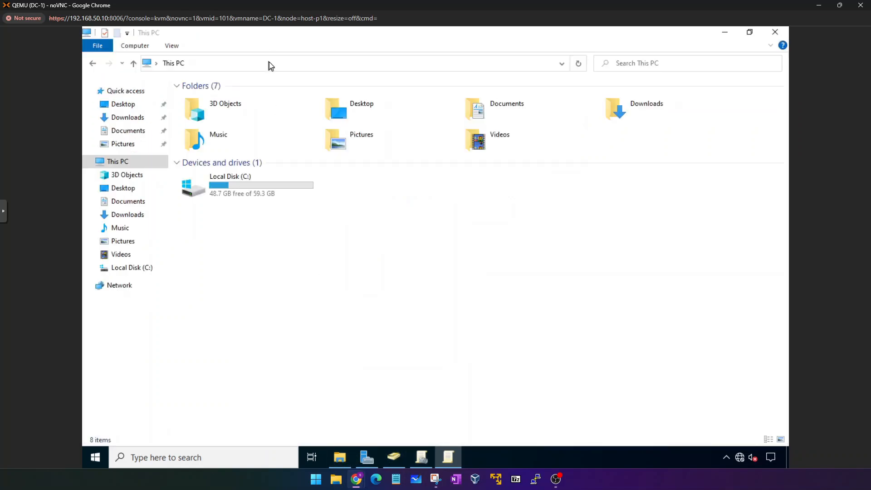
{"action": "left_click", "coordinate": [268, 61]}
{"action": "type", "text": "\\\\f"}
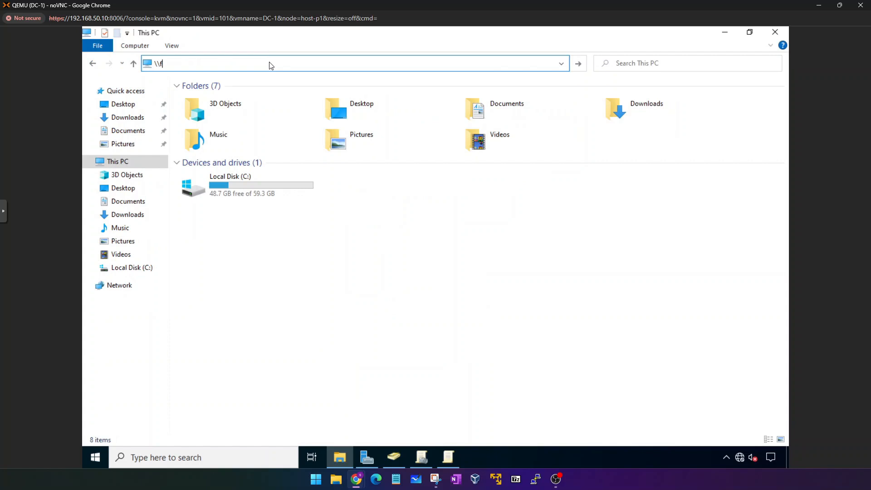
{"action": "type", "text": "ile-ser"}
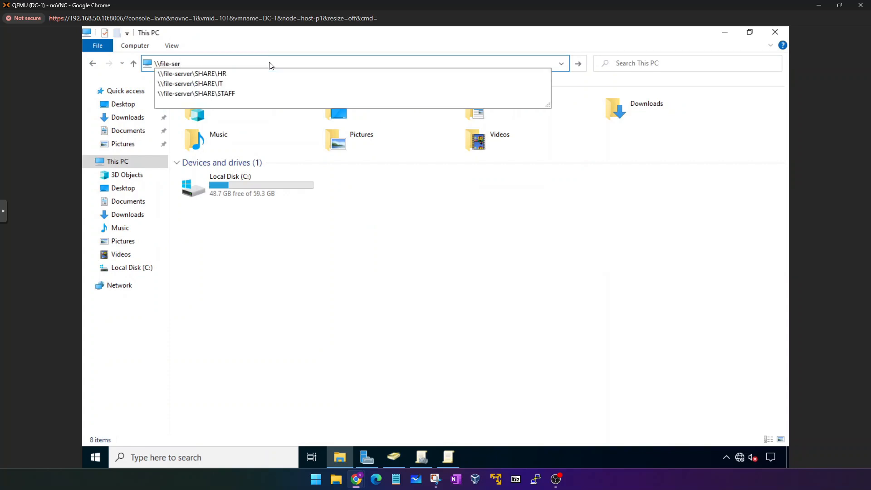
{"action": "key", "text": "Down"}
{"action": "key", "text": "Down"}
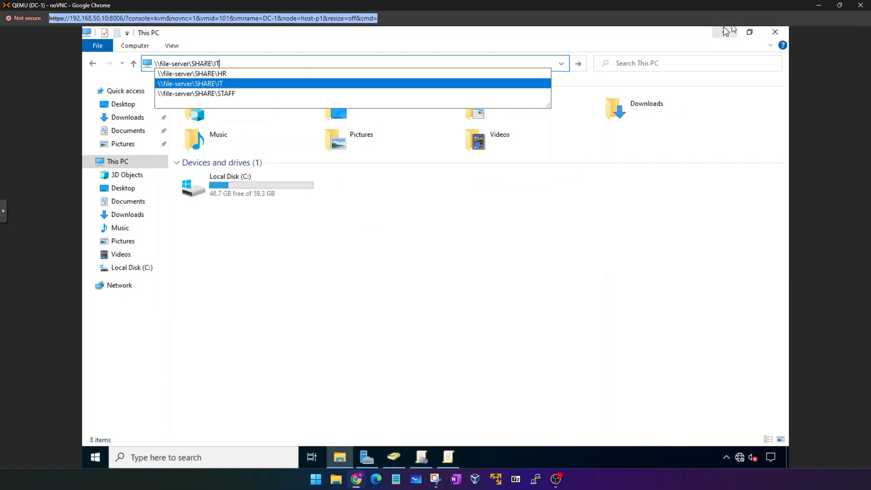
{"action": "left_click", "coordinate": [724, 32]}
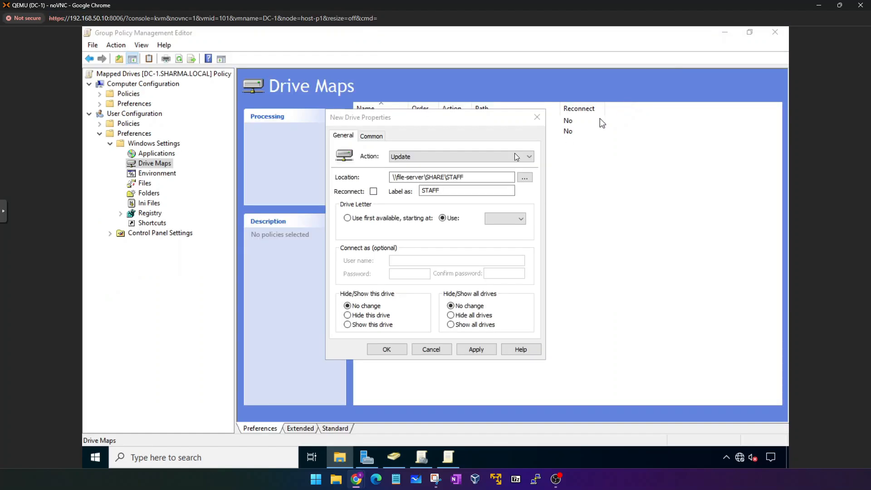
Assign drive letter S and save the STAFF drive map.
{"action": "left_click", "coordinate": [516, 222]}
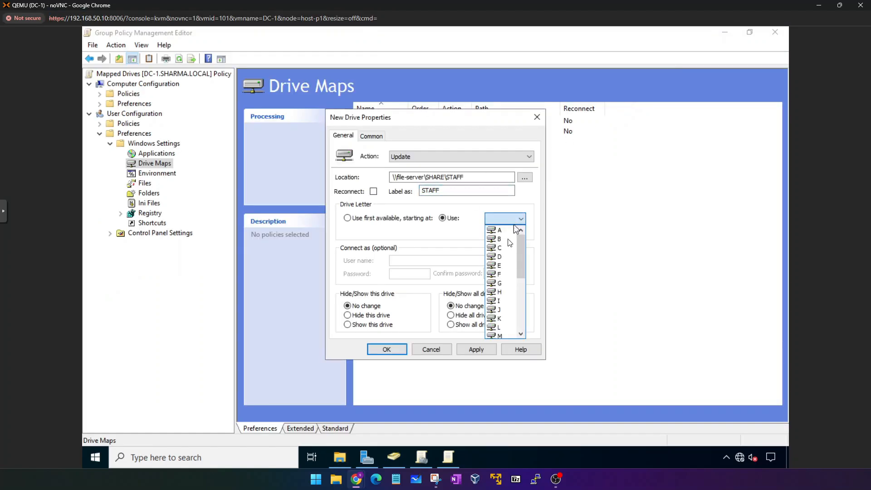
{"action": "key", "text": "s"}
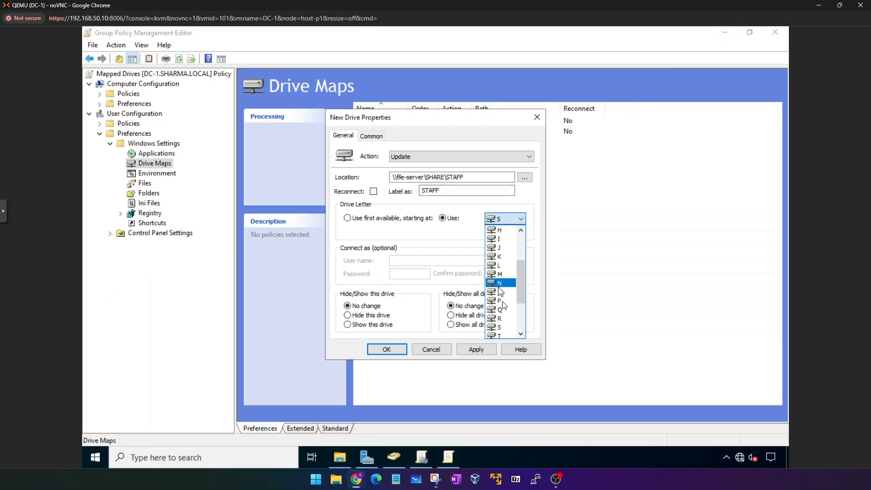
{"action": "left_click", "coordinate": [469, 253]}
{"action": "left_click", "coordinate": [476, 349]}
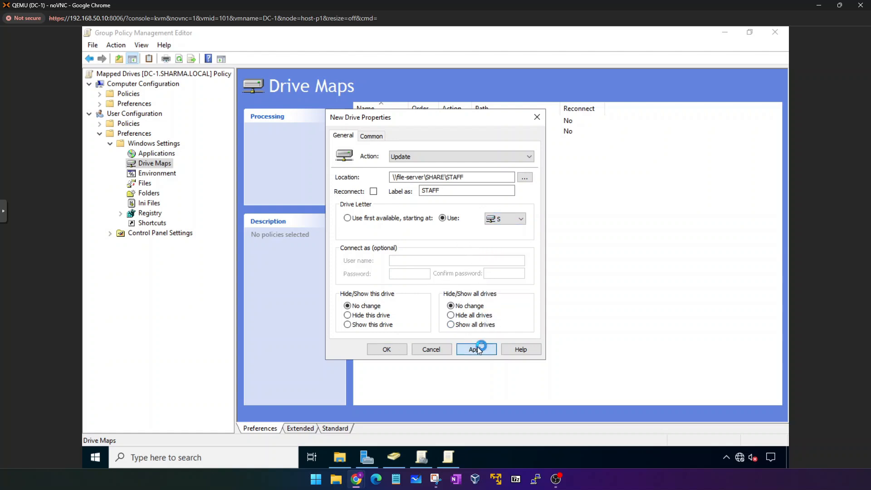
{"action": "left_click", "coordinate": [377, 349]}
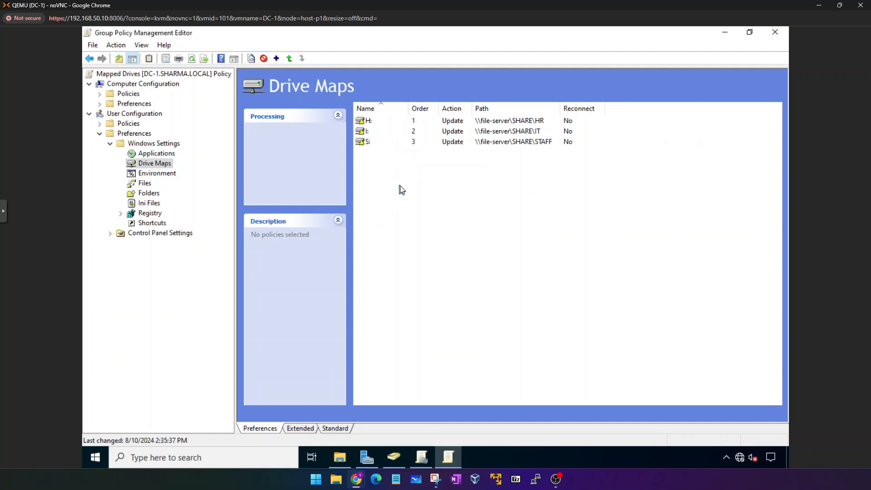
Review the S:, I: and H: mappings, leaving H: selected.
{"action": "left_click", "coordinate": [379, 143]}
{"action": "left_click", "coordinate": [370, 132]}
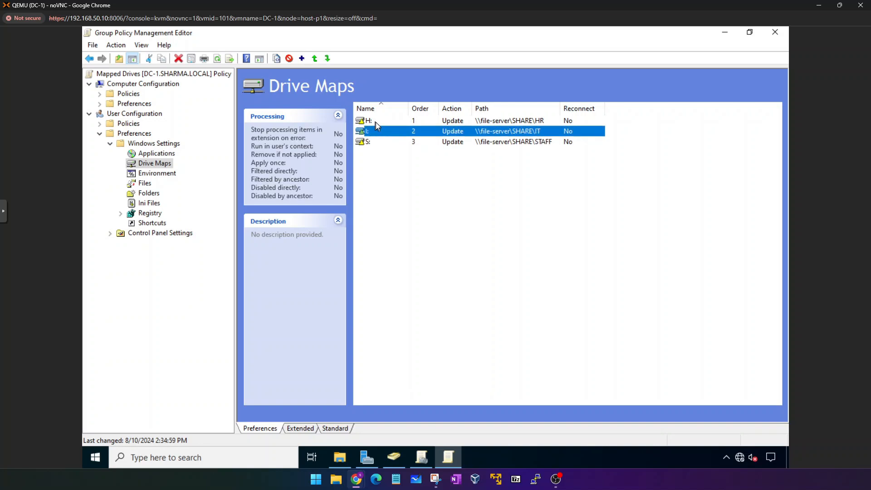
{"action": "left_click", "coordinate": [376, 122]}
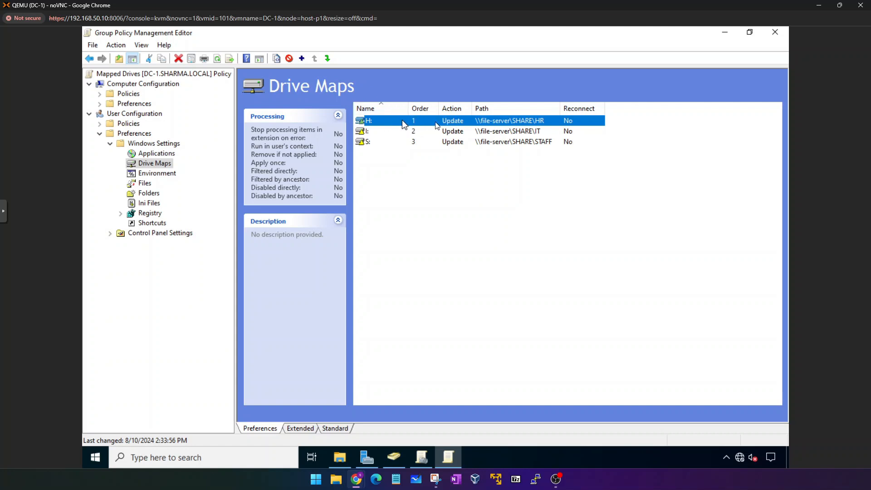
{"action": "left_click", "coordinate": [436, 186]}
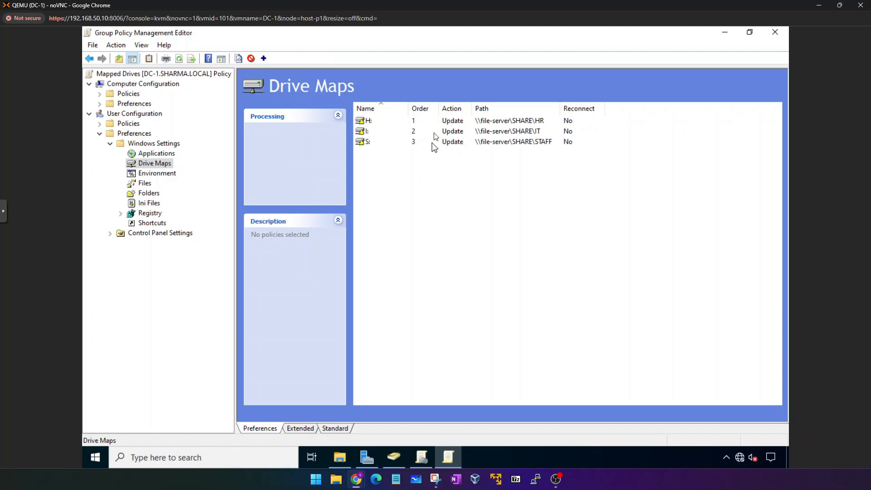
{"action": "left_click", "coordinate": [450, 124]}
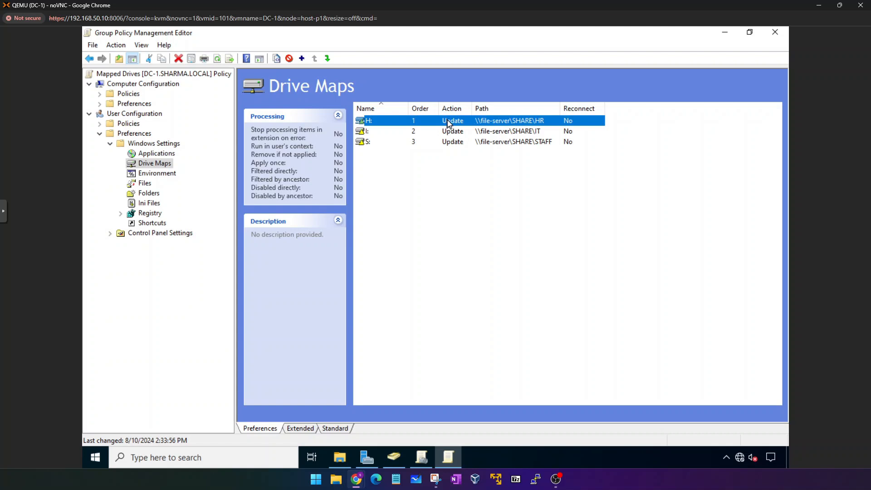
Enable item-level targeting on the H: drive map and open the Targeting Editor's New Item list.
{"action": "right_click", "coordinate": [447, 120]}
{"action": "left_click", "coordinate": [478, 222]}
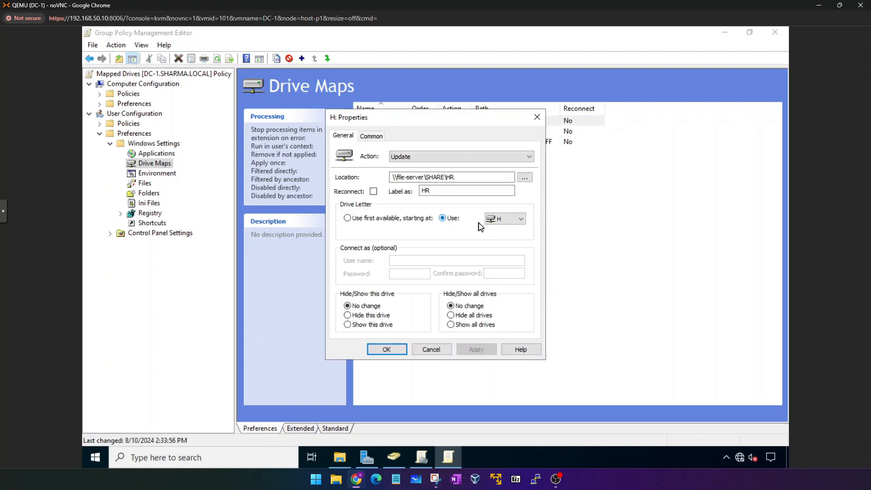
{"action": "left_click", "coordinate": [380, 140]}
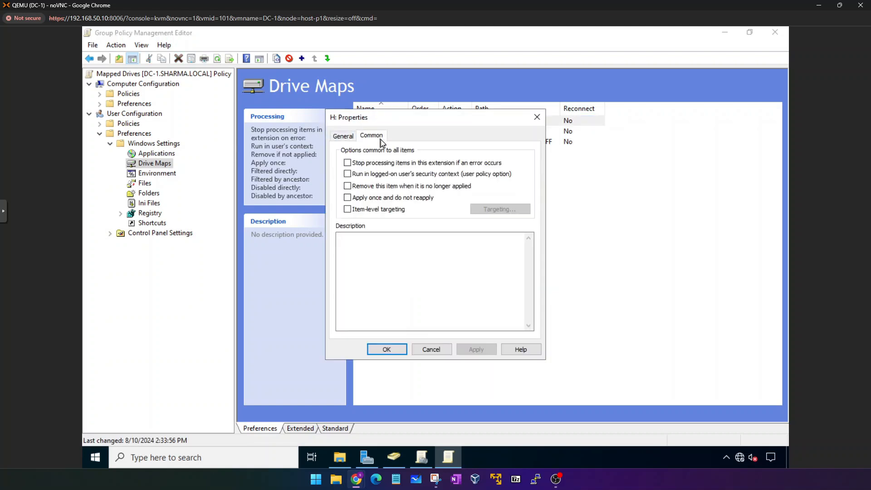
{"action": "left_click", "coordinate": [347, 209]}
{"action": "left_click", "coordinate": [509, 212]}
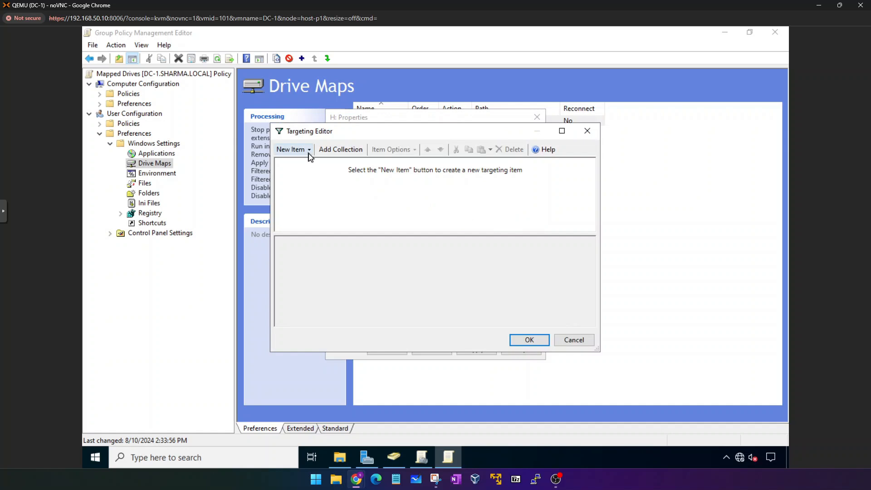
{"action": "left_click", "coordinate": [309, 149]}
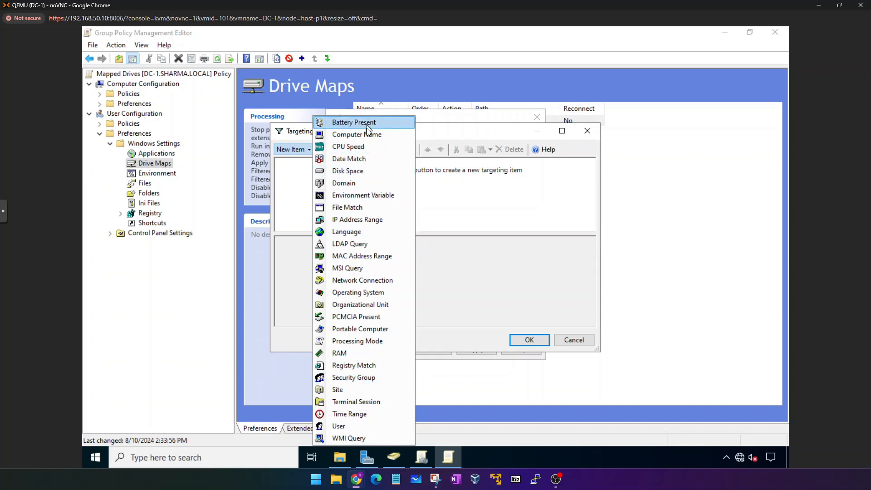
Add a Security Group condition for SHARMA\HR-R to the H: drive targeting.
{"action": "left_click", "coordinate": [363, 378]}
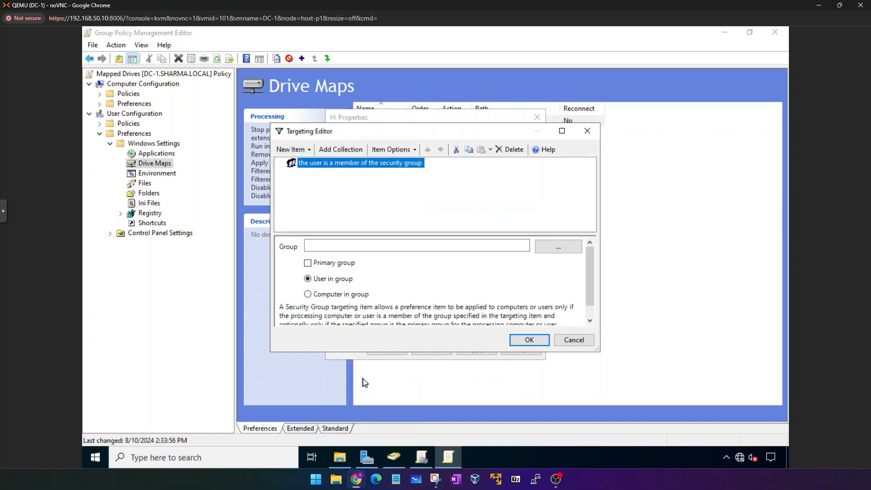
{"action": "left_click", "coordinate": [352, 247]}
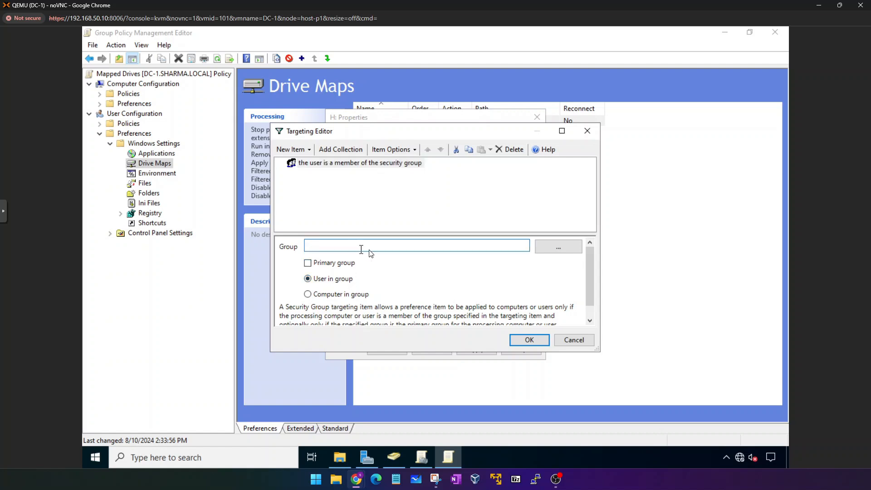
{"action": "left_click", "coordinate": [569, 252]}
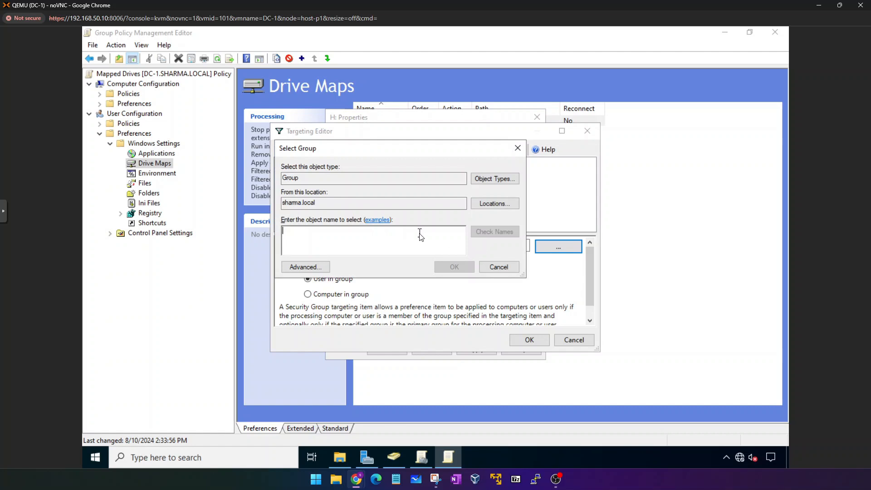
{"action": "type", "text": "HR"}
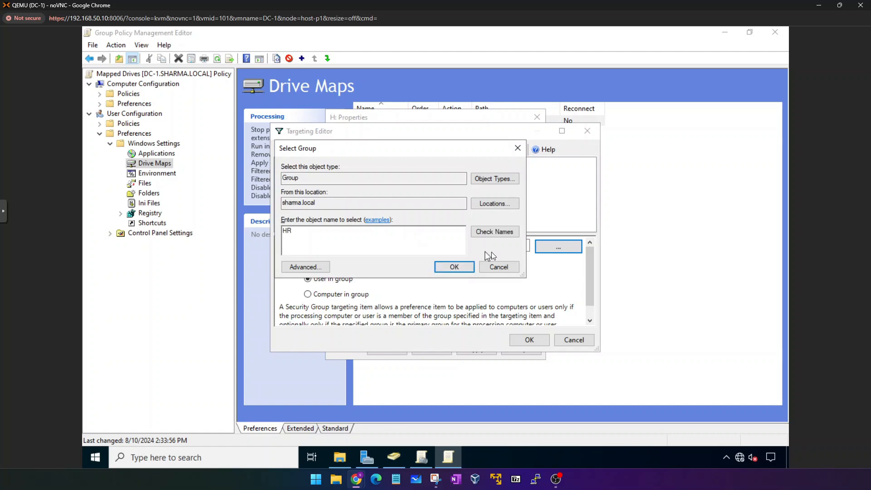
{"action": "left_click", "coordinate": [490, 232]}
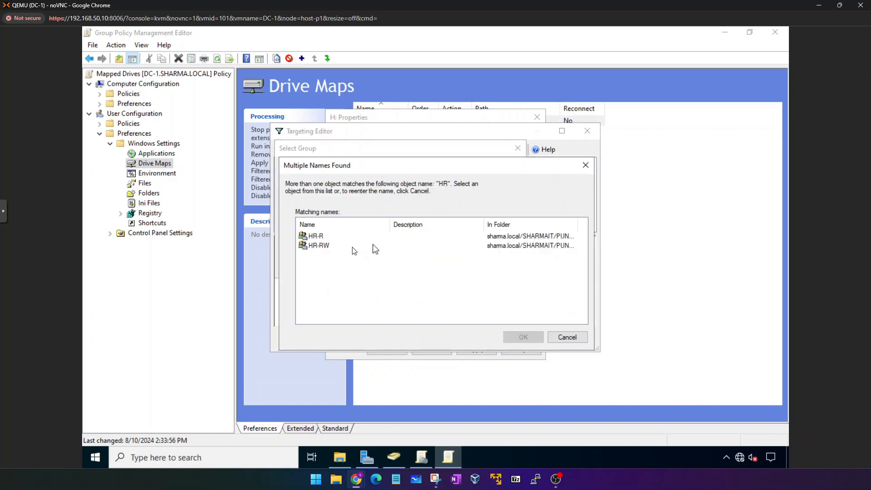
{"action": "left_click", "coordinate": [322, 235]}
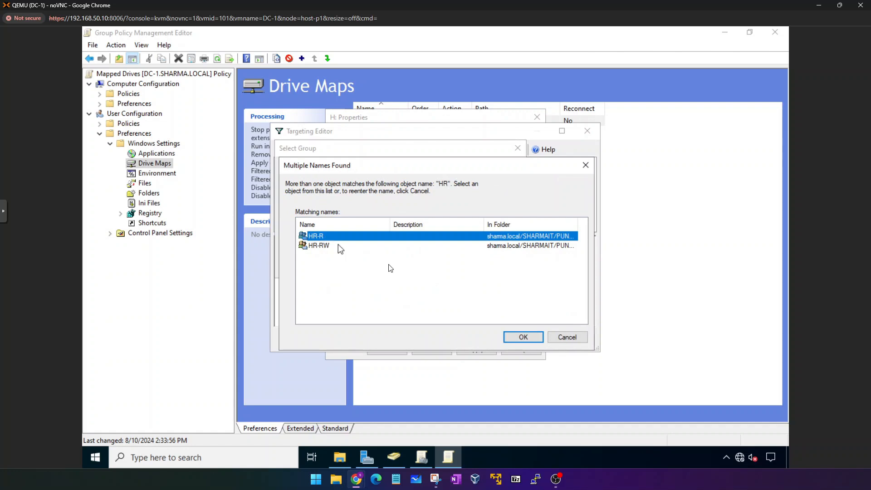
{"action": "left_click", "coordinate": [513, 336]}
{"action": "left_click", "coordinate": [454, 268]}
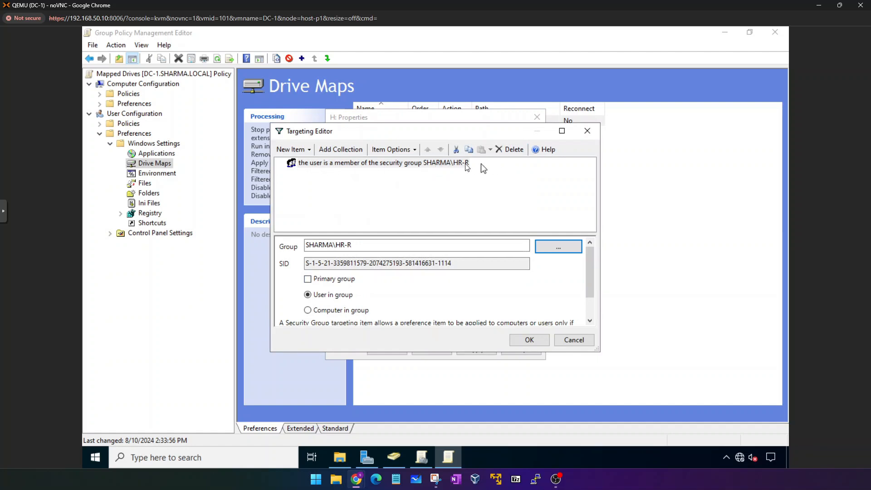
{"action": "left_click_drag", "start_coordinate": [471, 131], "coordinate": [466, 152]}
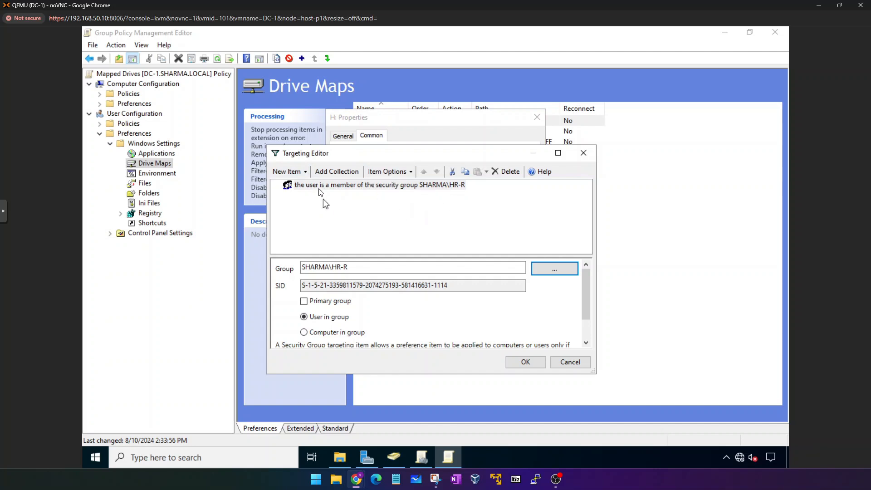
Add a second Security Group condition set to SHARMA\HR-RW.
{"action": "left_click", "coordinate": [302, 172]}
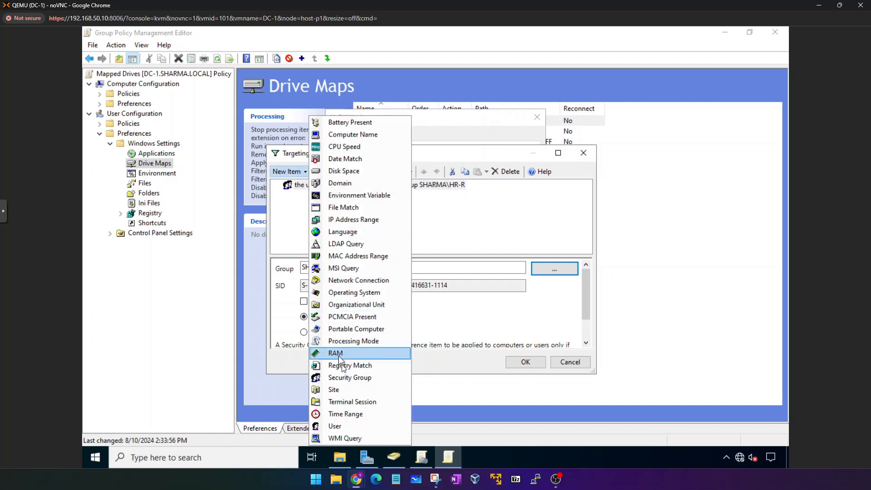
{"action": "left_click", "coordinate": [342, 376]}
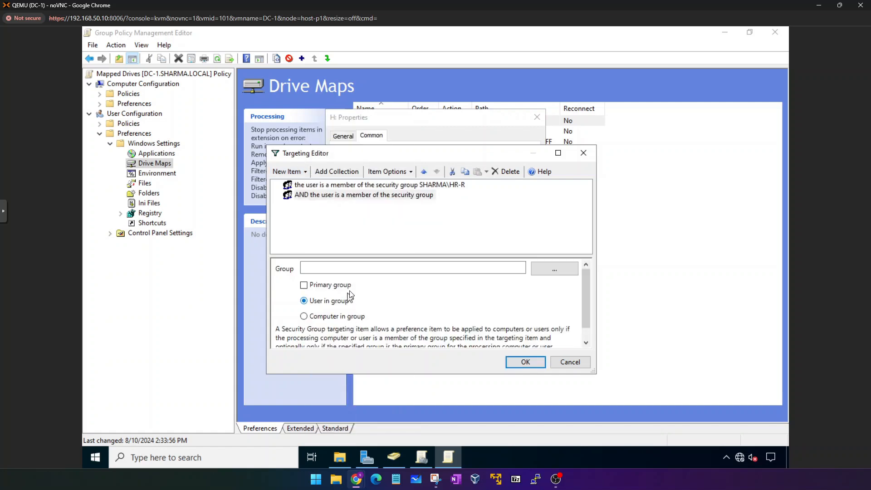
{"action": "left_click", "coordinate": [399, 194]}
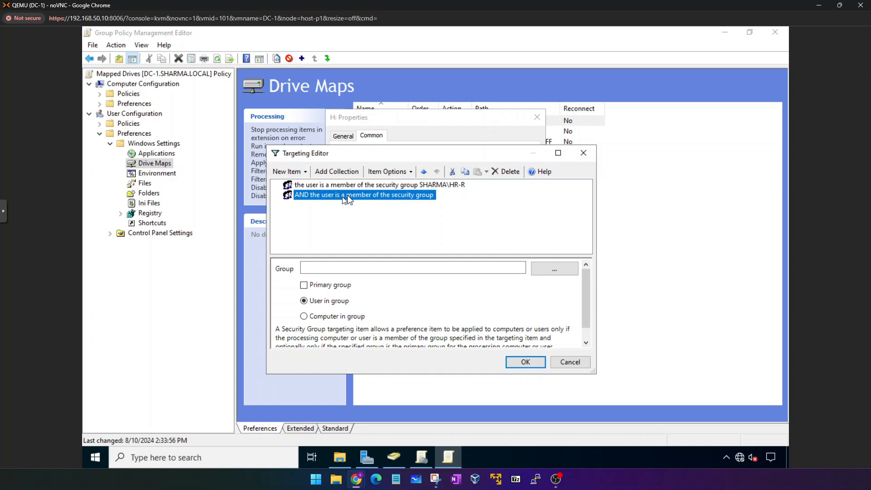
{"action": "left_click", "coordinate": [311, 189]}
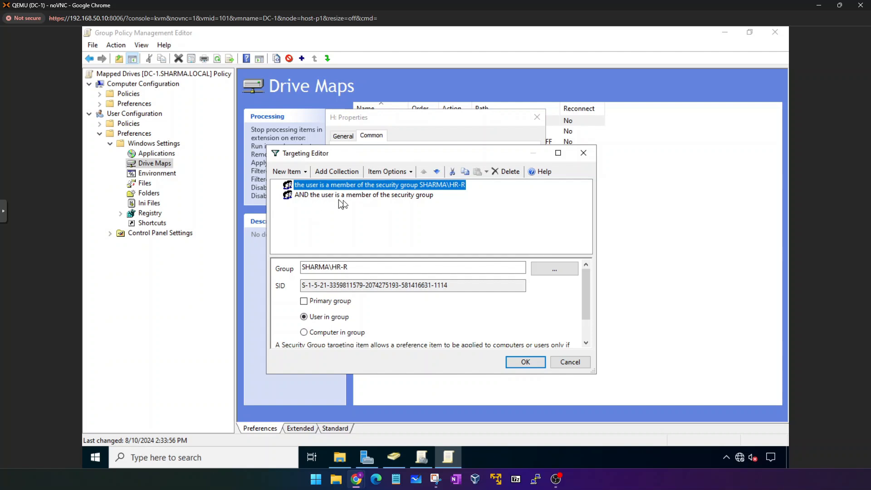
{"action": "left_click", "coordinate": [406, 197]}
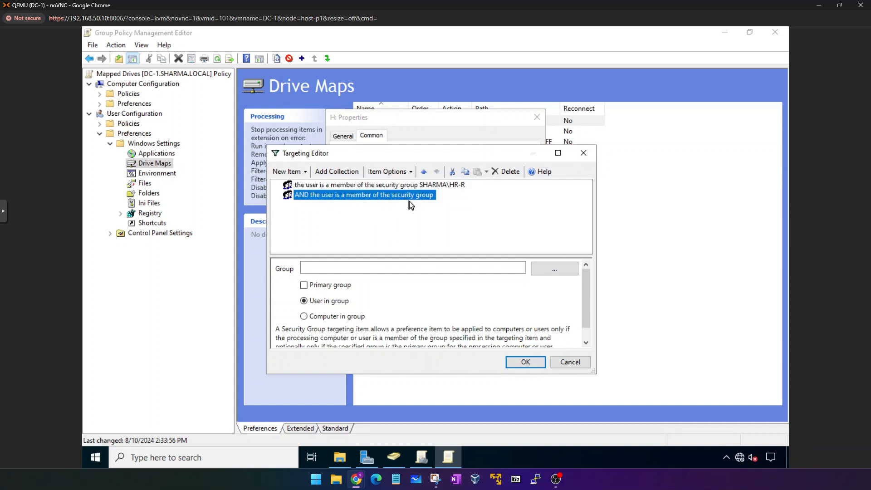
{"action": "left_click", "coordinate": [543, 271]}
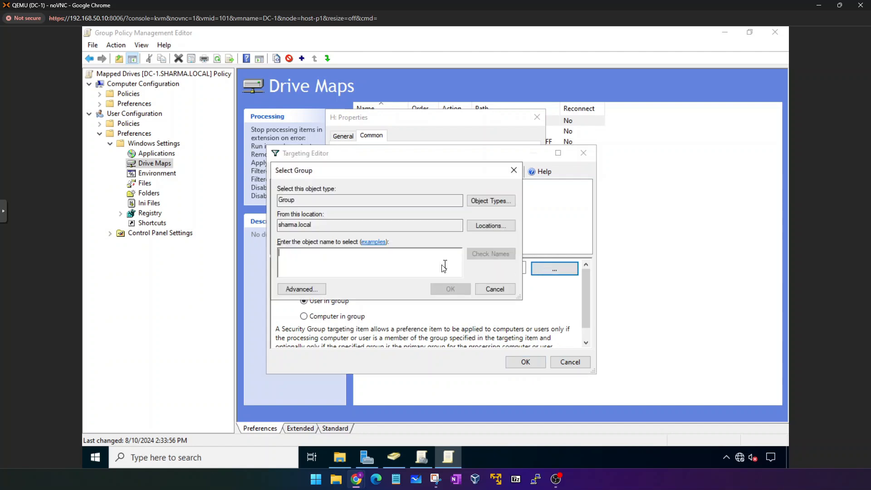
{"action": "type", "text": "hr-rw"}
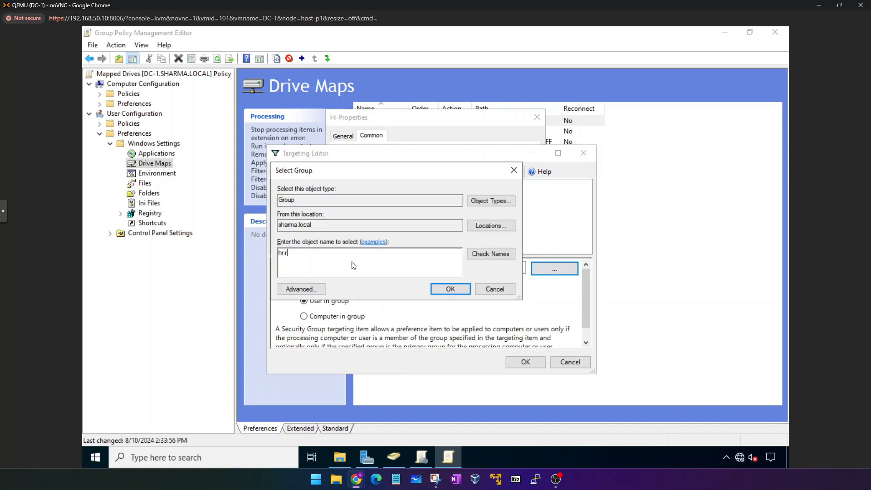
{"action": "left_click", "coordinate": [499, 253]}
{"action": "left_click", "coordinate": [450, 288]}
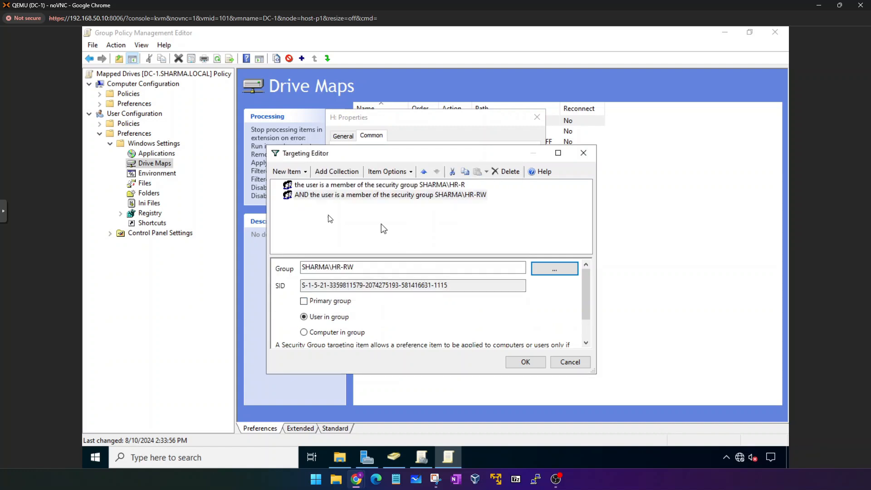
{"action": "left_click", "coordinate": [347, 185]}
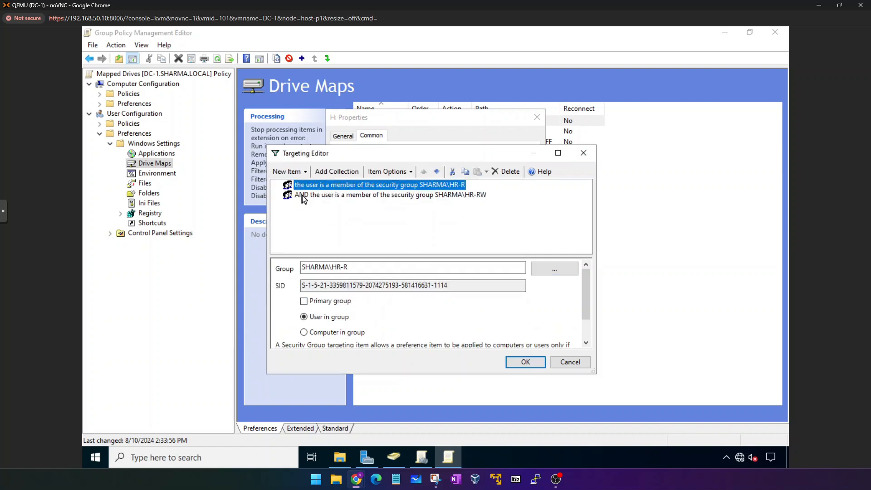
Compare the HR-R and HR-RW targeting conditions.
{"action": "left_click", "coordinate": [302, 195]}
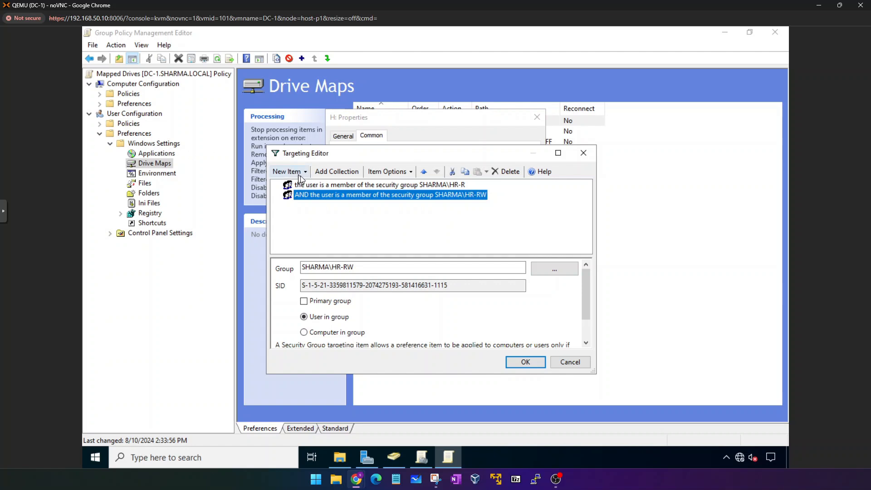
{"action": "left_click", "coordinate": [307, 185]}
{"action": "left_click", "coordinate": [306, 196]}
{"action": "left_click", "coordinate": [347, 185]}
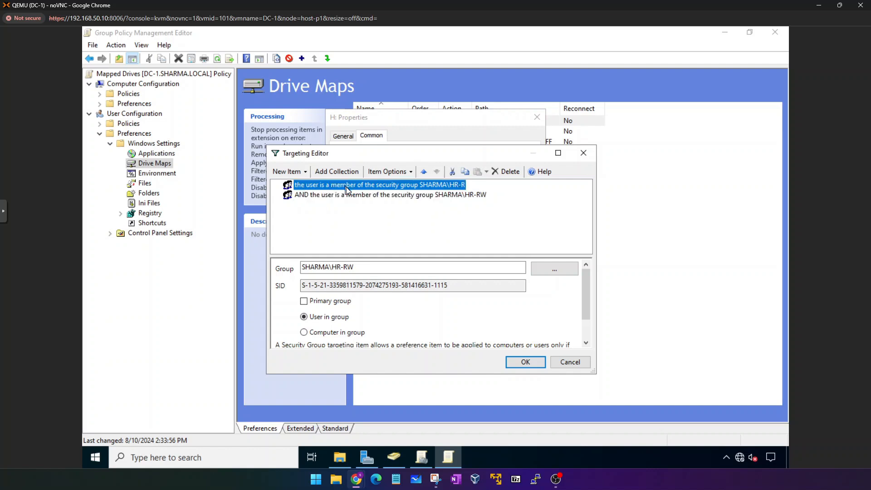
{"action": "left_click", "coordinate": [348, 195]}
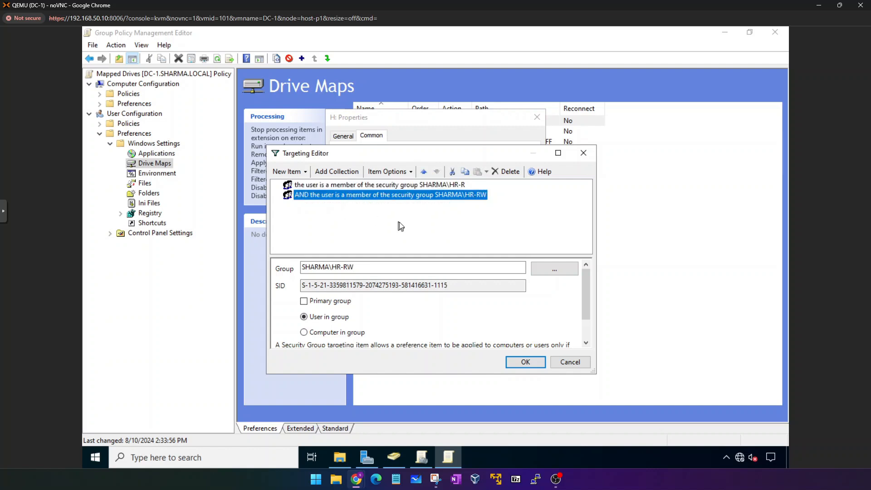
{"action": "left_click", "coordinate": [325, 185]}
{"action": "left_click", "coordinate": [301, 195]}
{"action": "left_click", "coordinate": [313, 184]}
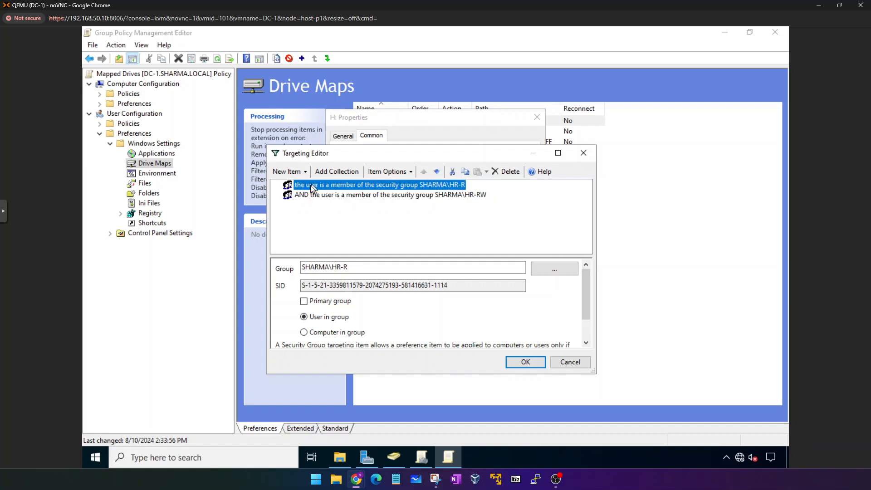
{"action": "left_click", "coordinate": [460, 199]}
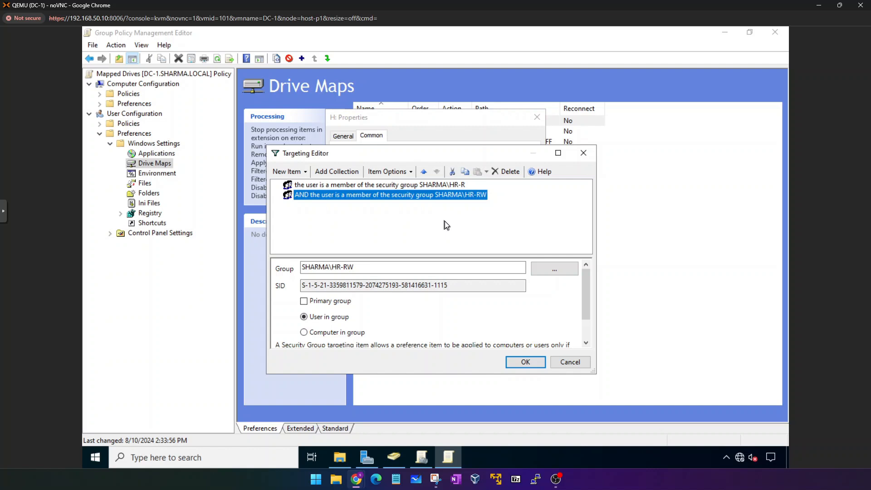
{"action": "left_click", "coordinate": [388, 187]}
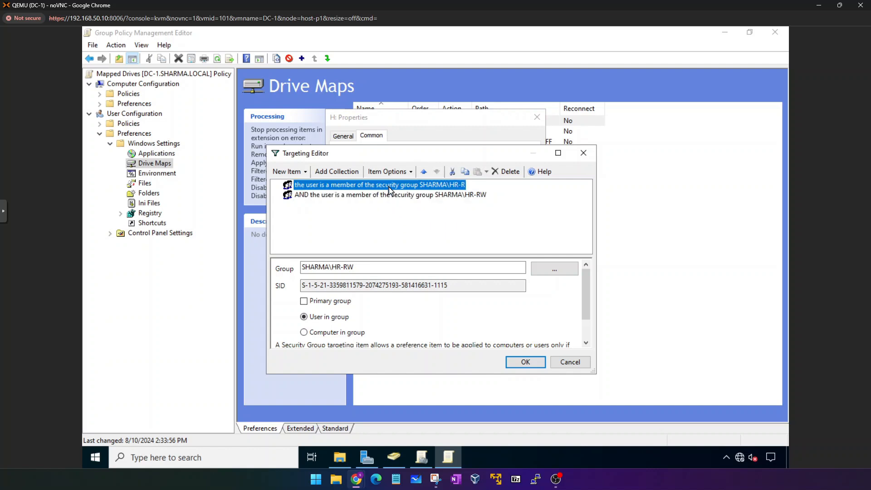
{"action": "left_click", "coordinate": [385, 194]}
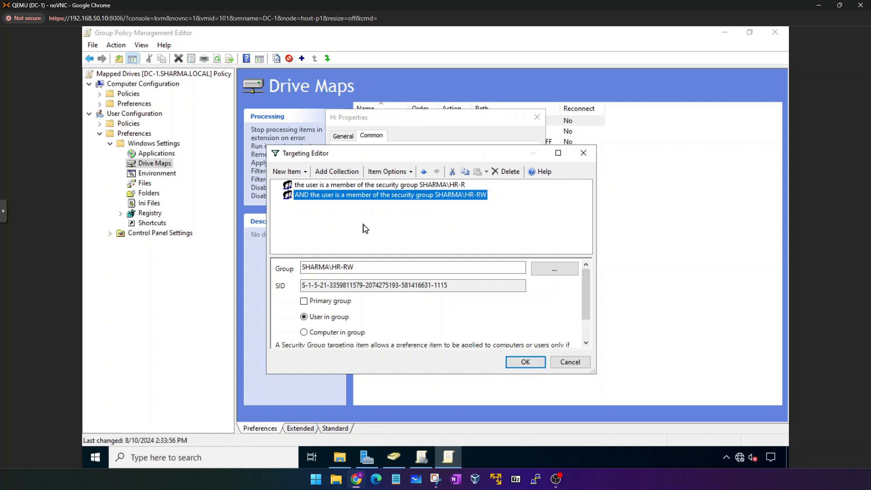
{"action": "left_click", "coordinate": [323, 187]}
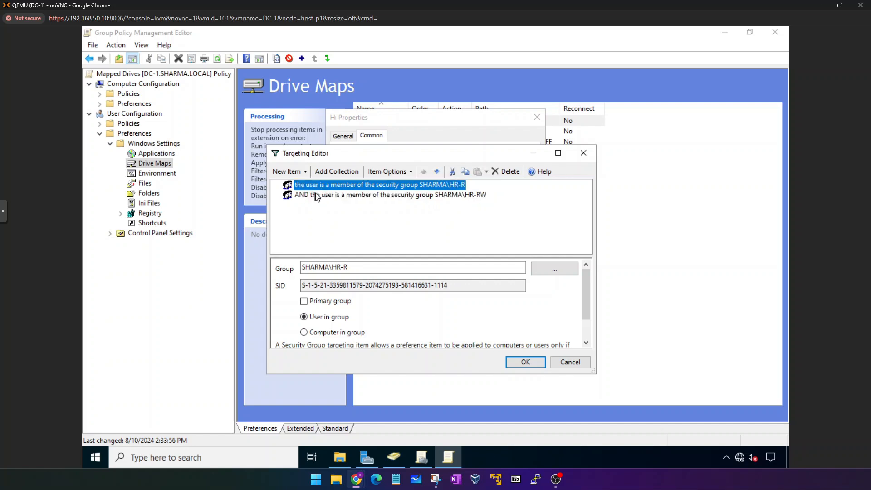
{"action": "left_click", "coordinate": [322, 196]}
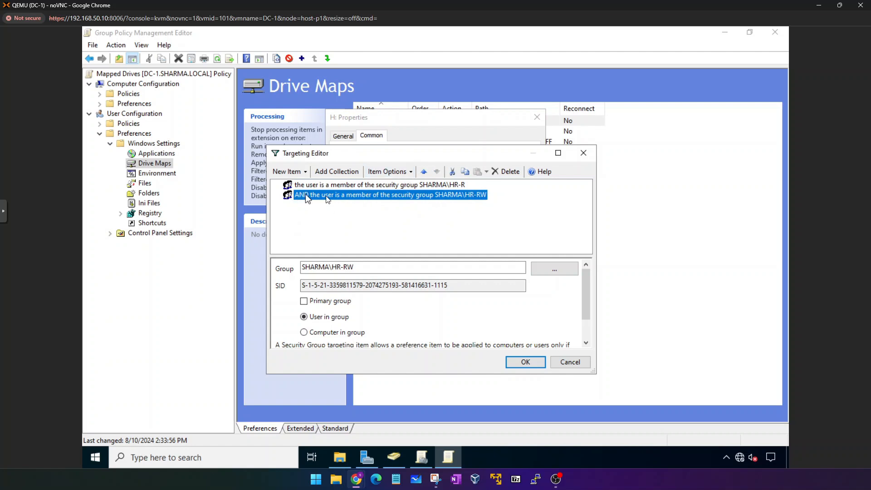
Change the HR-RW condition from AND to OR and save the H: drive map.
{"action": "left_click", "coordinate": [407, 174]}
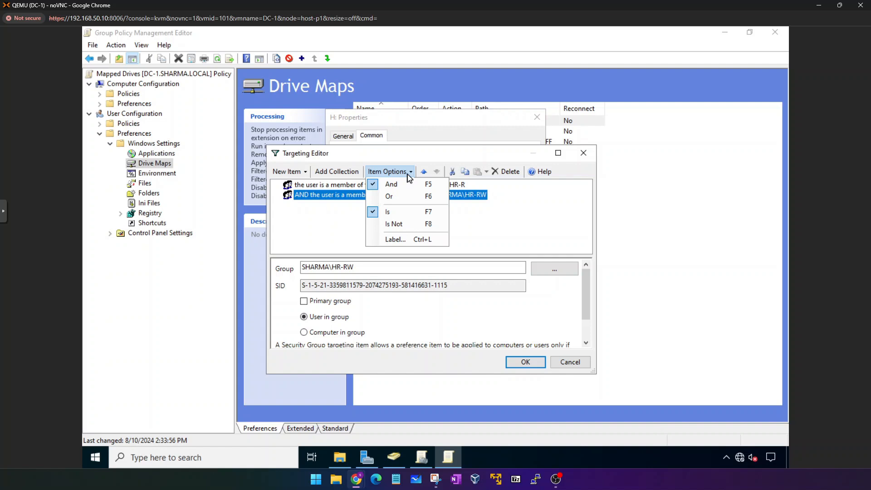
{"action": "left_click", "coordinate": [390, 196]}
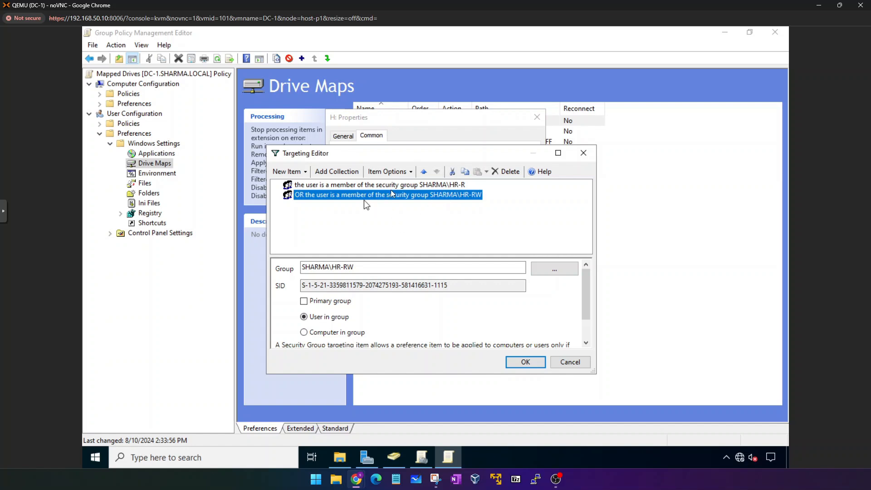
{"action": "left_click", "coordinate": [533, 361]}
{"action": "left_click", "coordinate": [484, 352]}
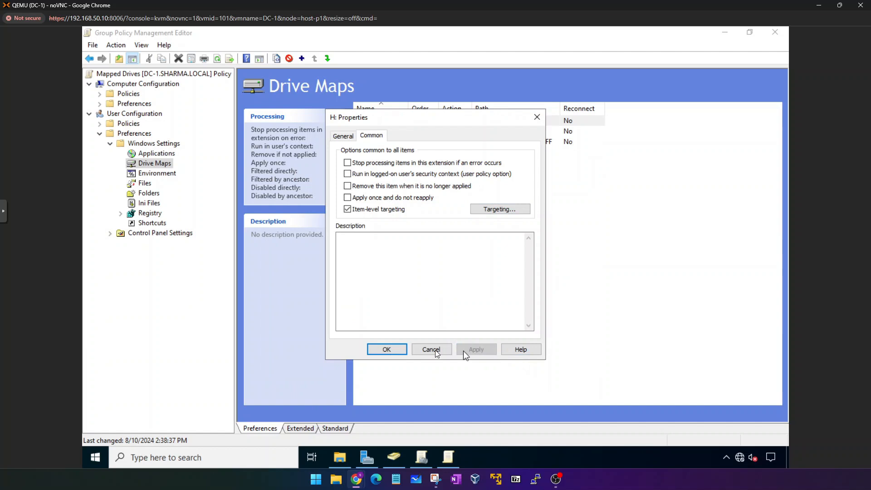
{"action": "left_click", "coordinate": [393, 349]}
Enable item-level targeting on the I: drive map and add a Security Group condition.
{"action": "left_click", "coordinate": [438, 132]}
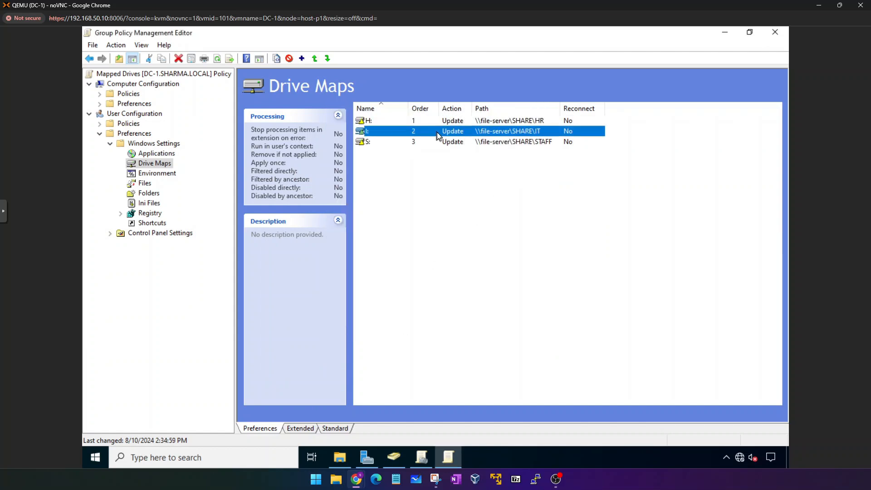
{"action": "right_click", "coordinate": [438, 132]}
{"action": "left_click", "coordinate": [472, 285]}
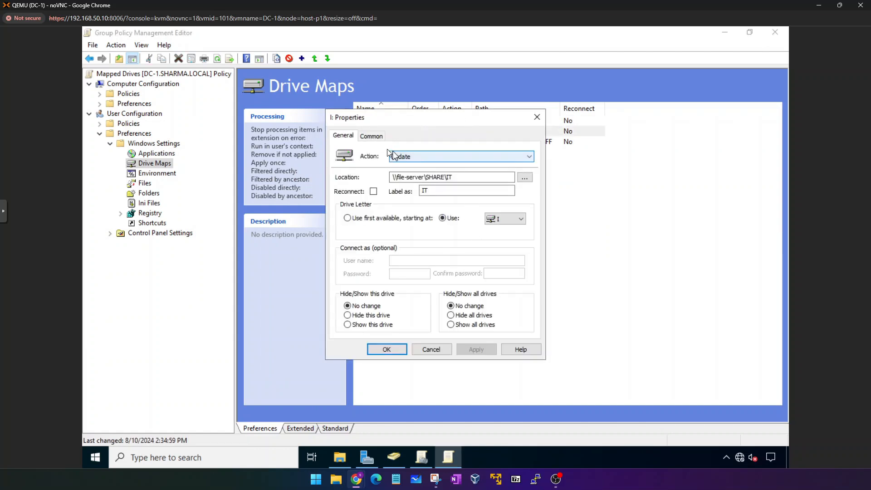
{"action": "left_click", "coordinate": [373, 136]}
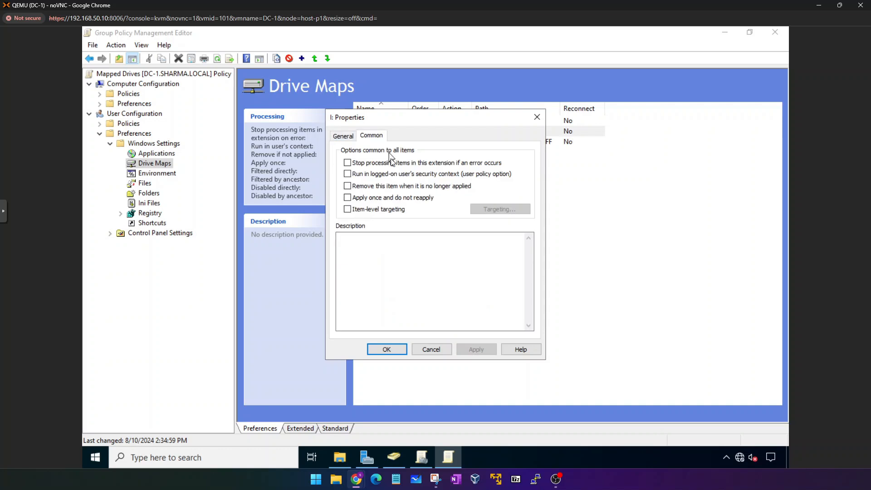
{"action": "left_click", "coordinate": [362, 210]}
{"action": "left_click", "coordinate": [500, 209]}
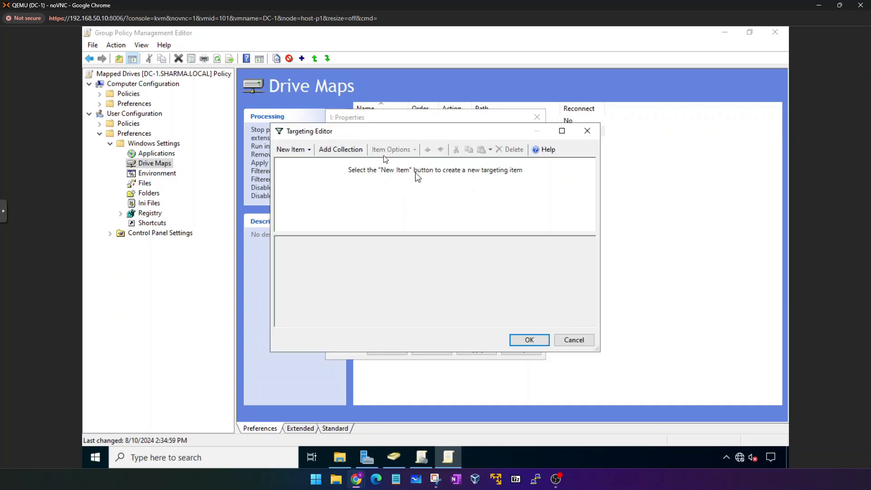
{"action": "left_click", "coordinate": [303, 149]}
{"action": "left_click", "coordinate": [353, 380]}
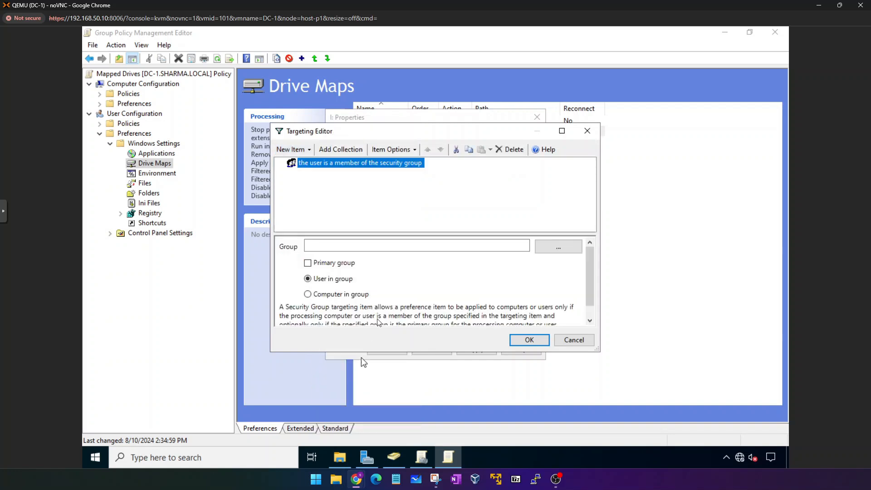
Set the first condition's group to SHARMA\IT-R.
{"action": "left_click", "coordinate": [471, 246]}
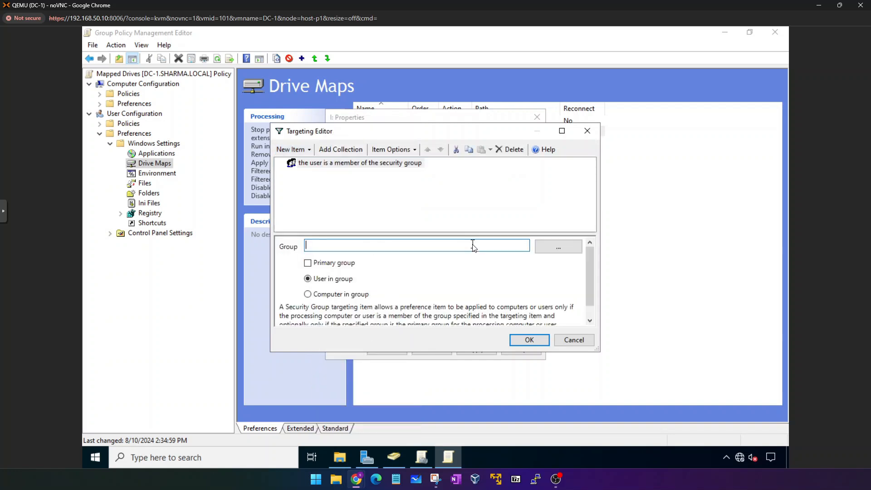
{"action": "left_click", "coordinate": [547, 248]}
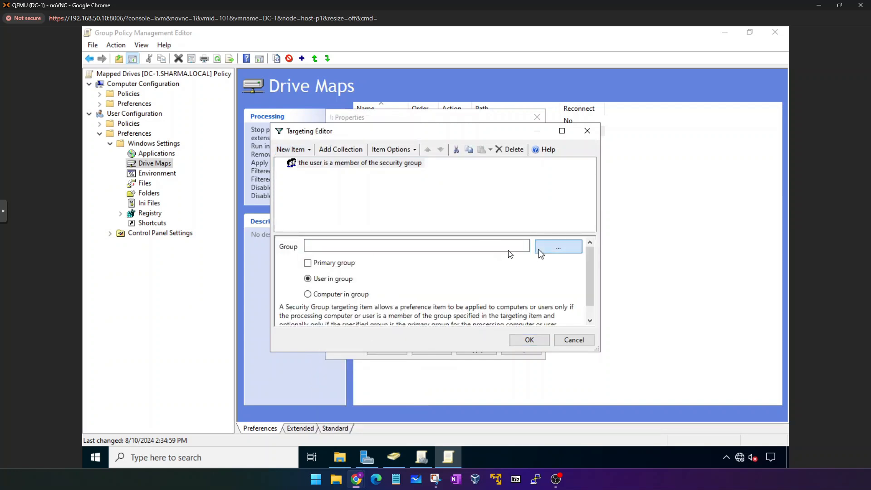
{"action": "type", "text": "it-r"}
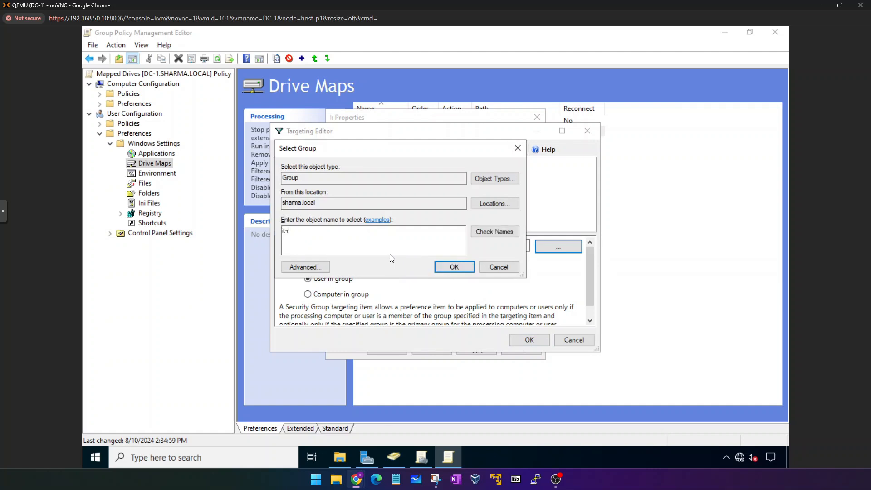
{"action": "key", "text": "Return"}
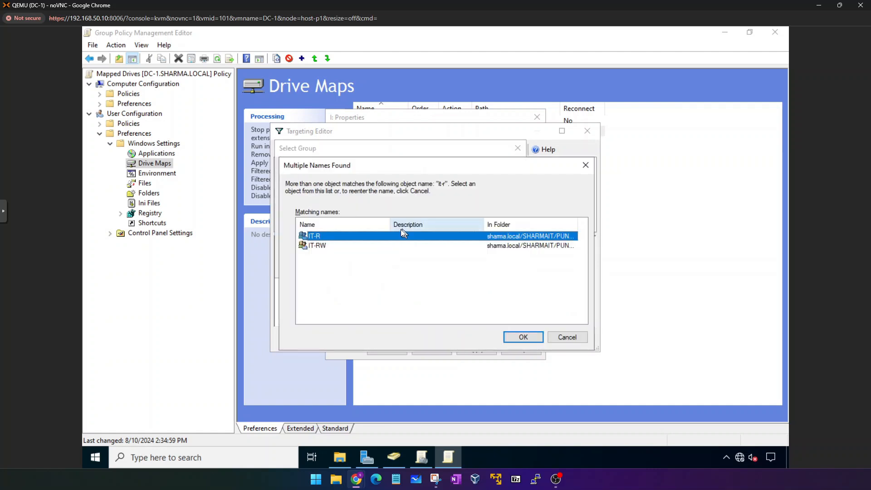
{"action": "double_click", "coordinate": [393, 236]}
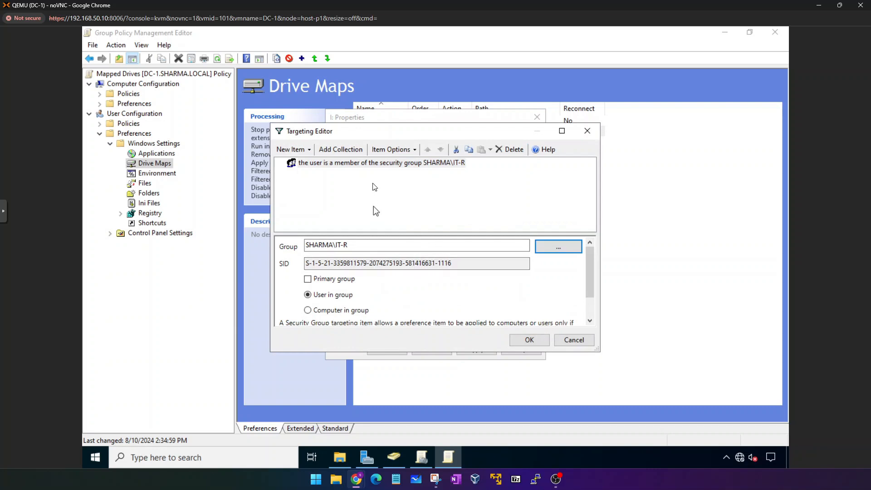
Add an OR condition for SHARMA\IT-RW and apply the I: drive targeting.
{"action": "left_click", "coordinate": [291, 149]}
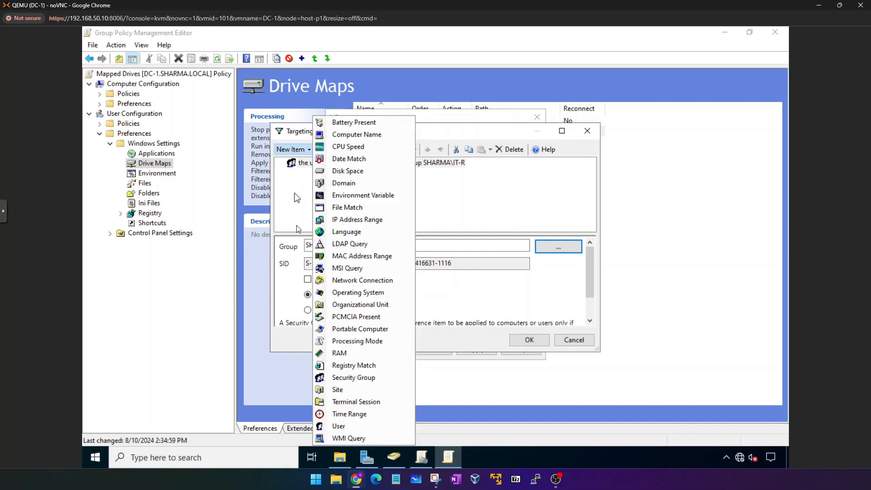
{"action": "left_click", "coordinate": [341, 377]}
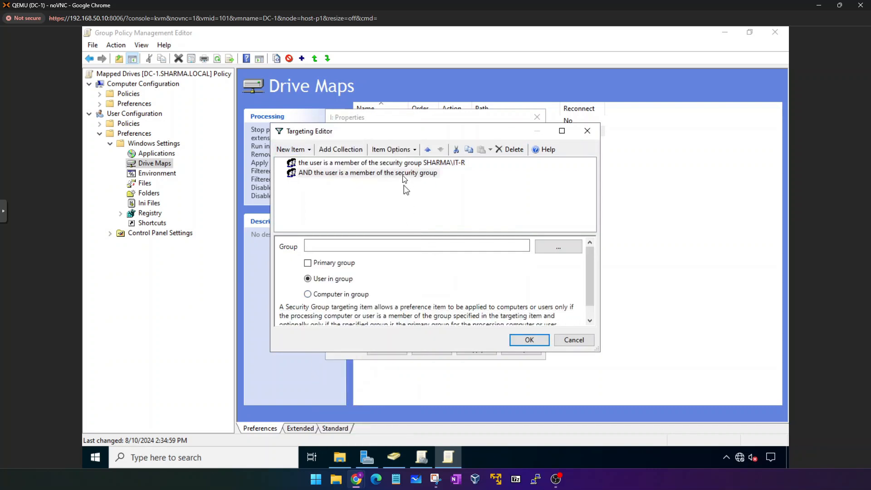
{"action": "left_click", "coordinate": [348, 173]}
{"action": "left_click", "coordinate": [405, 151]}
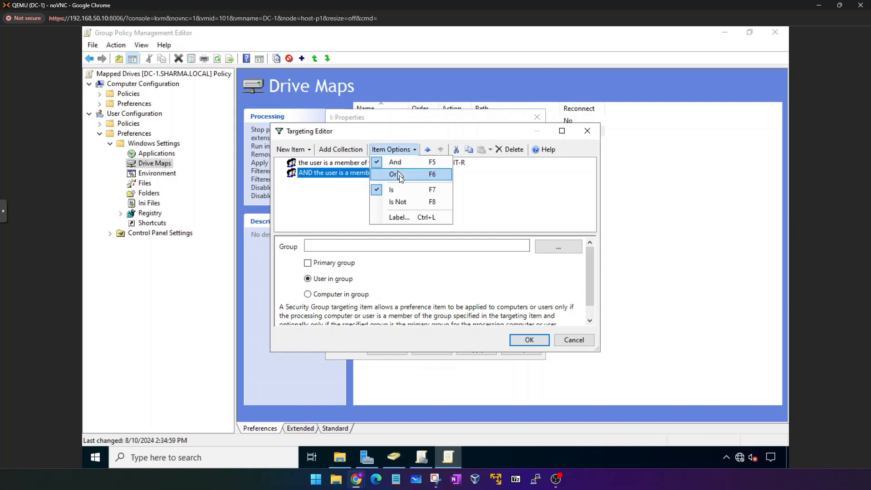
{"action": "left_click", "coordinate": [399, 175]}
{"action": "left_click", "coordinate": [554, 245]}
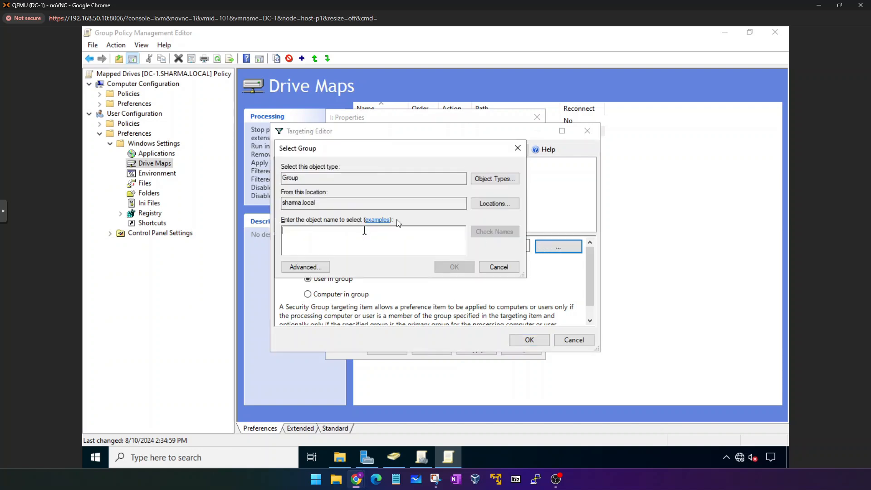
{"action": "type", "text": "it-rw"}
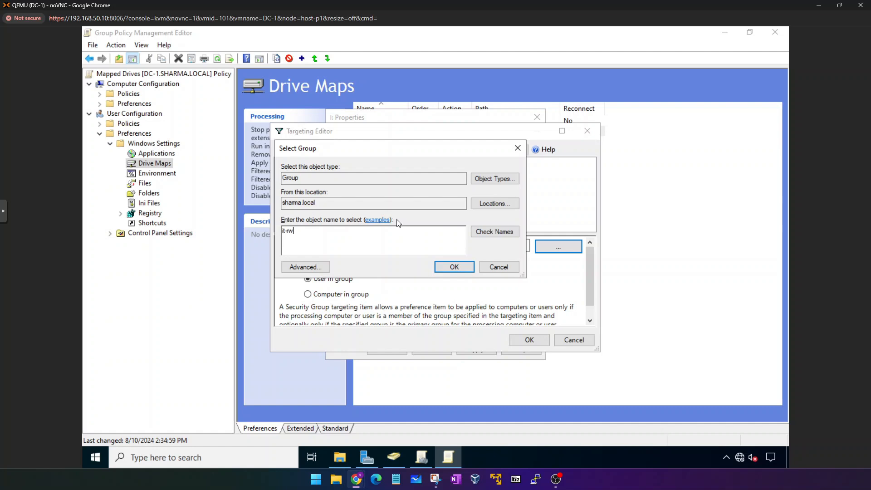
{"action": "key", "text": "Return"}
{"action": "left_click", "coordinate": [529, 339]}
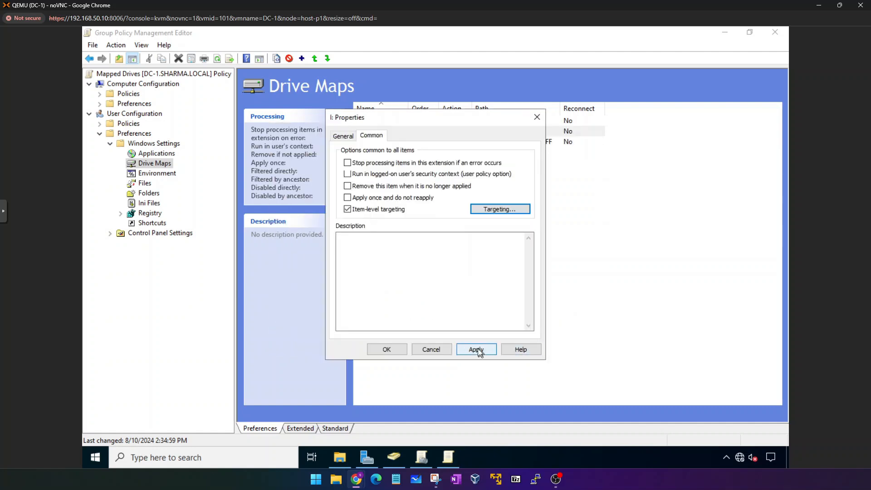
{"action": "left_click", "coordinate": [386, 349]}
Close the I: drive properties and policy editor, then view the Mapped Drives GPO's Settings report.
{"action": "left_click", "coordinate": [400, 166]}
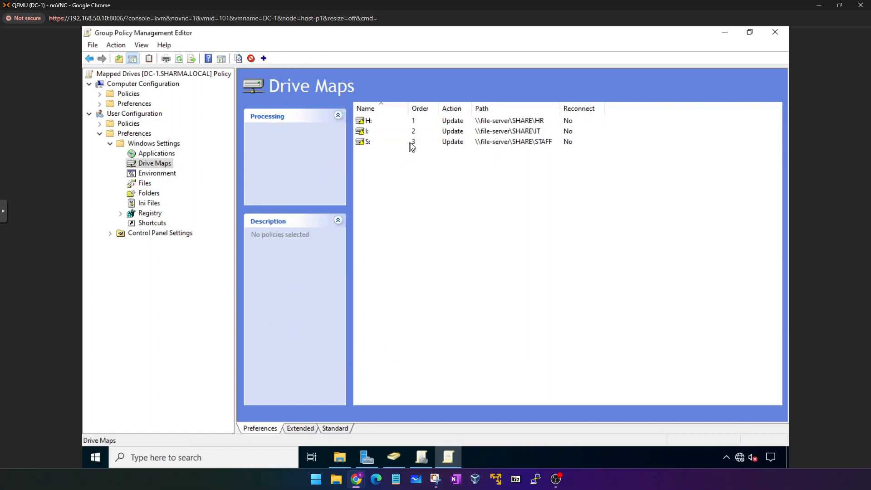
{"action": "left_click", "coordinate": [410, 144]}
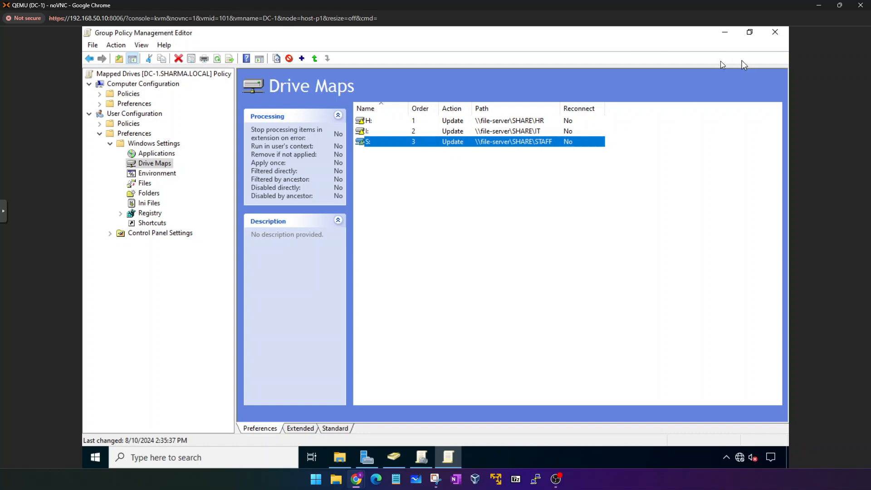
{"action": "left_click", "coordinate": [92, 45]}
{"action": "mouse_move", "coordinate": [116, 45]}
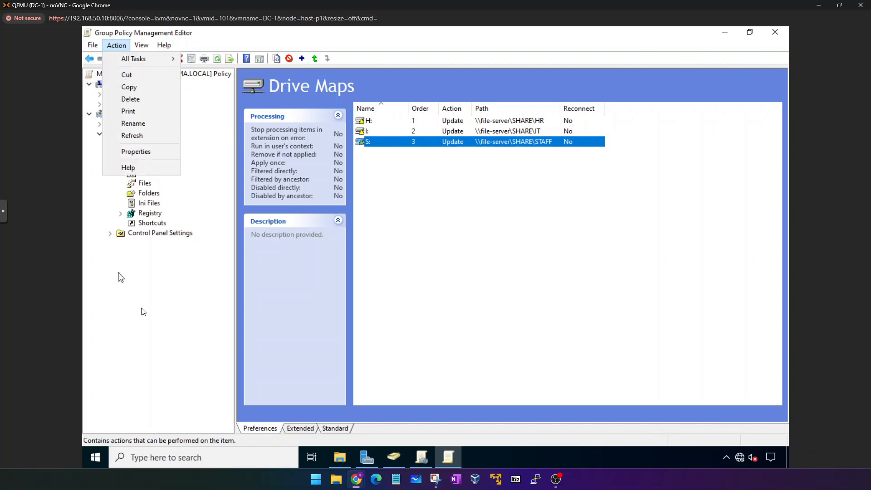
{"action": "left_click", "coordinate": [142, 309]}
{"action": "left_click", "coordinate": [616, 228]}
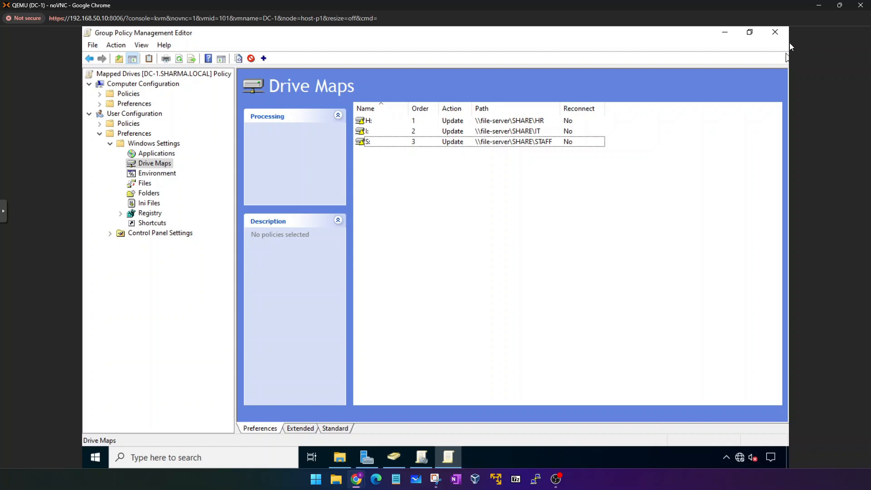
{"action": "left_click", "coordinate": [774, 33]}
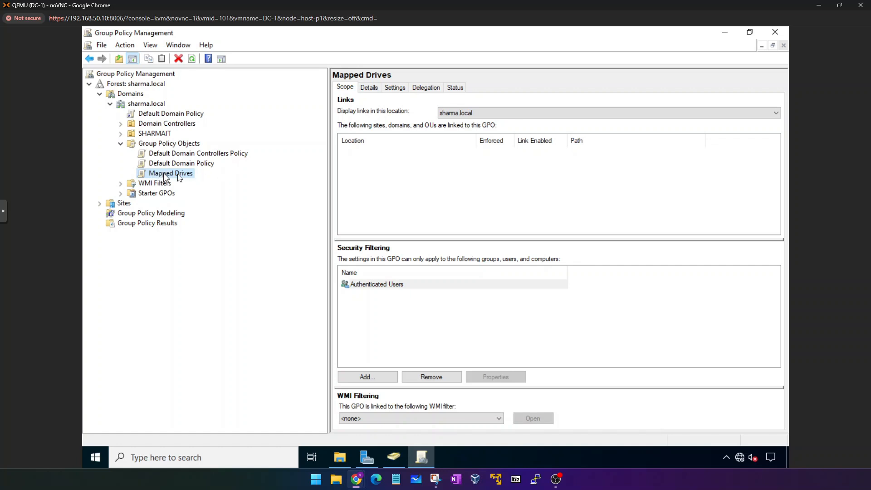
{"action": "left_click", "coordinate": [396, 88]}
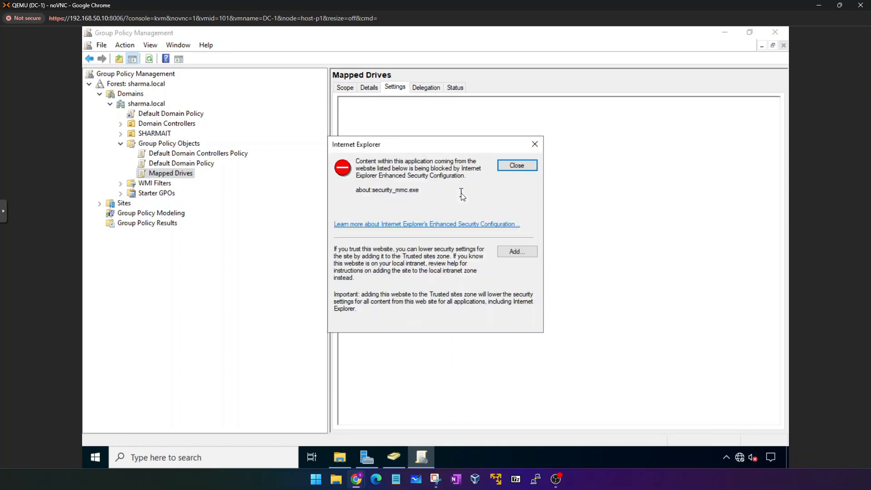
Dismiss the security warning and review the H: and I: drive maps and their group targeting in the report.
{"action": "left_click", "coordinate": [516, 166]}
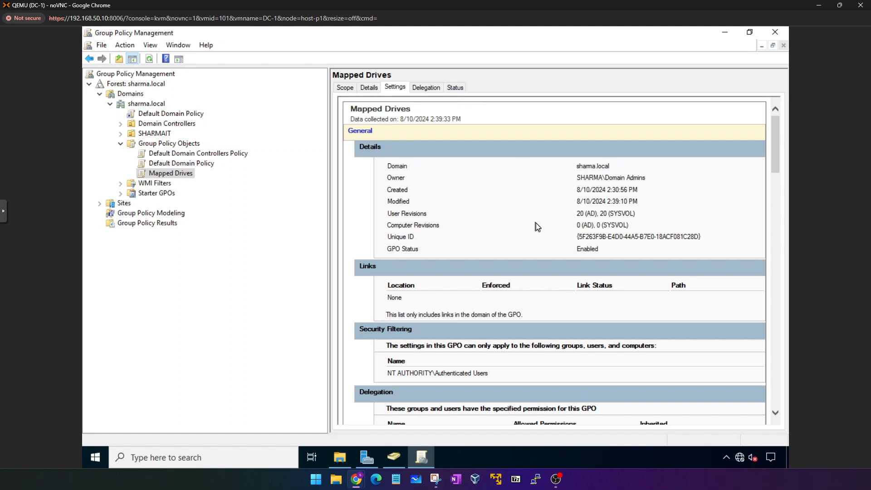
{"action": "scroll", "coordinate": [536, 227], "scroll_direction": "down", "scroll_amount": 3}
{"action": "scroll", "coordinate": [537, 227], "scroll_direction": "down", "scroll_amount": 5}
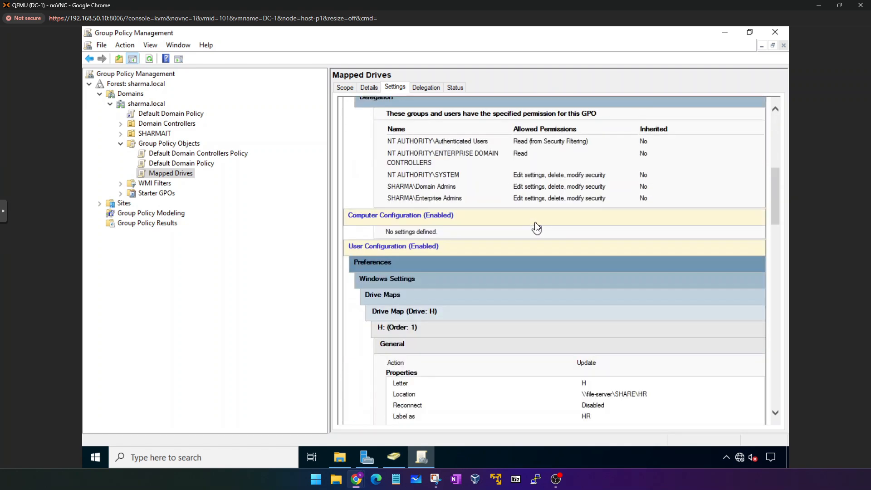
{"action": "scroll", "coordinate": [461, 243], "scroll_direction": "down", "scroll_amount": 1}
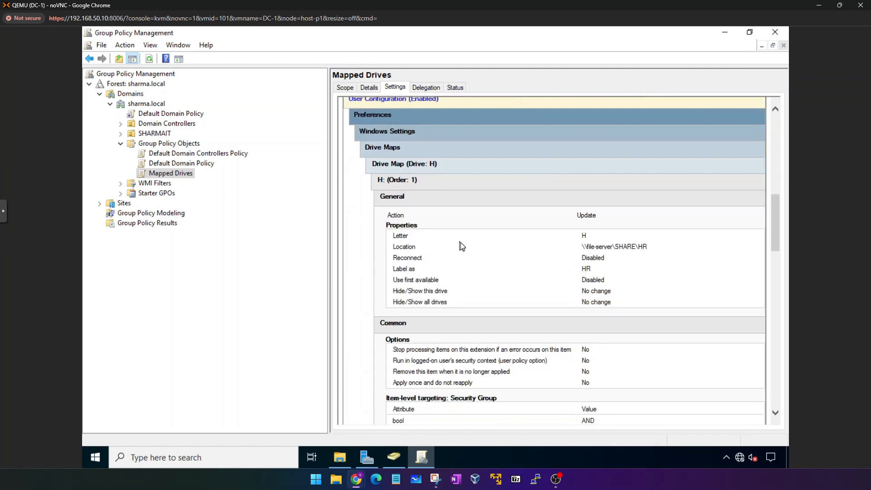
{"action": "scroll", "coordinate": [461, 242], "scroll_direction": "down", "scroll_amount": 1}
{"action": "scroll", "coordinate": [461, 243], "scroll_direction": "down", "scroll_amount": 3}
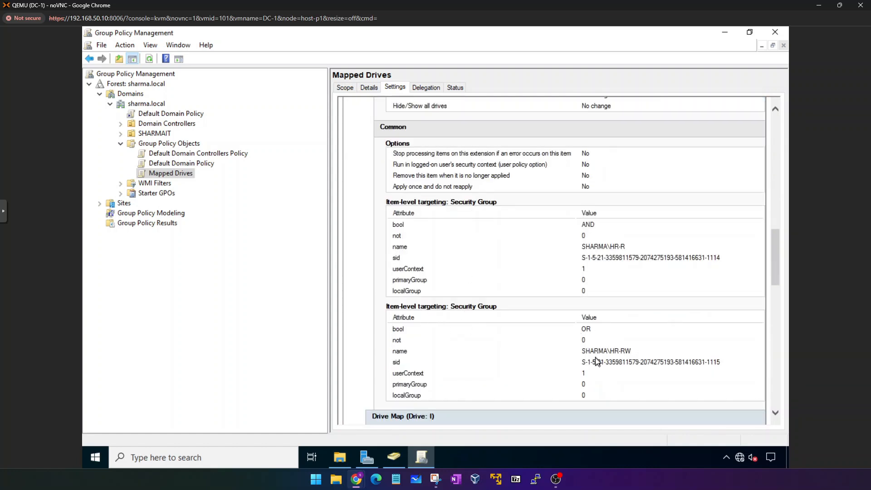
{"action": "scroll", "coordinate": [598, 356], "scroll_direction": "down", "scroll_amount": 2}
{"action": "scroll", "coordinate": [598, 356], "scroll_direction": "down", "scroll_amount": 2}
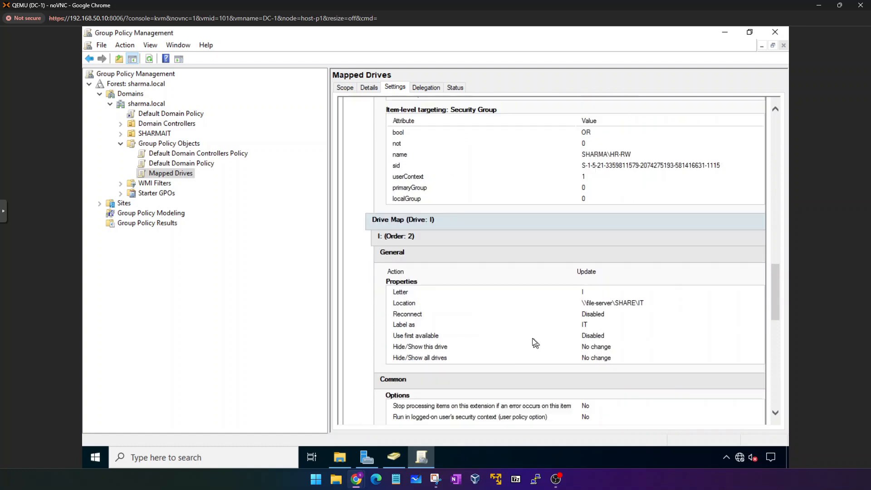
{"action": "scroll", "coordinate": [531, 337], "scroll_direction": "up", "scroll_amount": 15}
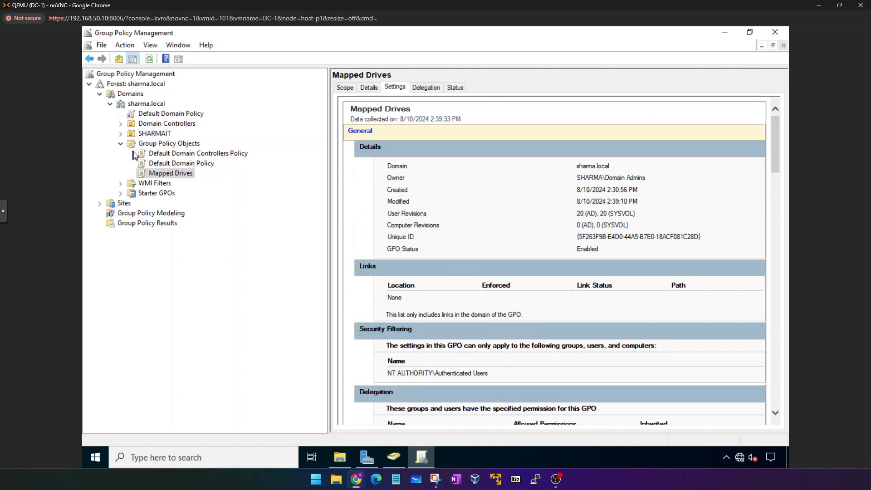
Collapse the GPO list, then browse SHARMAIT > PUNJAB in Active Directory Users and Computers.
{"action": "left_click", "coordinate": [119, 141]}
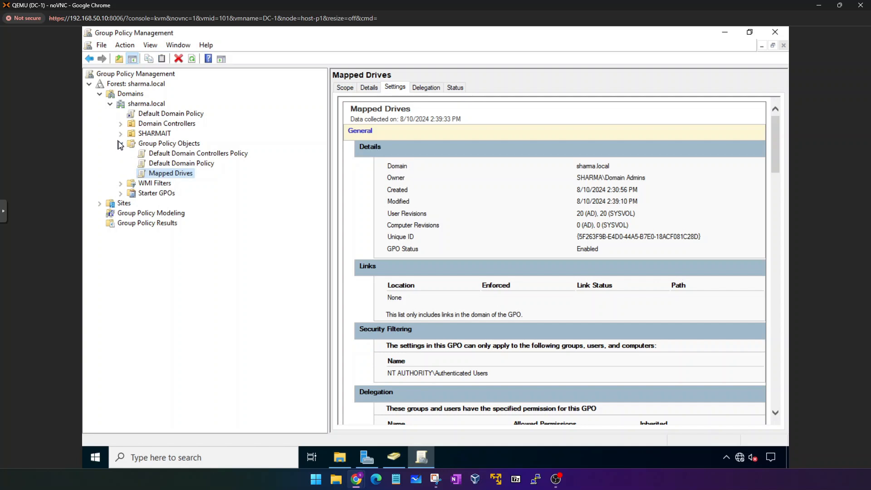
{"action": "left_click", "coordinate": [121, 143]}
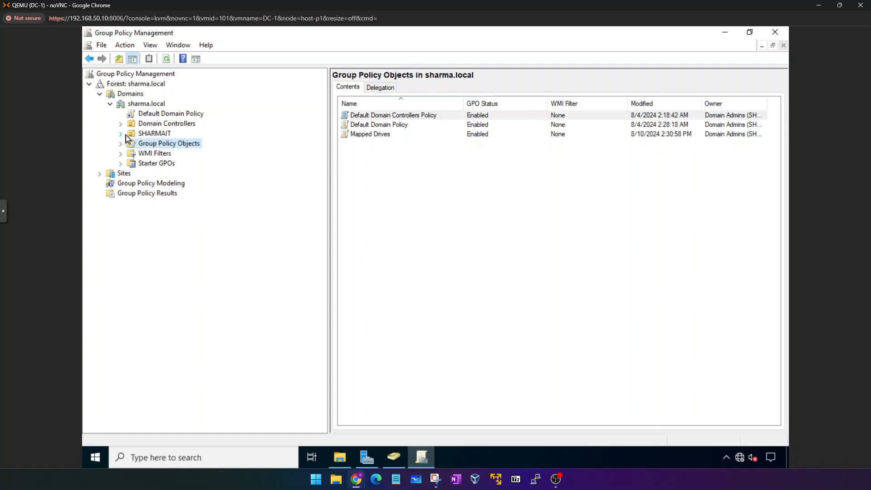
{"action": "left_click", "coordinate": [394, 457]}
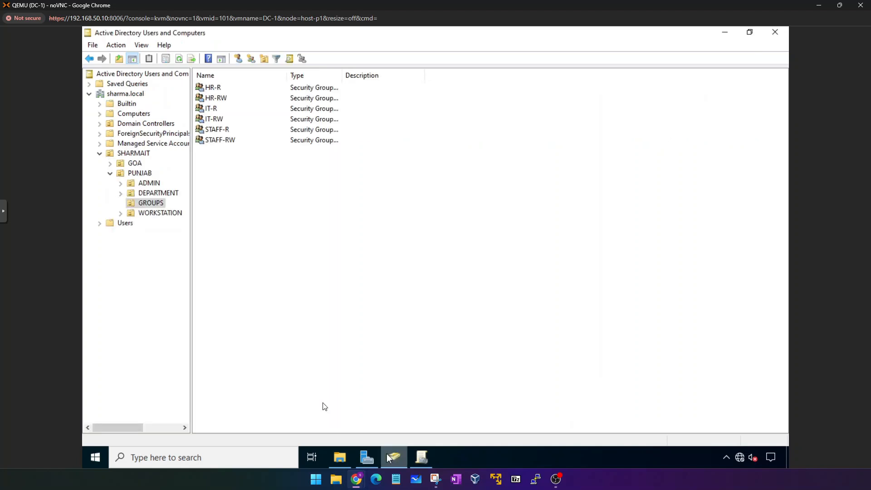
{"action": "left_click", "coordinate": [122, 165]}
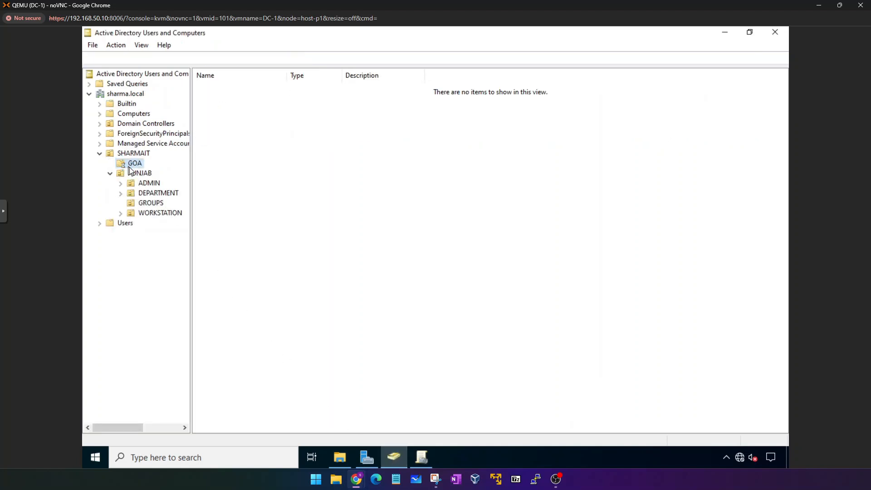
{"action": "left_click", "coordinate": [150, 155]}
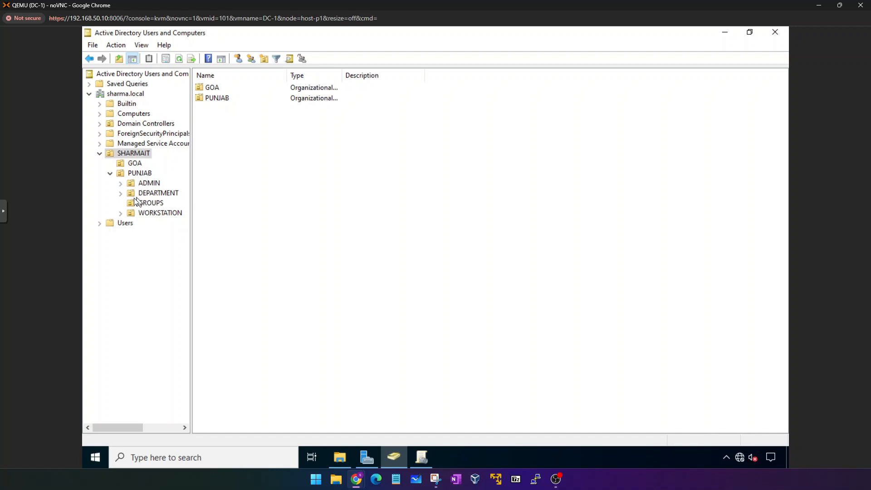
{"action": "left_click", "coordinate": [136, 174]}
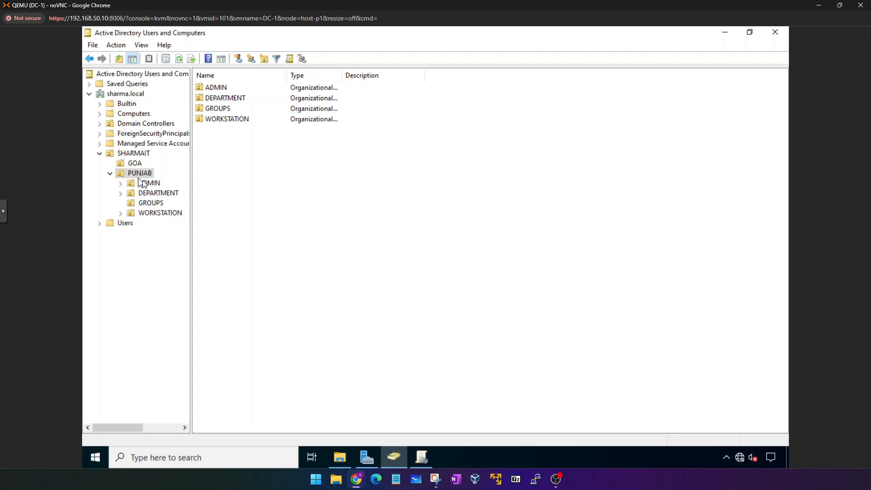
Back in Group Policy Management, expand SHARMAIT and select the PUNJAB OU.
{"action": "left_click", "coordinate": [421, 456]}
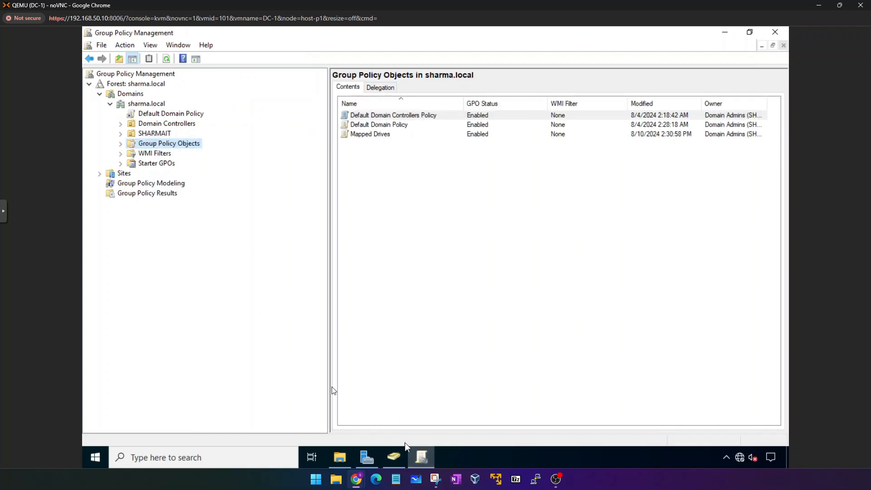
{"action": "left_click", "coordinate": [124, 142]}
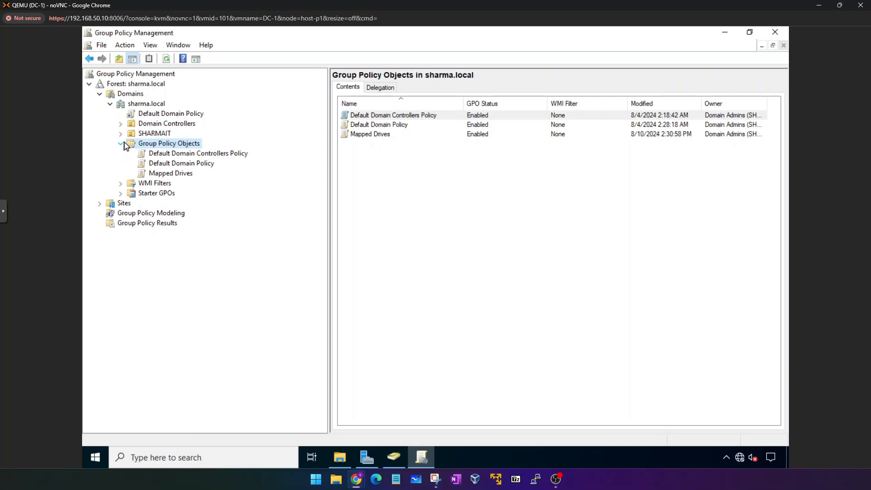
{"action": "left_click", "coordinate": [125, 143]}
{"action": "left_click", "coordinate": [122, 133]}
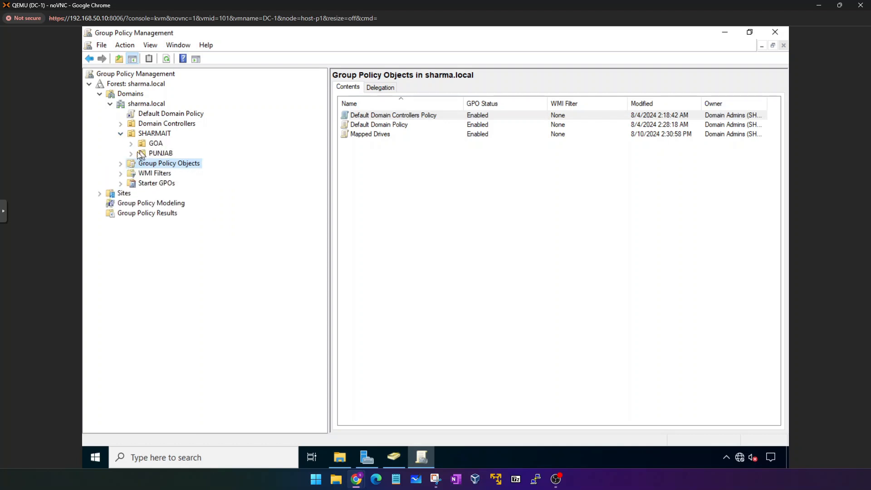
{"action": "left_click", "coordinate": [135, 153]}
Link the existing Mapped Drives GPO to PUNJAB, then close Group Policy Management.
{"action": "left_click", "coordinate": [163, 155]}
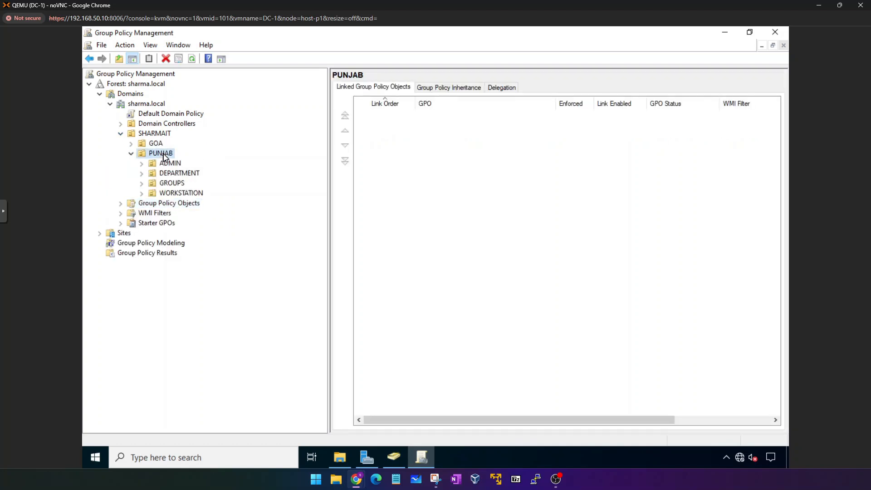
{"action": "right_click", "coordinate": [164, 156]}
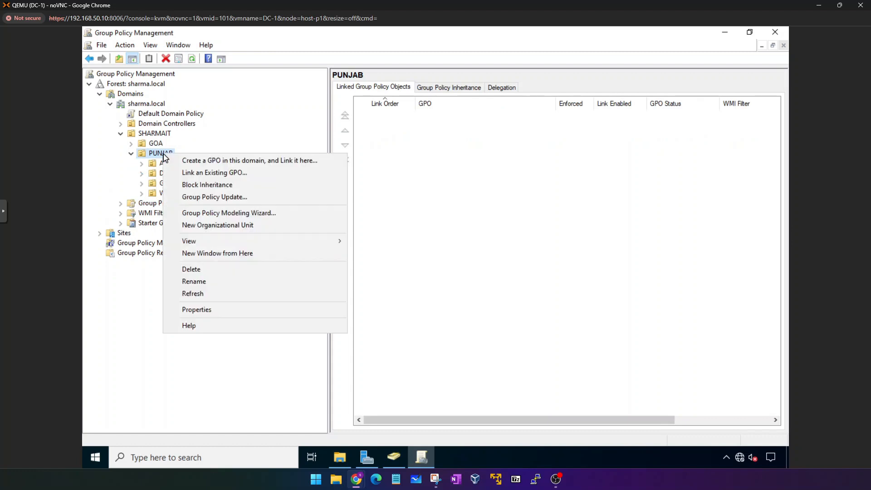
{"action": "left_click", "coordinate": [196, 173]}
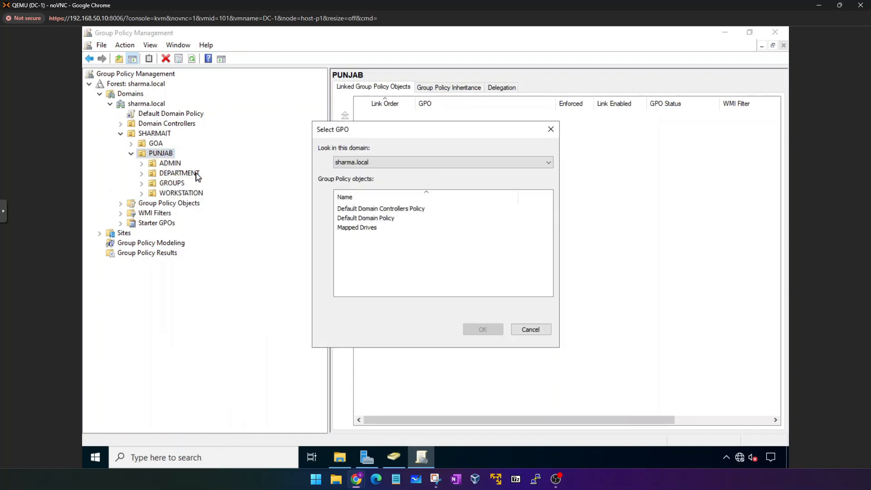
{"action": "left_click", "coordinate": [363, 228]}
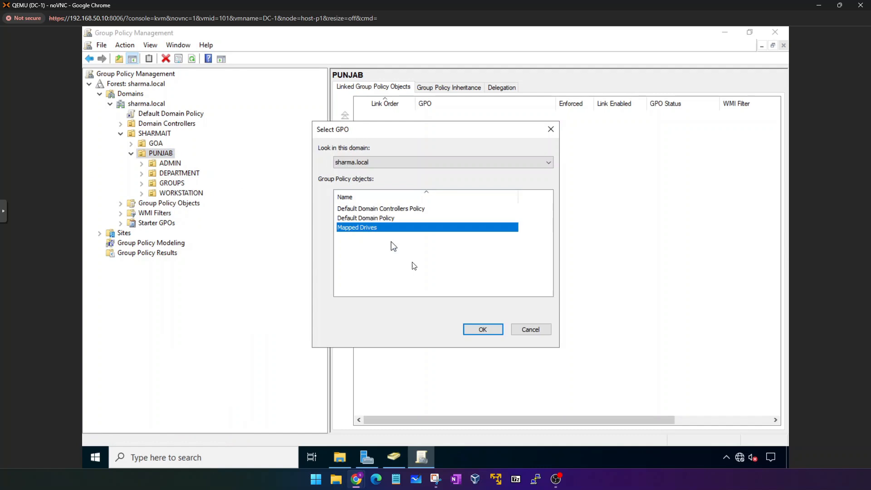
{"action": "left_click", "coordinate": [481, 329]}
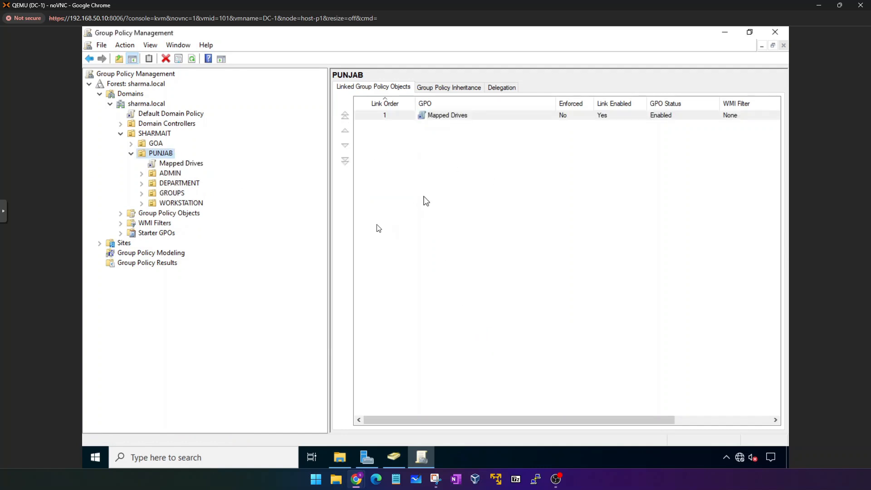
{"action": "left_click", "coordinate": [774, 35]}
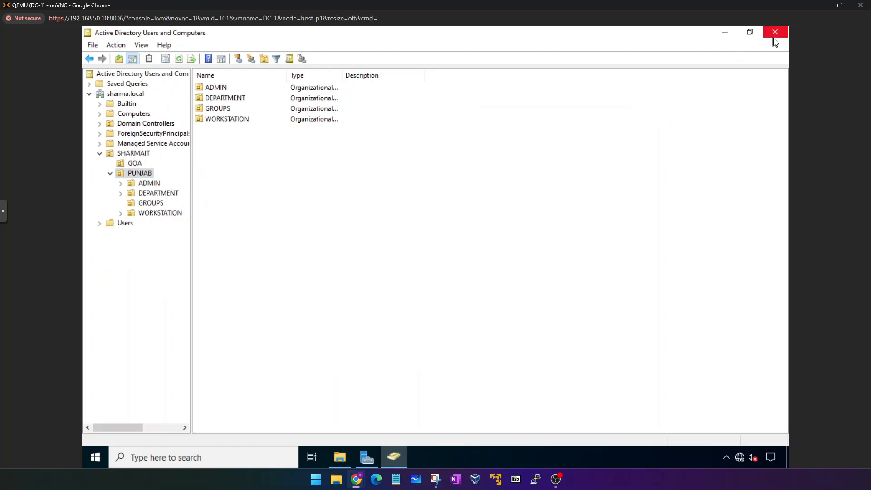
Relaunch Active Directory Users and Computers from the administrative tools.
{"action": "left_click", "coordinate": [774, 37]}
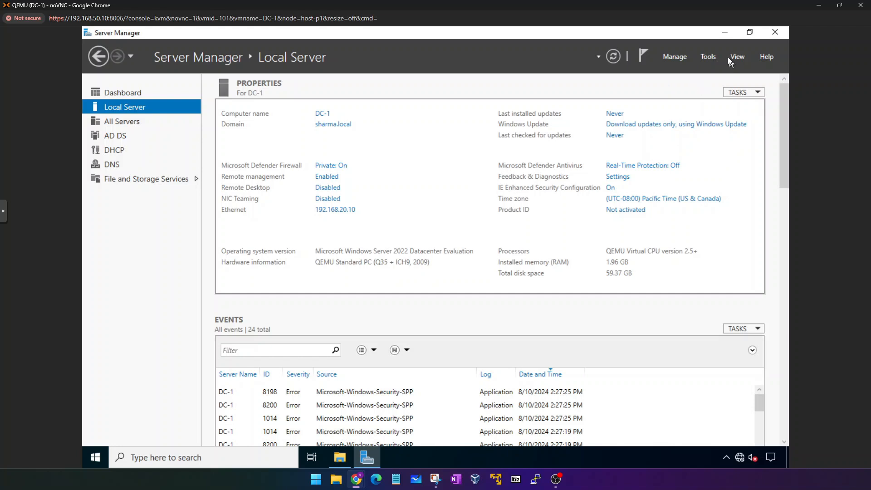
{"action": "left_click", "coordinate": [708, 56]}
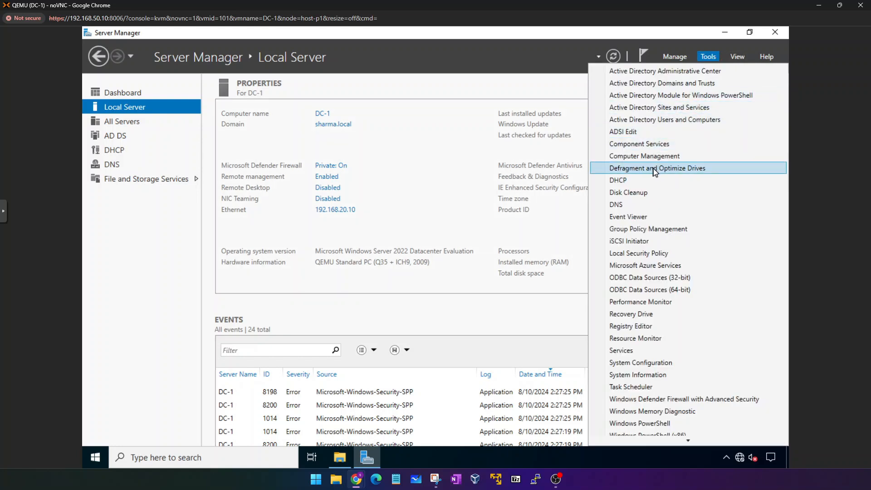
{"action": "left_click", "coordinate": [663, 120]}
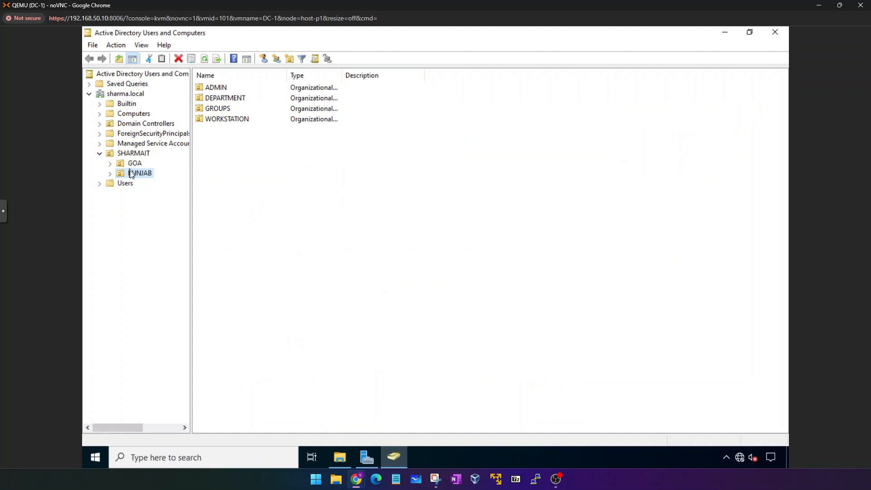
Navigate to PUNJAB > DEPARTMENT > HR and bring up the new-object menu in its empty pane.
{"action": "double_click", "coordinate": [129, 177]}
{"action": "left_click", "coordinate": [130, 199]}
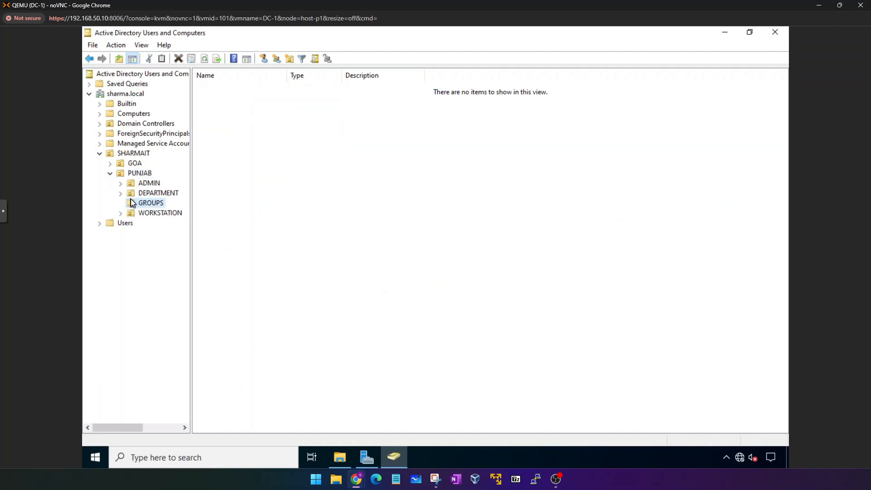
{"action": "double_click", "coordinate": [143, 193]}
{"action": "left_click", "coordinate": [153, 202]}
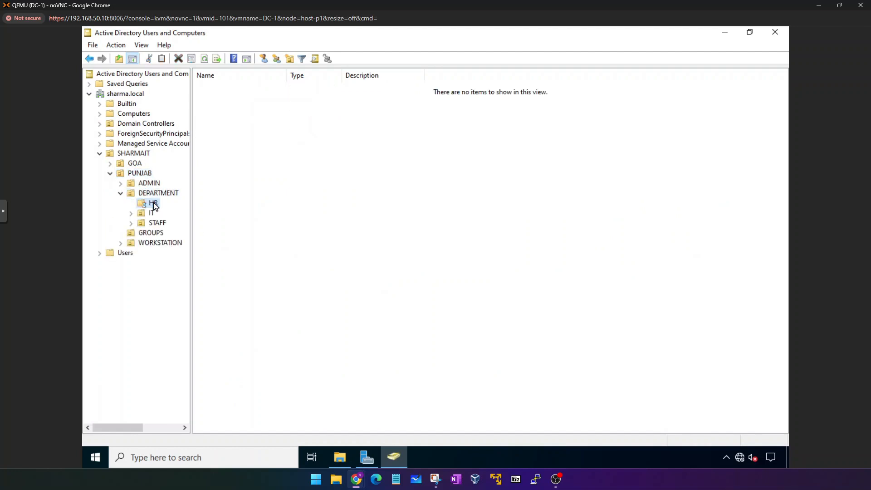
{"action": "right_click", "coordinate": [268, 131]}
Start a new user in HR with first name HR, last name READ and logon name hrread.
{"action": "mouse_move", "coordinate": [304, 177]}
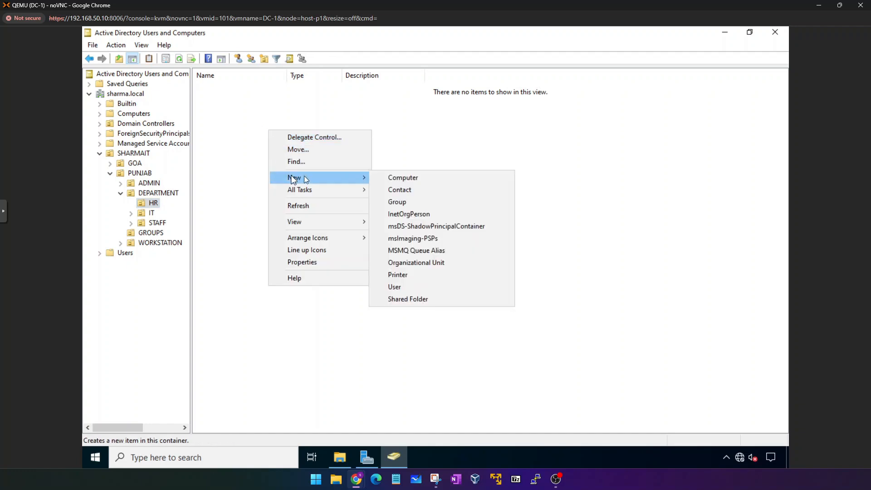
{"action": "left_click", "coordinate": [393, 286]}
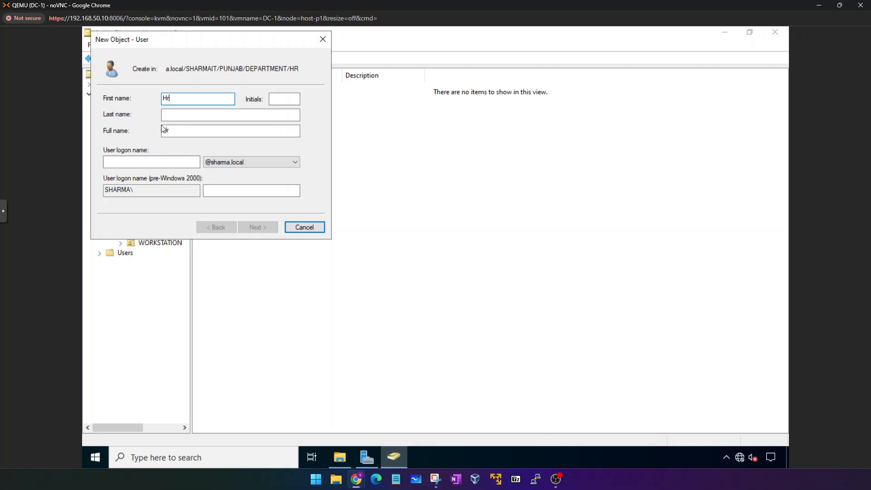
{"action": "key", "text": "Tab"}
{"action": "double_click", "coordinate": [214, 92]}
{"action": "type", "text": "HR"}
{"action": "left_click", "coordinate": [190, 115]}
{"action": "left_click", "coordinate": [190, 115]}
{"action": "type", "text": "READ"}
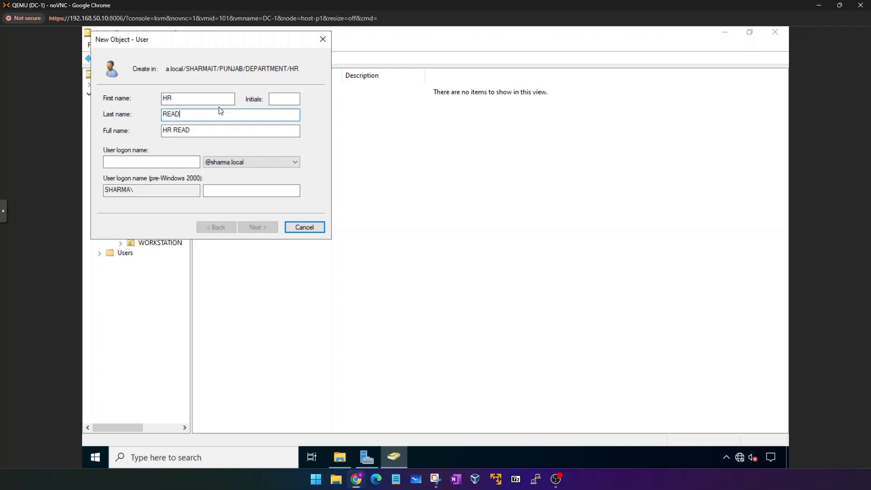
{"action": "left_click", "coordinate": [159, 162]}
{"action": "type", "text": "hrread"}
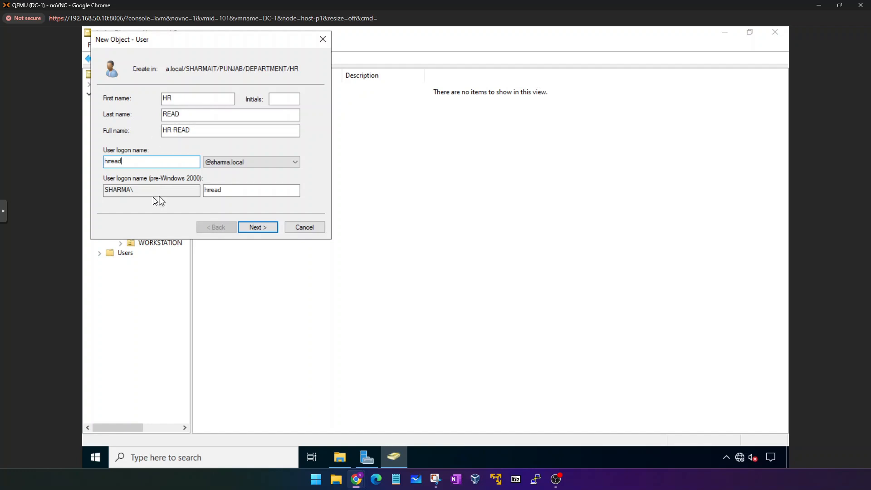
Set the account password without a forced change at next logon, with Password never expires ticked.
{"action": "left_click", "coordinate": [254, 227]}
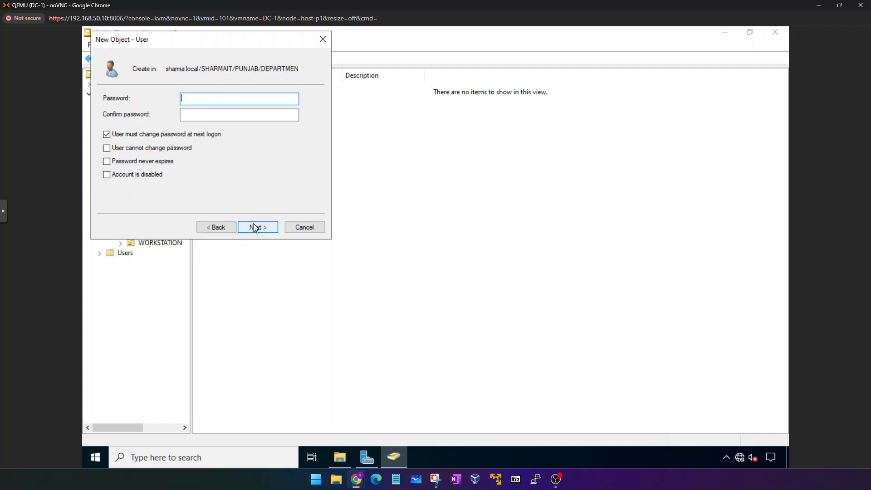
{"action": "left_click", "coordinate": [138, 133]}
{"action": "left_click", "coordinate": [127, 161]}
{"action": "left_click", "coordinate": [190, 104]}
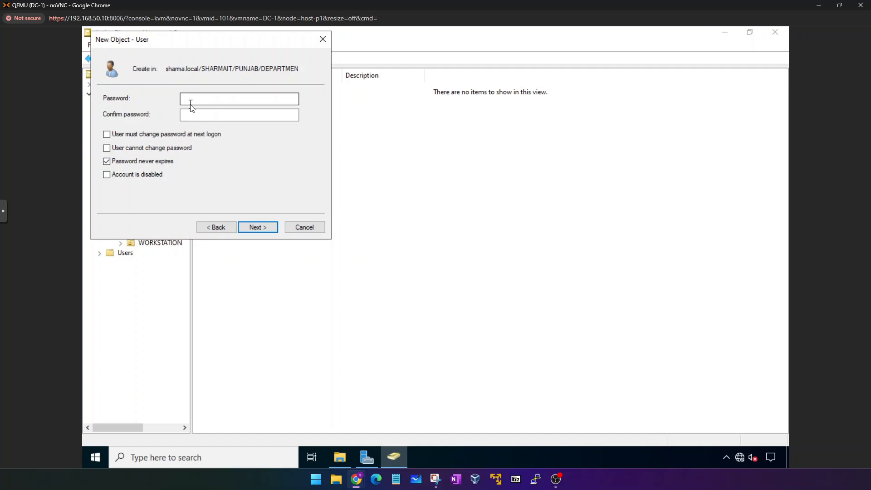
{"action": "left_click", "coordinate": [190, 104]}
{"action": "type", "text": "••••••••••••"}
{"action": "key", "text": "Tab"}
{"action": "left_click", "coordinate": [275, 226]}
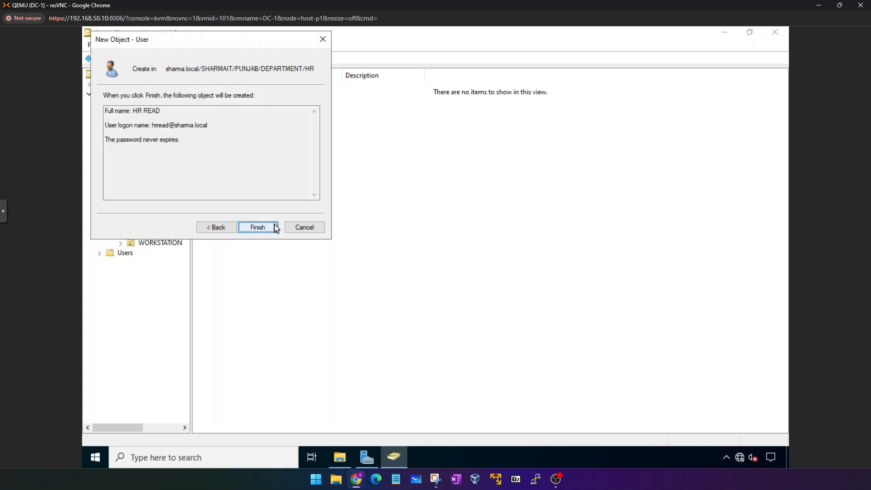
Finish creating HR READ and view its Member Of groups.
{"action": "left_click", "coordinate": [276, 227]}
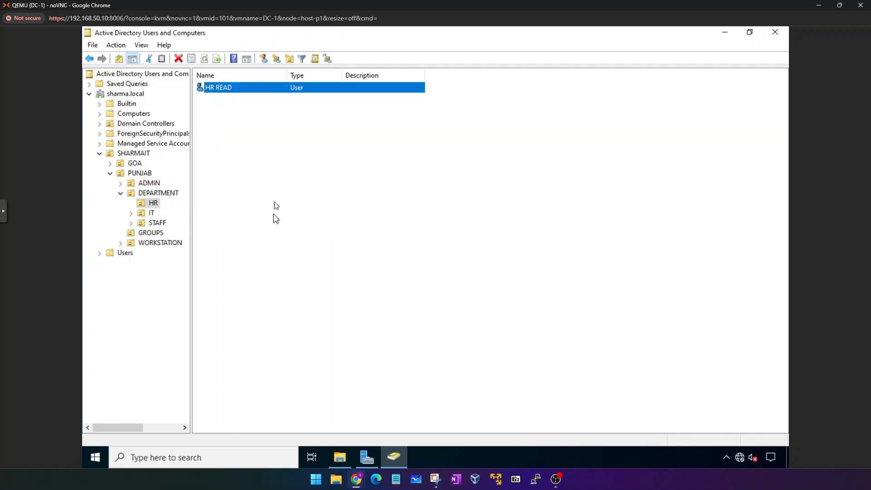
{"action": "double_click", "coordinate": [236, 92]}
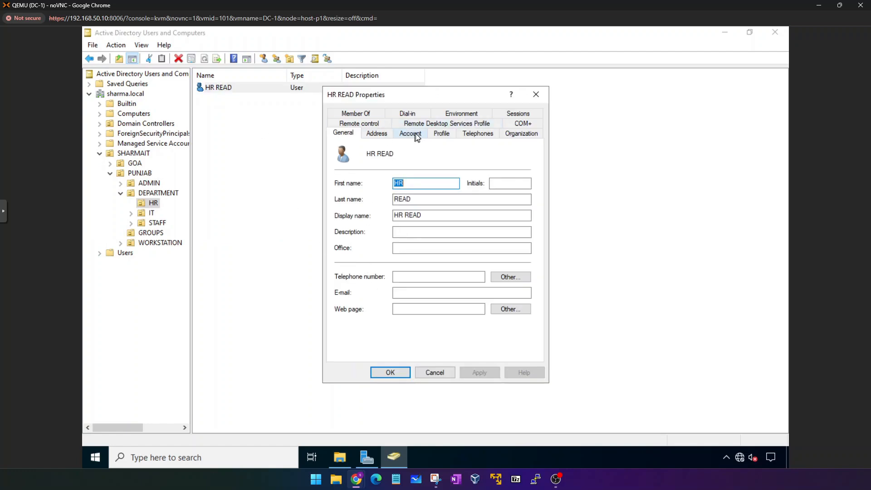
{"action": "left_click", "coordinate": [367, 113]}
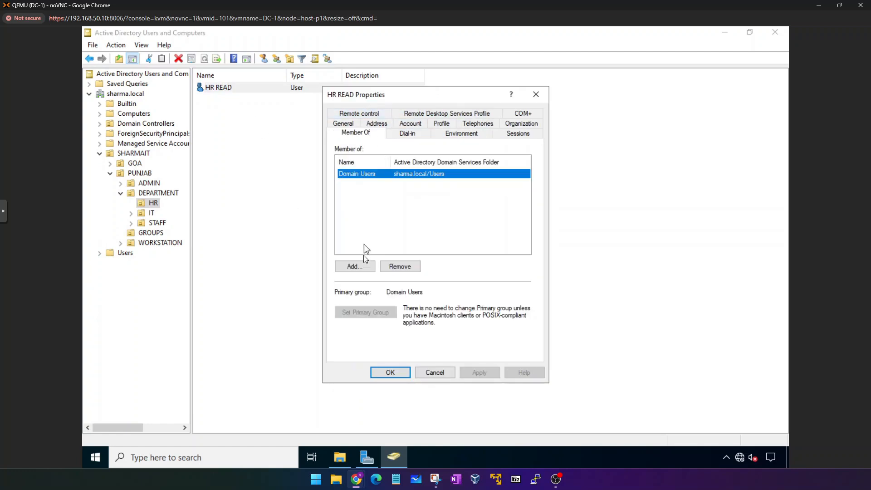
Add HR READ to the HR-R group via a name check on 'hr-r' and apply the change.
{"action": "left_click", "coordinate": [355, 267]}
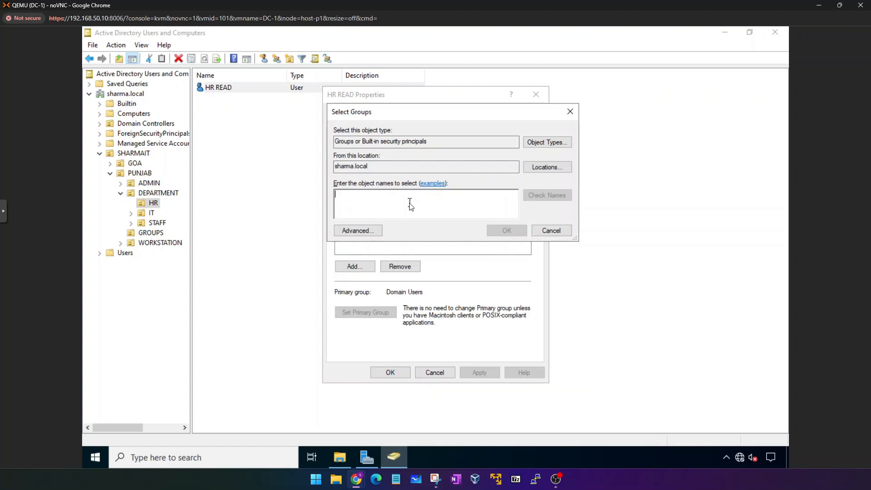
{"action": "type", "text": "hr"}
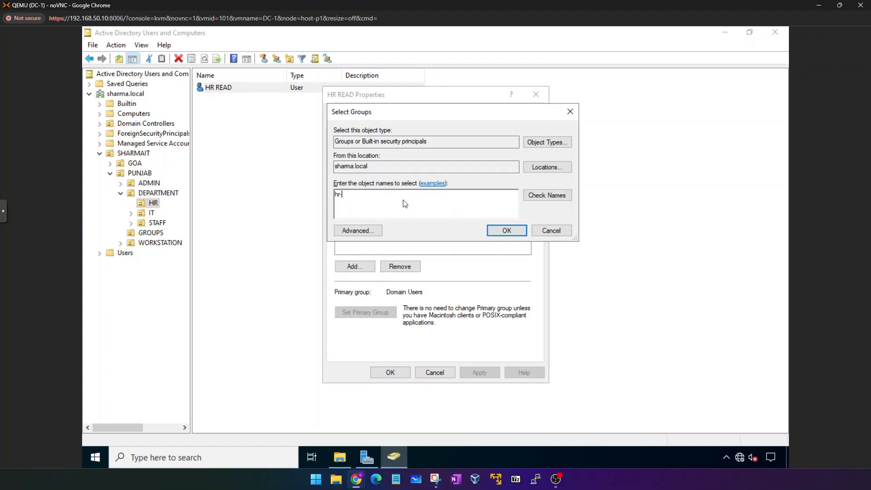
{"action": "type", "text": "-r"}
{"action": "left_click", "coordinate": [547, 195]}
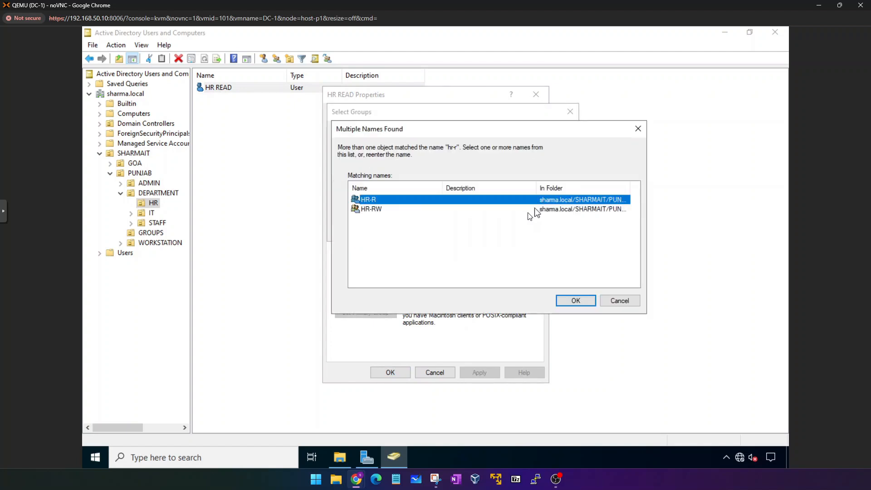
{"action": "double_click", "coordinate": [377, 202]}
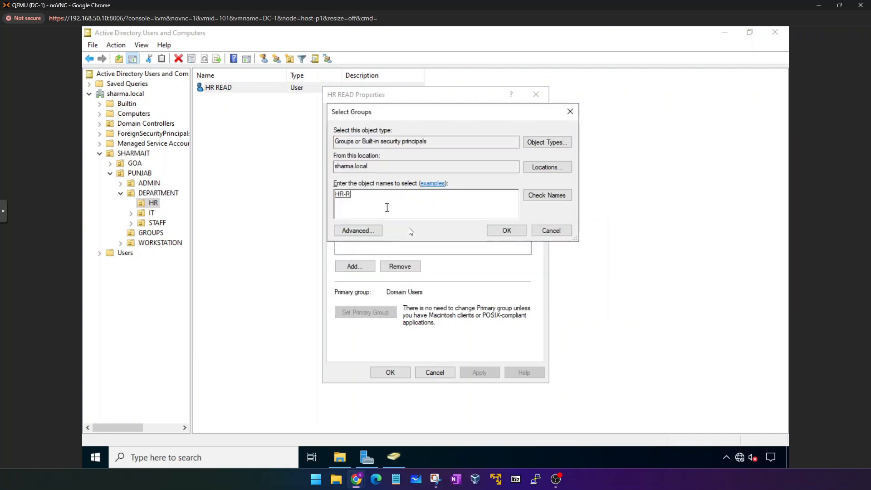
{"action": "left_click", "coordinate": [511, 228]}
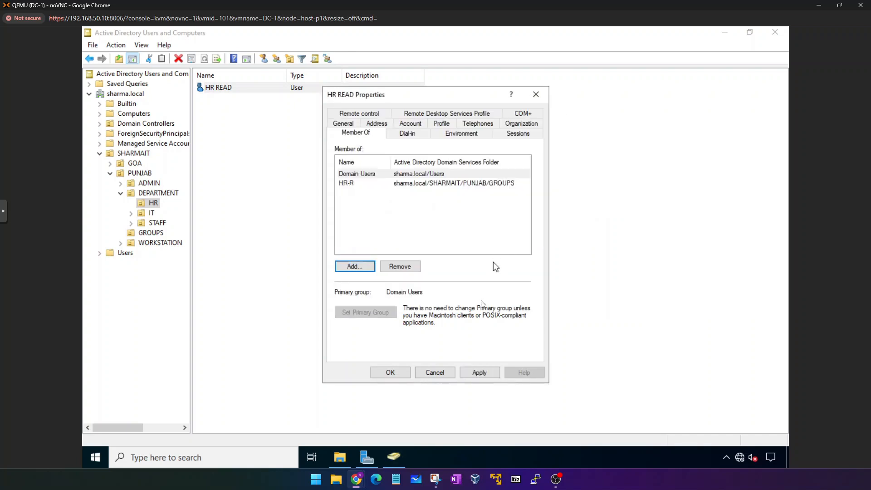
{"action": "left_click", "coordinate": [475, 370]}
{"action": "left_click", "coordinate": [401, 371]}
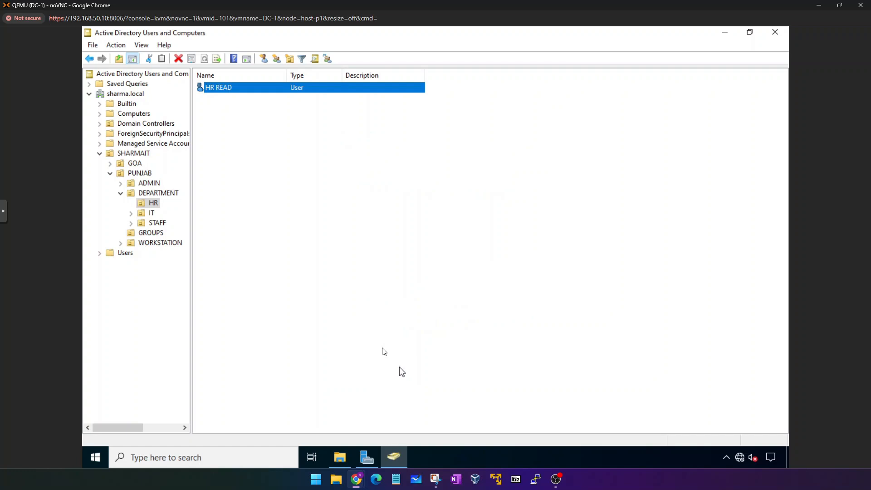
{"action": "left_click", "coordinate": [252, 127]}
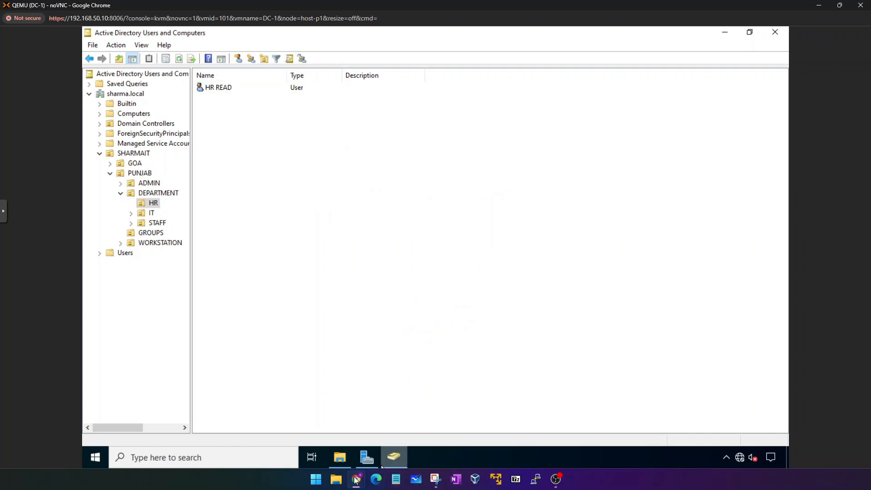
Open the Client-1 (VM 104) noVNC console maximized and in full screen.
{"action": "mouse_move", "coordinate": [356, 479]}
{"action": "left_click", "coordinate": [337, 433]}
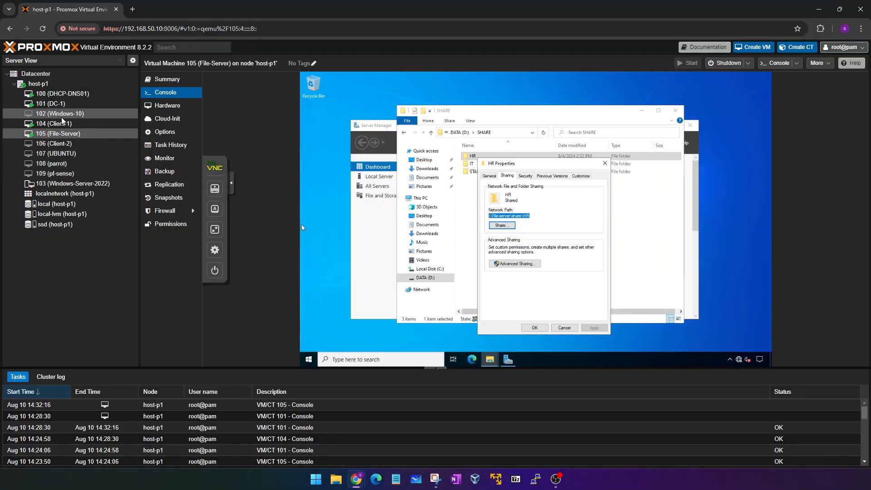
{"action": "left_click", "coordinate": [58, 125]}
{"action": "double_click", "coordinate": [56, 126]}
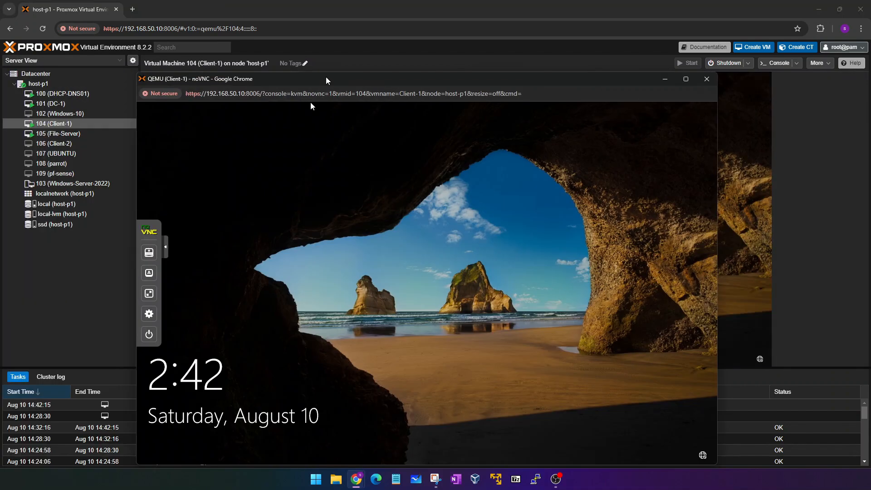
{"action": "double_click", "coordinate": [311, 79]}
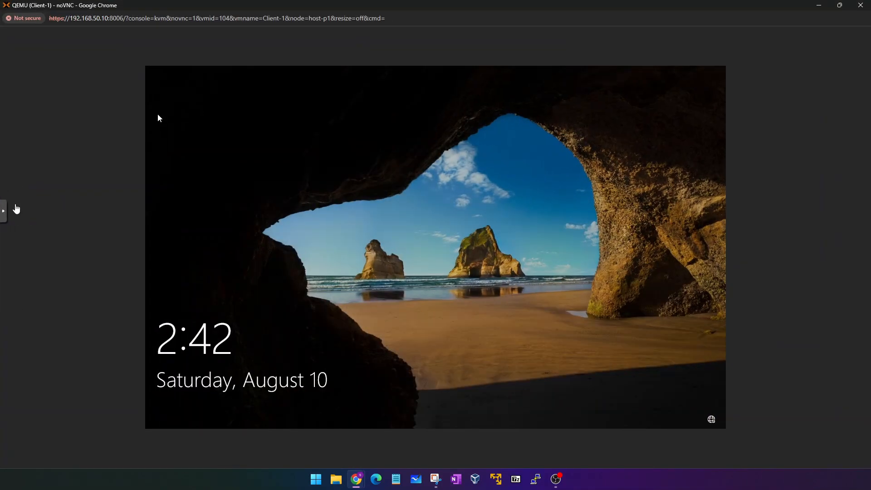
{"action": "left_click", "coordinate": [4, 211]}
{"action": "left_click", "coordinate": [13, 256]}
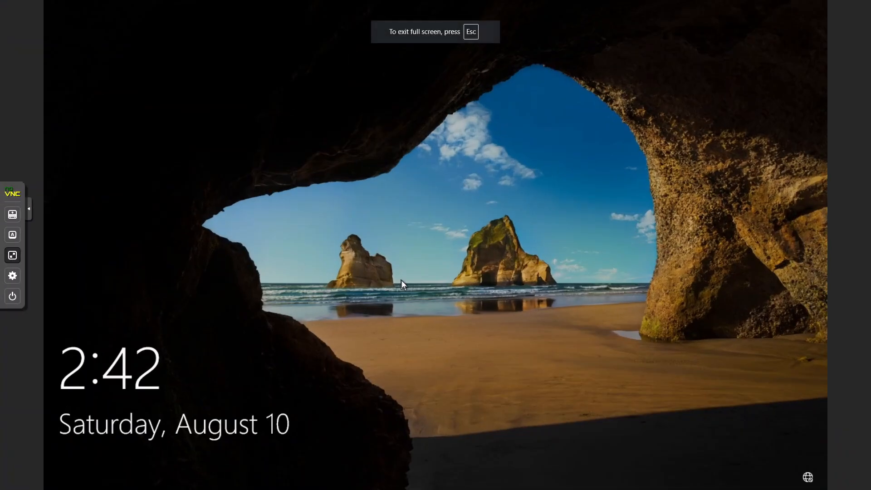
Try signing in as Other user hrread with its password, then dismiss the domain-unavailable error.
{"action": "left_click", "coordinate": [243, 290]}
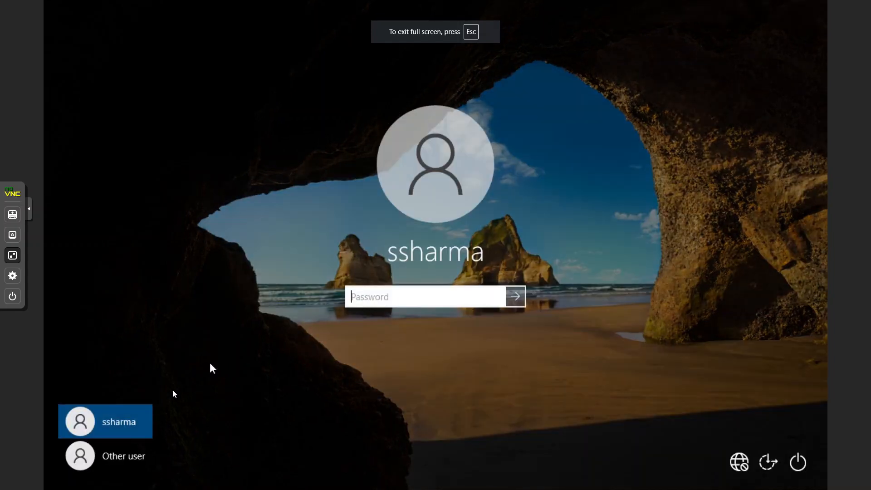
{"action": "left_click", "coordinate": [128, 450]}
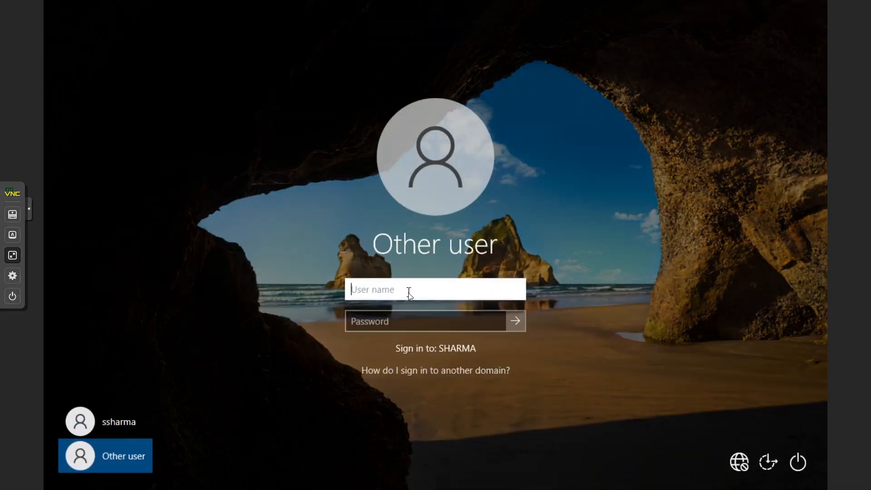
{"action": "type", "text": "hrread"}
{"action": "key", "text": "Tab"}
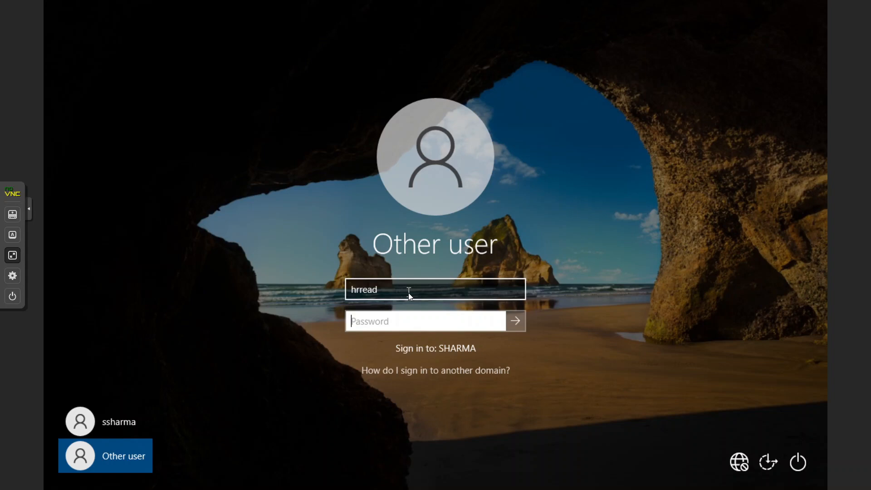
{"action": "type", "text": "••••••••••••"}
{"action": "key", "text": "Return"}
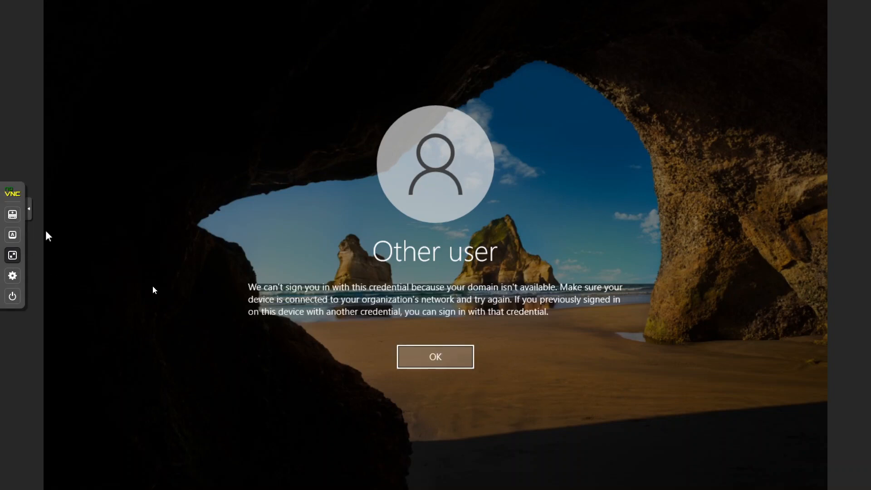
{"action": "left_click", "coordinate": [426, 352]}
{"action": "left_click", "coordinate": [10, 259]}
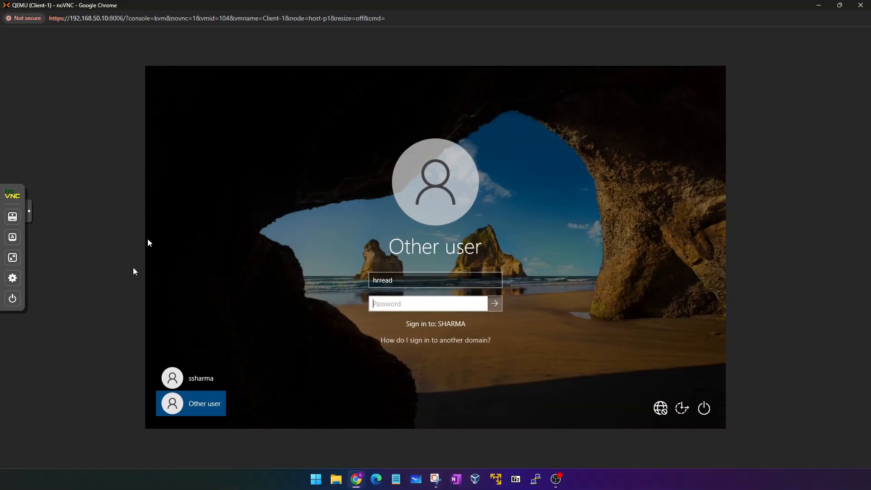
Remove Network Device net1 from Client-1's hardware, confirming with Yes, and open its Console tab.
{"action": "left_click", "coordinate": [819, 5]}
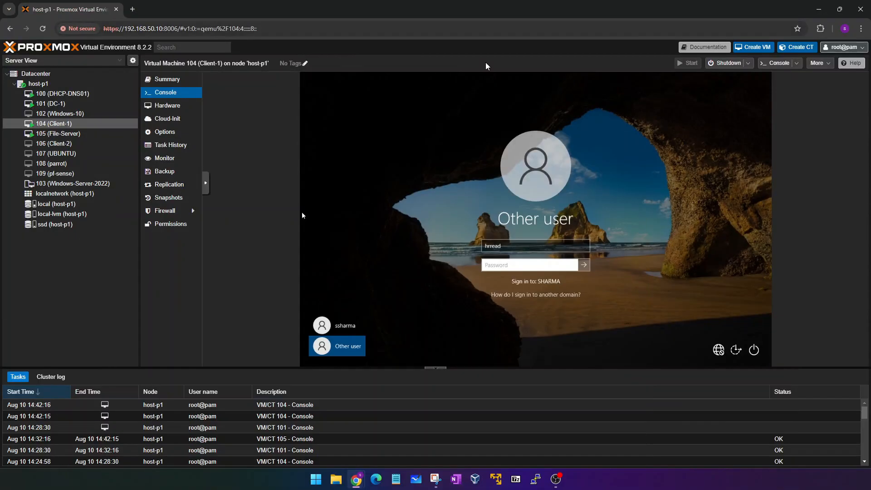
{"action": "left_click", "coordinate": [163, 107]}
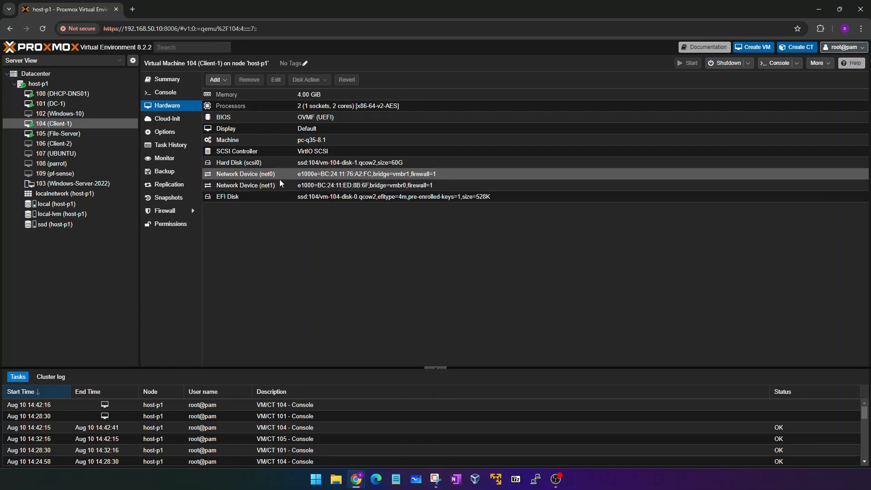
{"action": "left_click", "coordinate": [311, 185]}
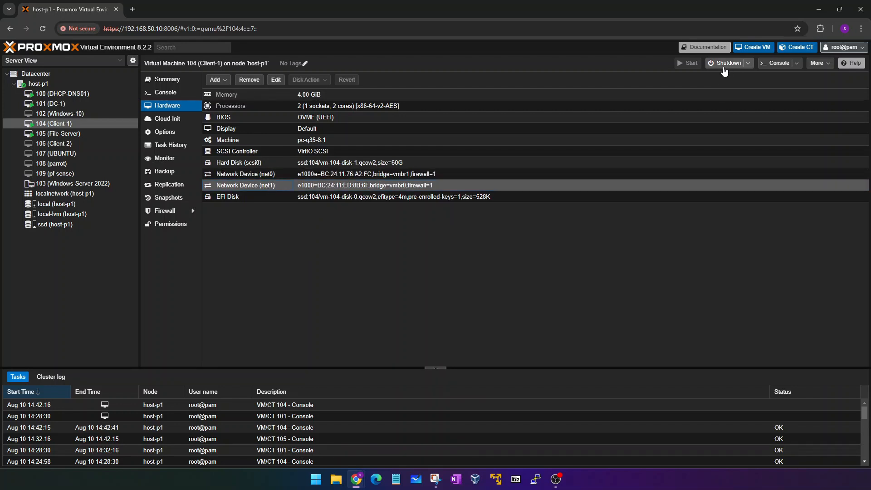
{"action": "left_click", "coordinate": [249, 79]}
{"action": "left_click", "coordinate": [423, 273]}
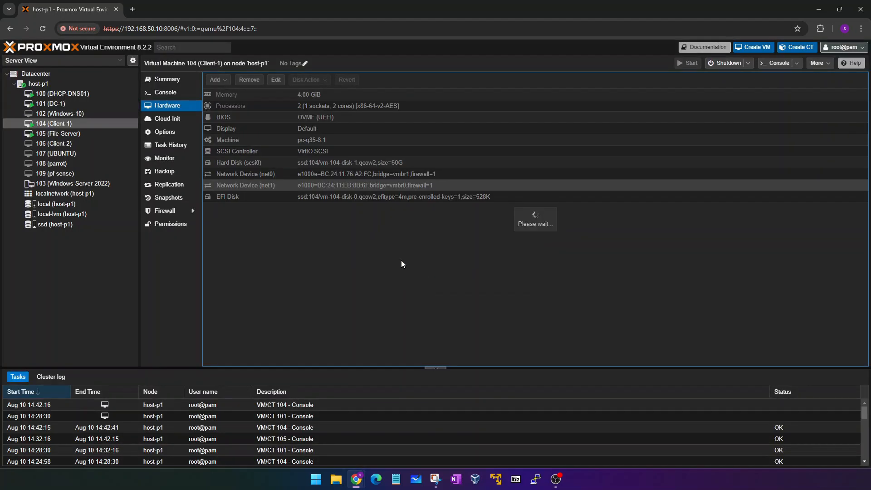
{"action": "left_click", "coordinate": [169, 93]}
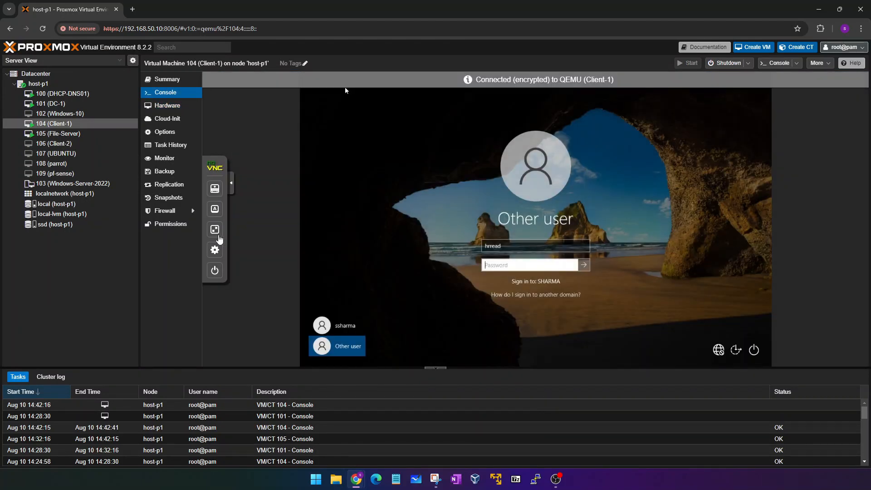
Pick the listed domain user tile and sign Client-1 in with its password.
{"action": "left_click", "coordinate": [217, 235]}
{"action": "key", "text": "Escape"}
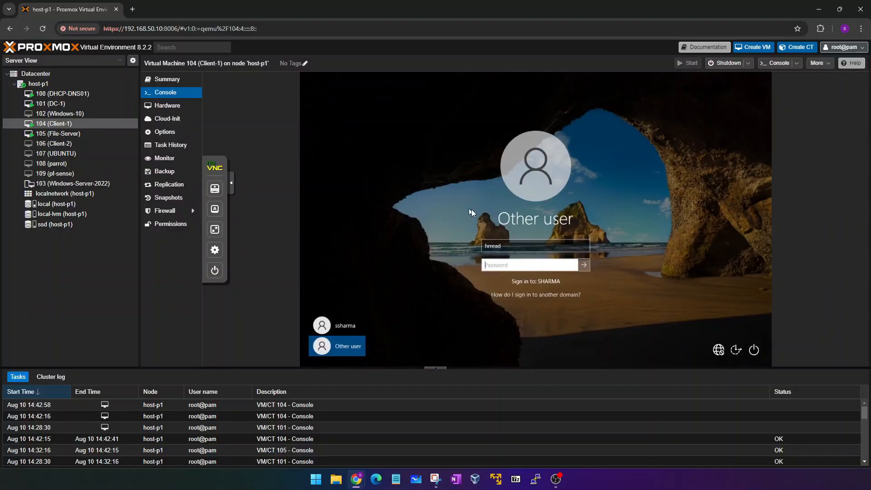
{"action": "left_click", "coordinate": [353, 318]}
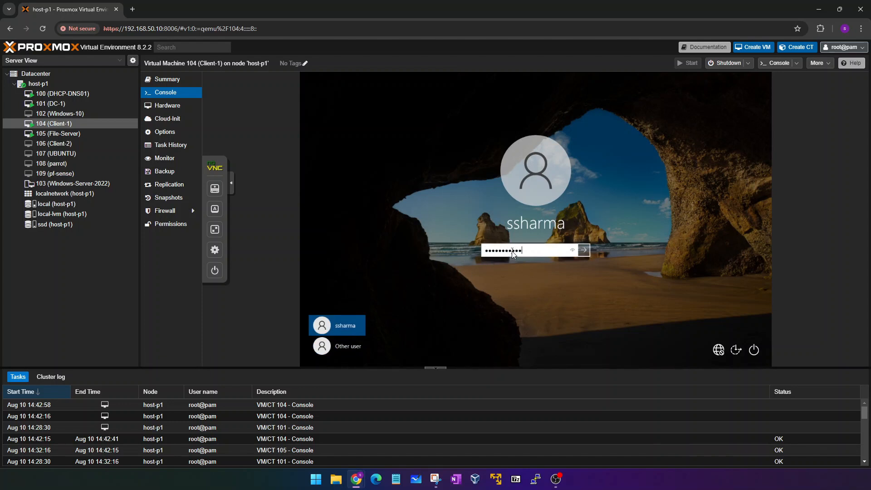
{"action": "key", "text": "Return"}
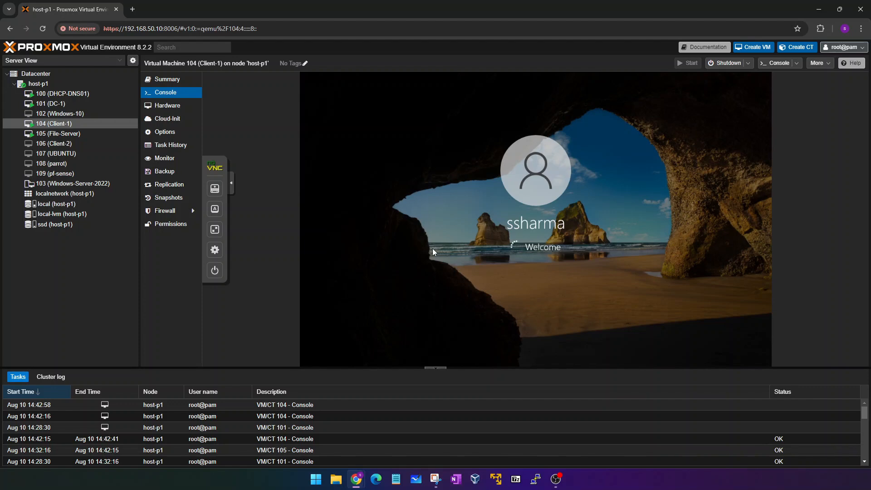
{"action": "left_click", "coordinate": [214, 229]}
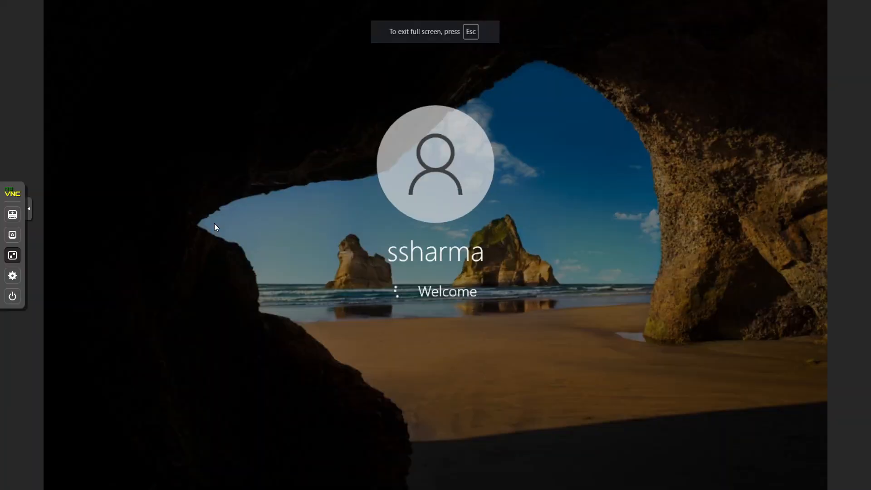
{"action": "key", "text": "Escape"}
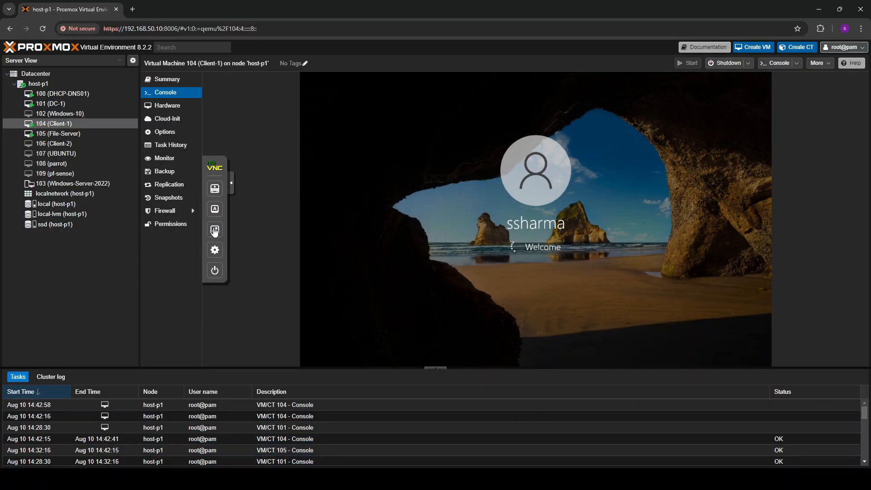
{"action": "left_click", "coordinate": [214, 229]}
{"action": "key", "text": "Escape"}
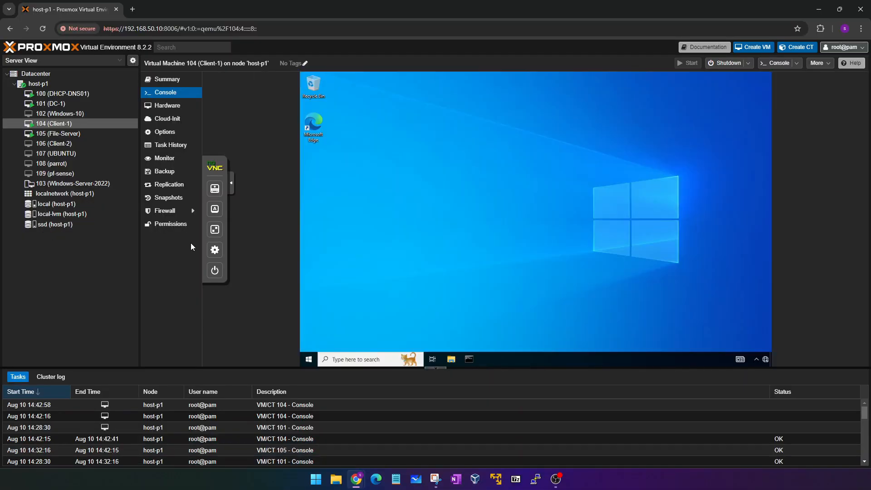
Search 'control' and go through Network and Sharing Center to the network adapters list.
{"action": "left_click", "coordinate": [363, 359]}
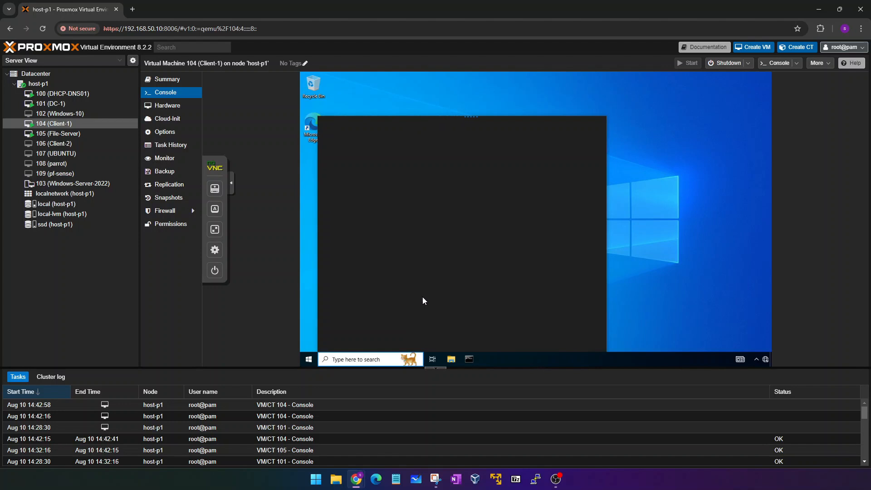
{"action": "type", "text": "control"}
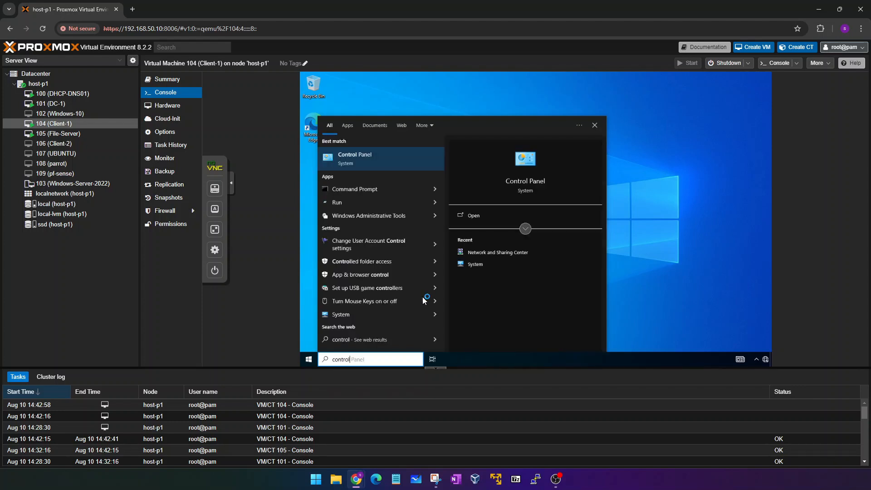
{"action": "key", "text": "Return"}
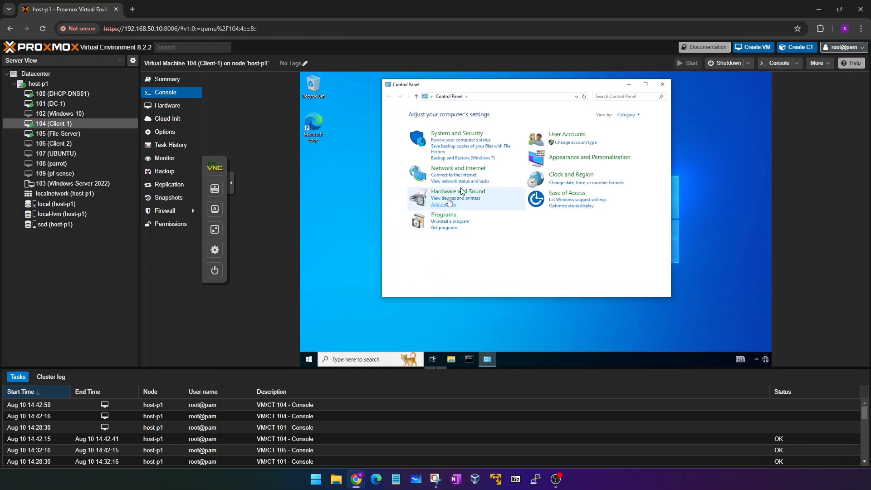
{"action": "left_click", "coordinate": [459, 165]}
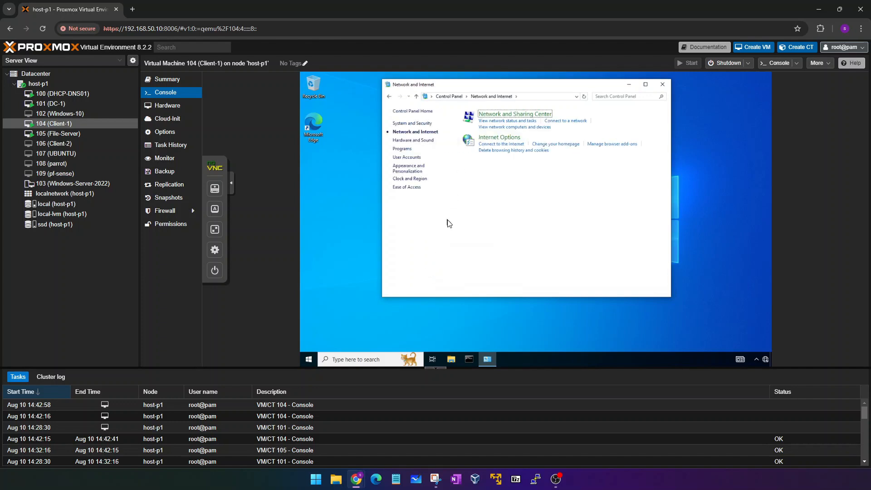
{"action": "left_click", "coordinate": [502, 114]}
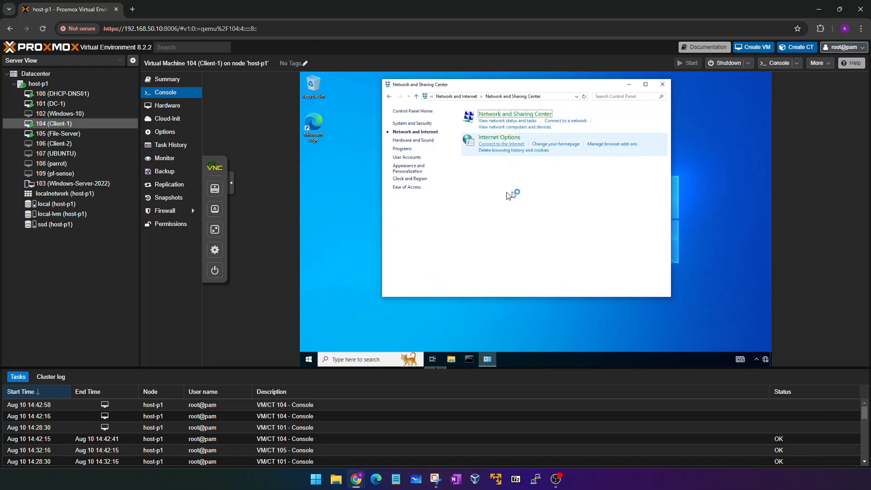
{"action": "left_click", "coordinate": [416, 126]}
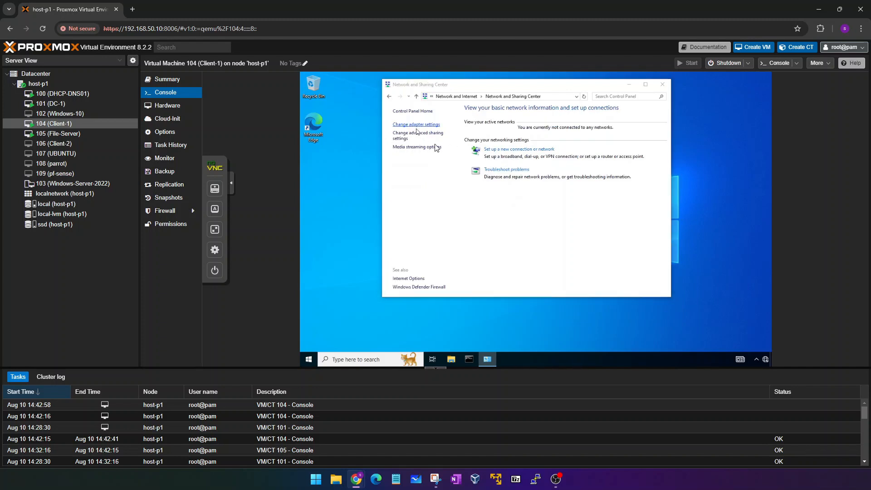
Enable the disabled Ethernet adapter and close the network windows.
{"action": "left_click", "coordinate": [429, 135]}
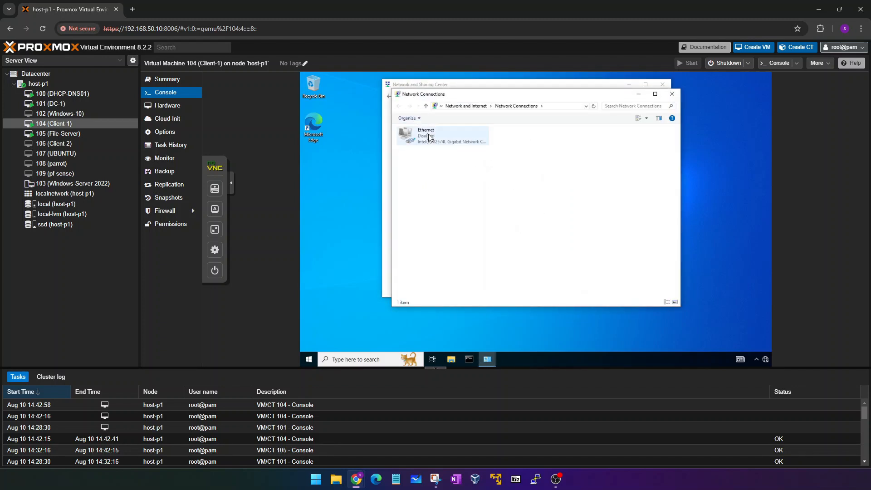
{"action": "right_click", "coordinate": [428, 133]}
{"action": "left_click", "coordinate": [444, 139]}
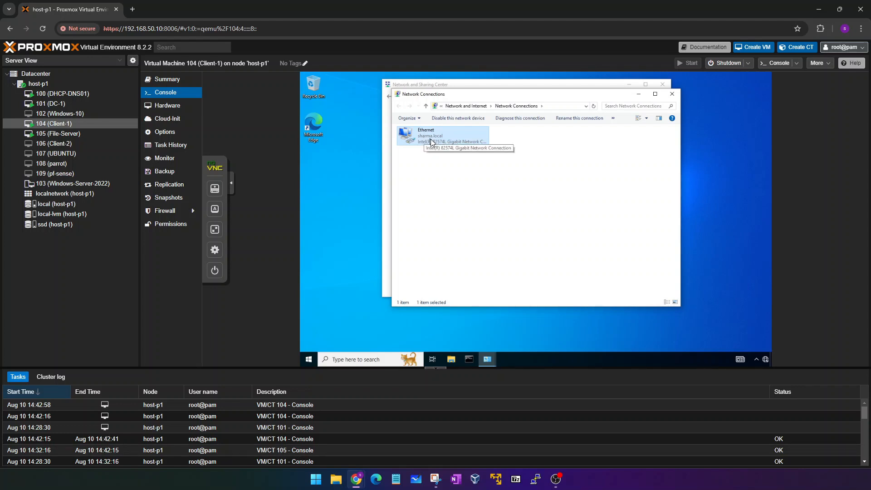
{"action": "left_click", "coordinate": [671, 94]}
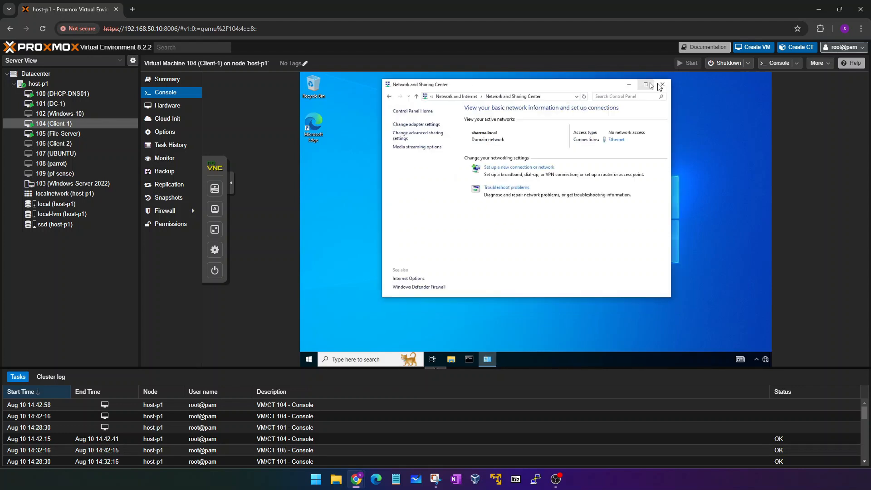
{"action": "left_click", "coordinate": [660, 85]}
Sign out of the current account on Client-1 from the Start menu.
{"action": "left_click", "coordinate": [308, 360]}
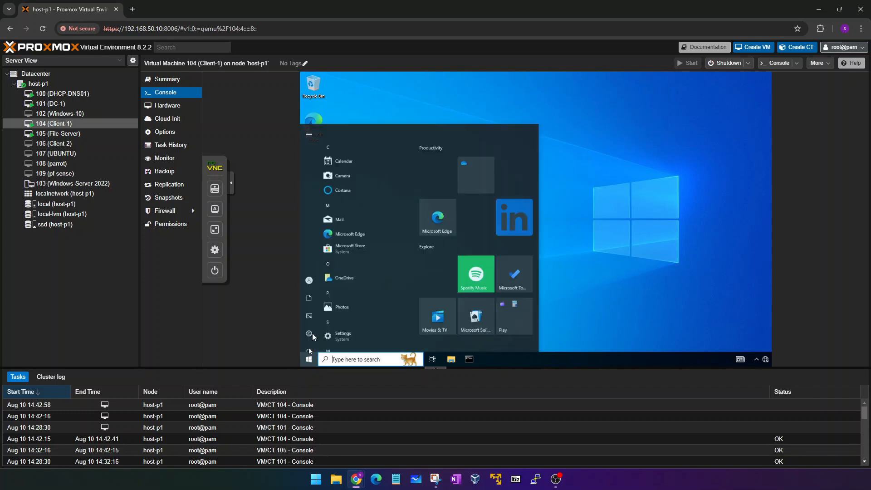
{"action": "left_click", "coordinate": [309, 272]}
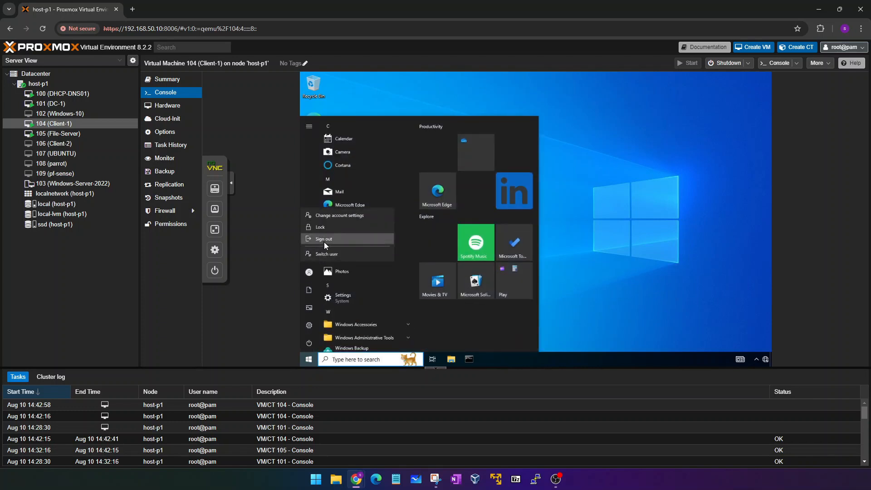
{"action": "left_click", "coordinate": [324, 241]}
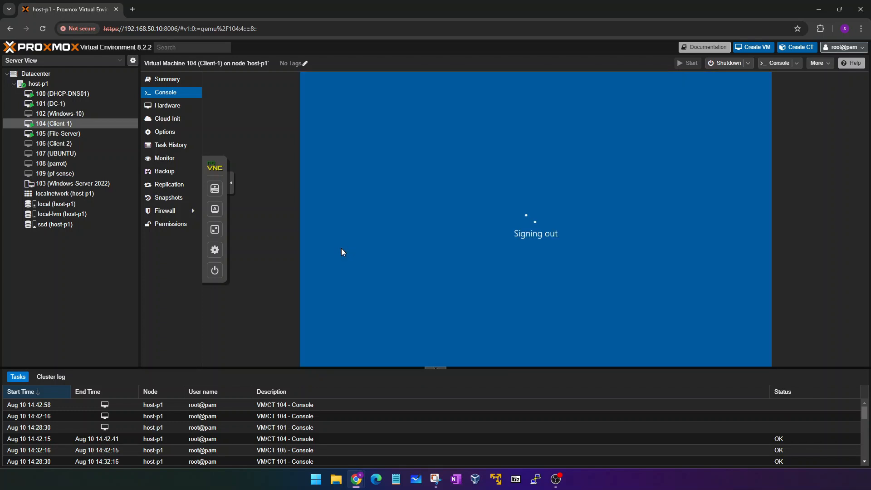
Open Client-1's console in its own maximized, full-screen window and reach the sign-in screen.
{"action": "double_click", "coordinate": [58, 124]}
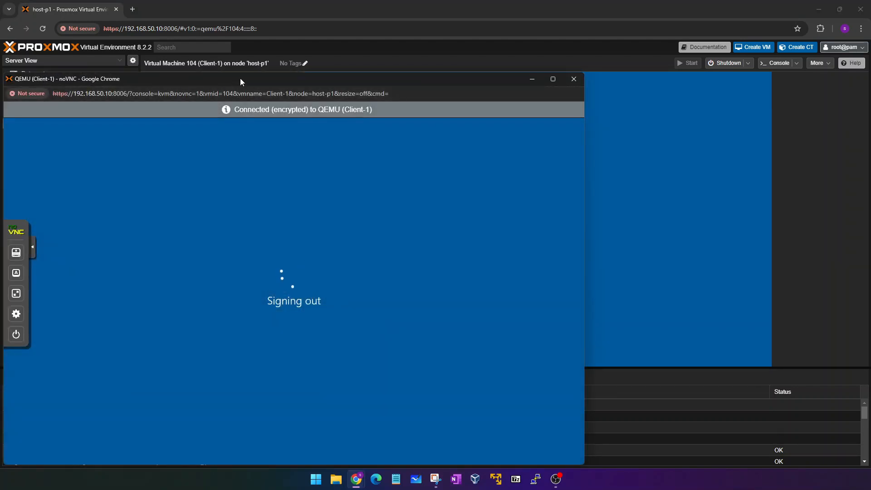
{"action": "left_click_drag", "start_coordinate": [240, 82], "coordinate": [426, 77]}
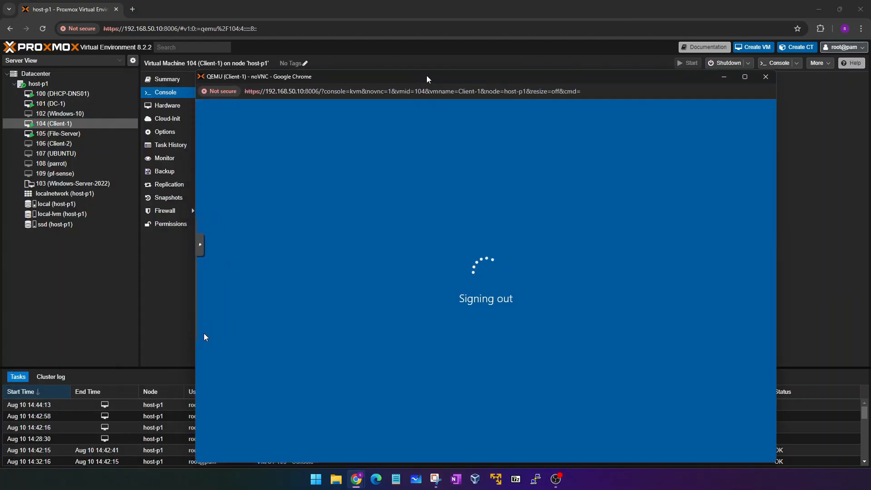
{"action": "double_click", "coordinate": [427, 77]}
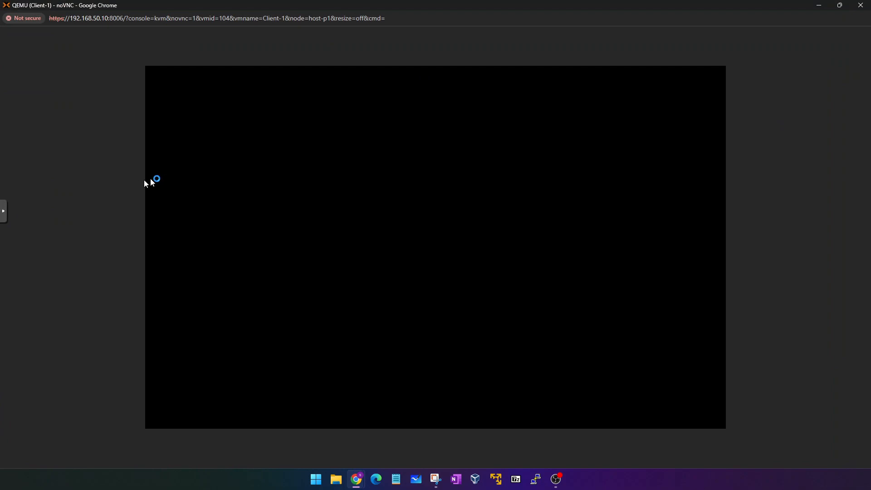
{"action": "left_click", "coordinate": [4, 212]}
{"action": "left_click", "coordinate": [12, 257]}
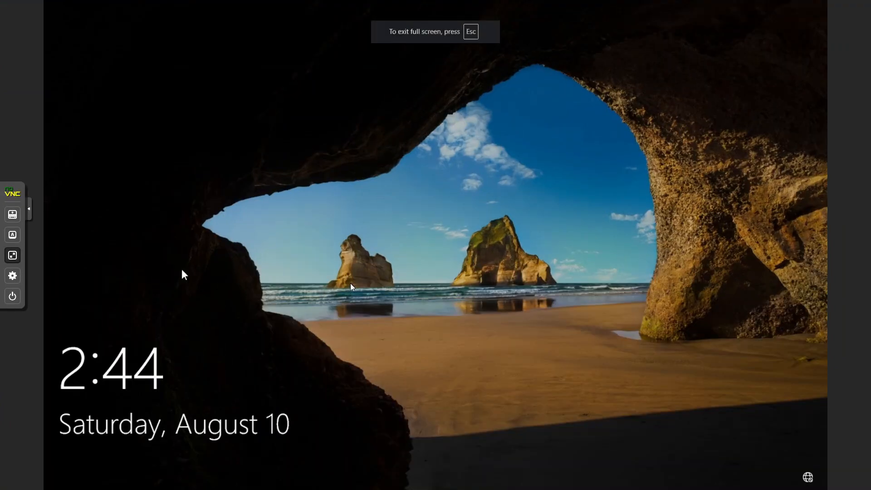
{"action": "left_click", "coordinate": [375, 288]}
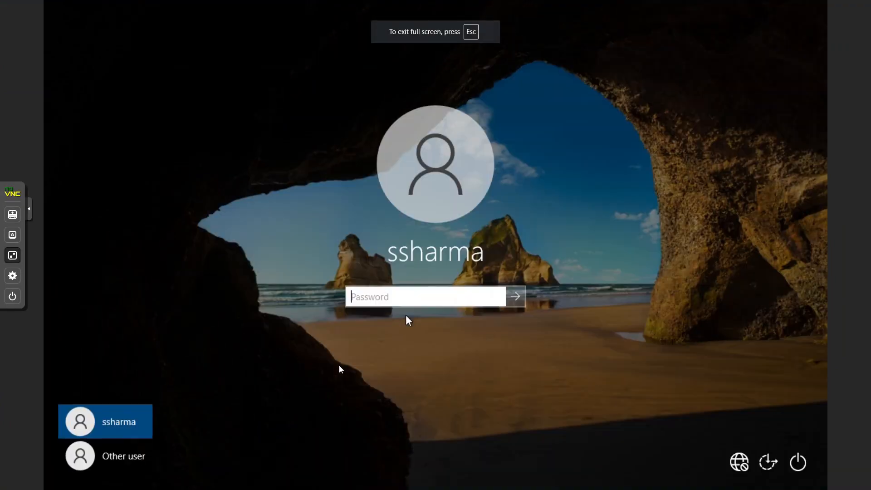
Sign in as Other user with the HR READ domain account's username and password.
{"action": "left_click", "coordinate": [140, 442]}
{"action": "type", "text": "hrread"}
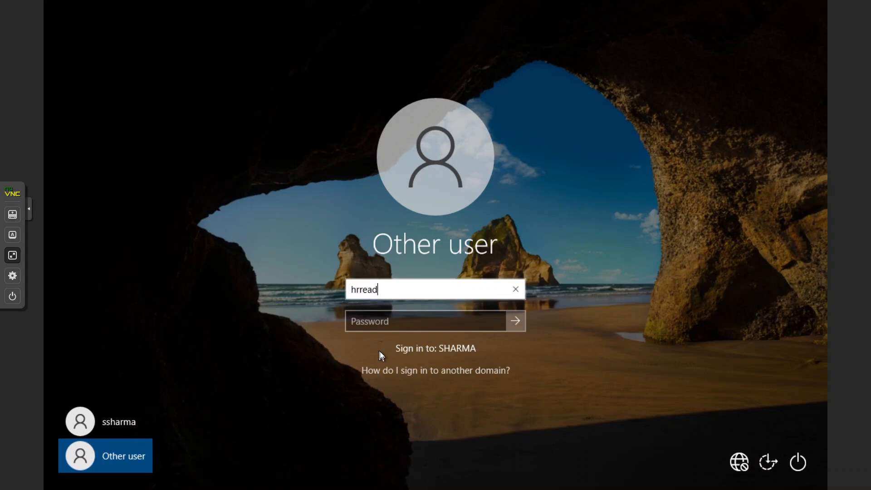
{"action": "key", "text": "Tab"}
{"action": "type", "text": "••••••••••"}
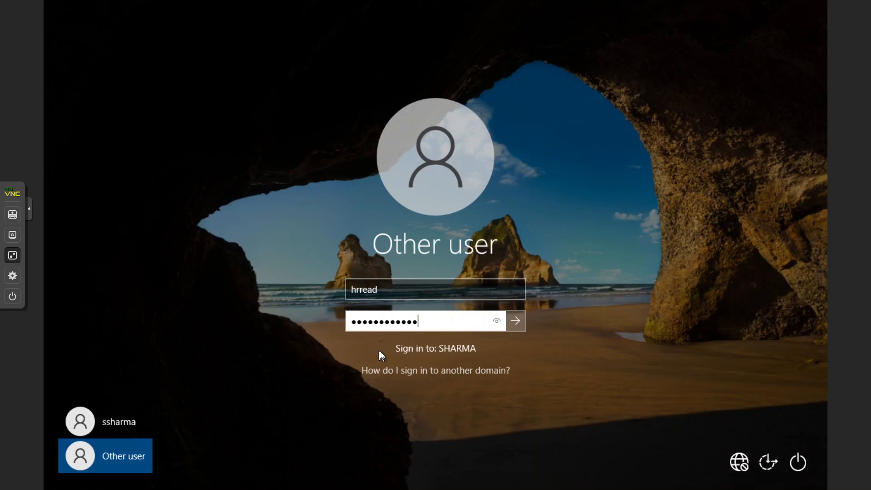
{"action": "key", "text": "Return"}
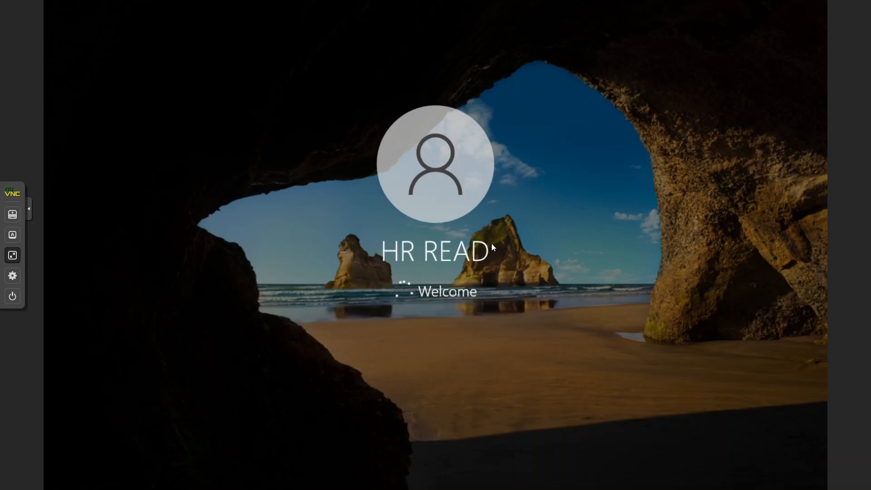
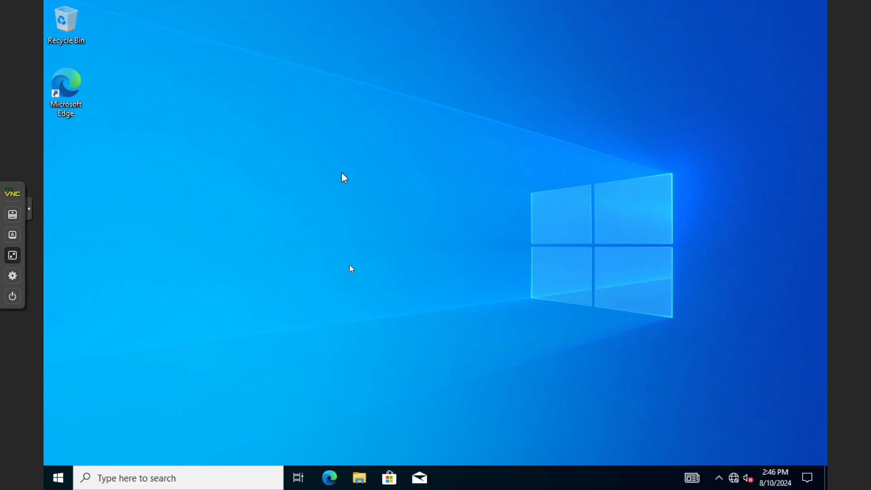
Open the HR (H:) drive from This PC in File Explorer, then go back to This PC.
{"action": "left_click", "coordinate": [359, 478]}
{"action": "left_click", "coordinate": [239, 236]}
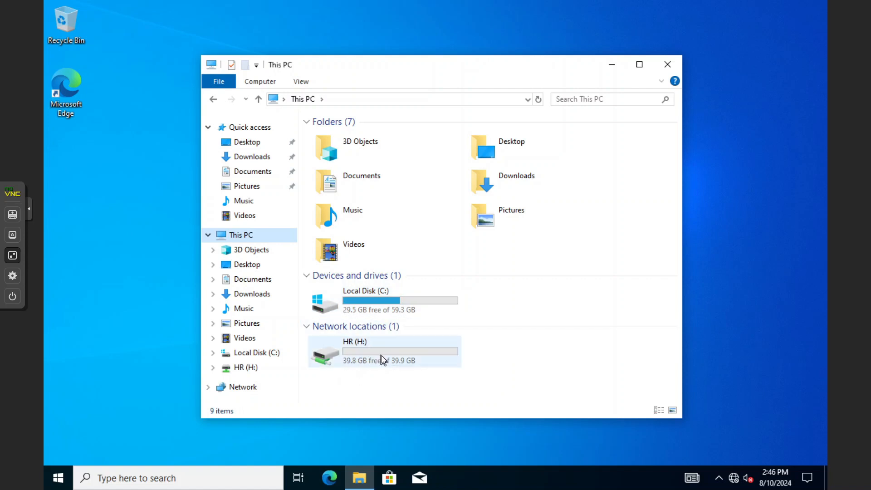
{"action": "left_click", "coordinate": [360, 352]}
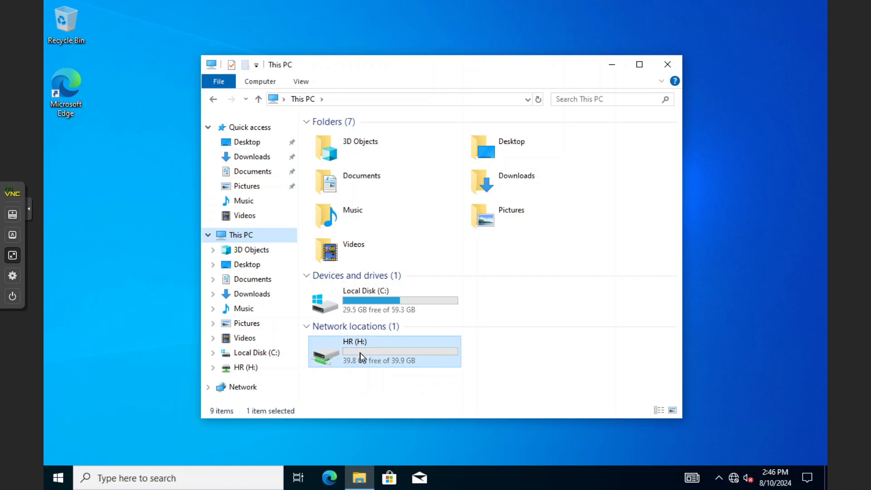
{"action": "double_click", "coordinate": [360, 353]}
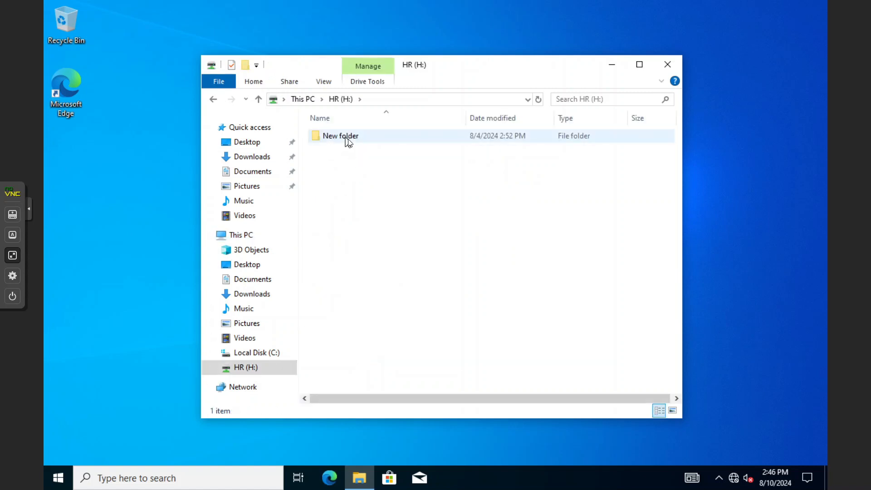
{"action": "left_click", "coordinate": [215, 100]}
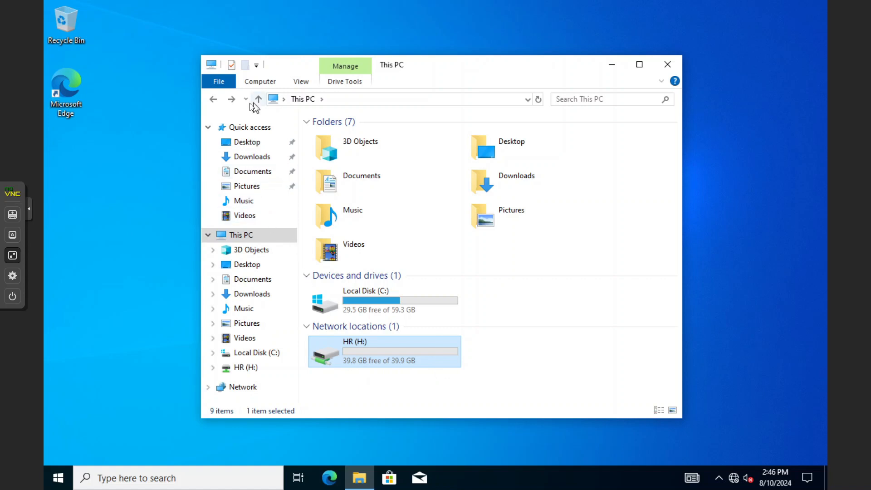
Open the Map network drive dialog, cancel it, and leave full-screen view.
{"action": "left_click", "coordinate": [236, 235]}
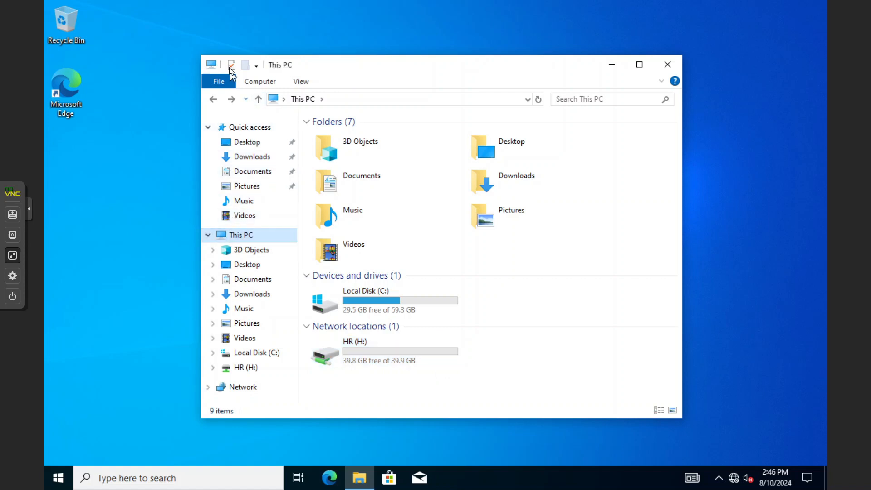
{"action": "left_click", "coordinate": [252, 82]}
{"action": "left_click", "coordinate": [344, 111]}
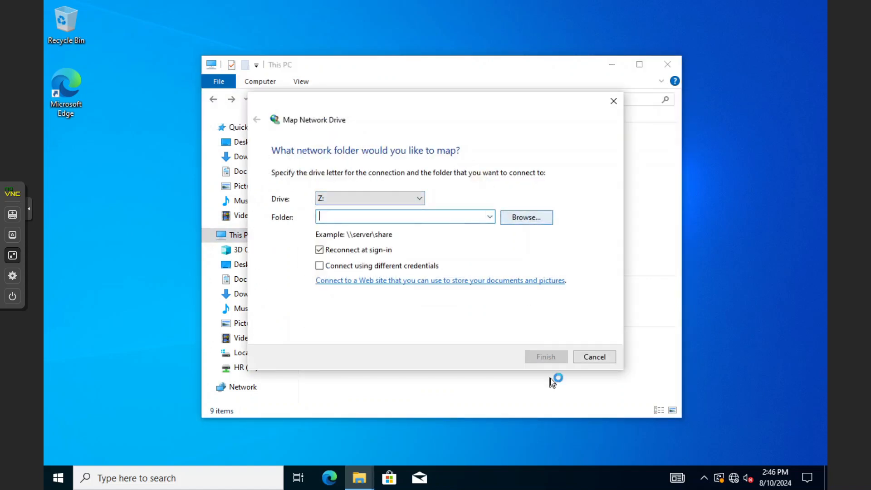
{"action": "left_click", "coordinate": [594, 357]}
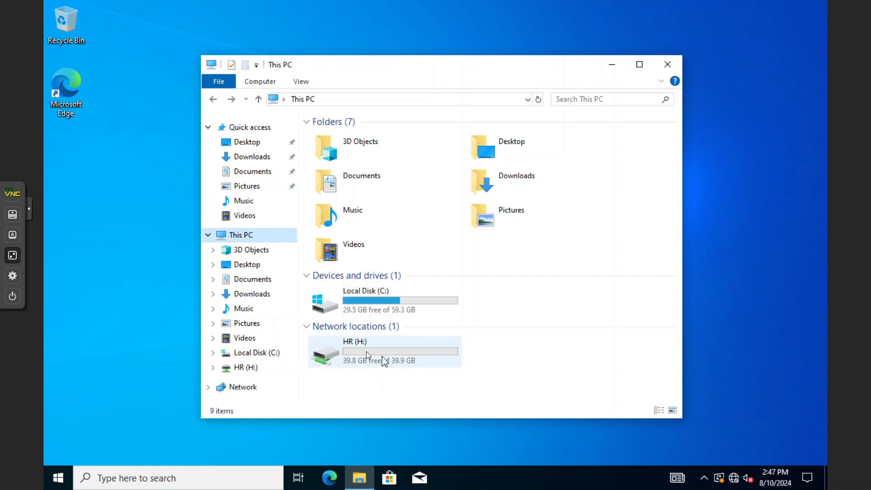
{"action": "left_click", "coordinate": [12, 257]}
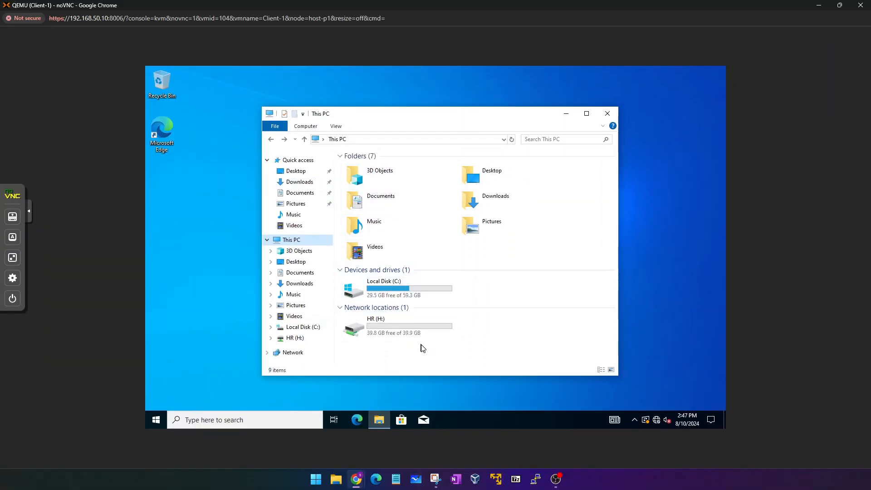
Sign the HR user out of Client-1 and minimize its console window.
{"action": "left_click", "coordinate": [156, 420]}
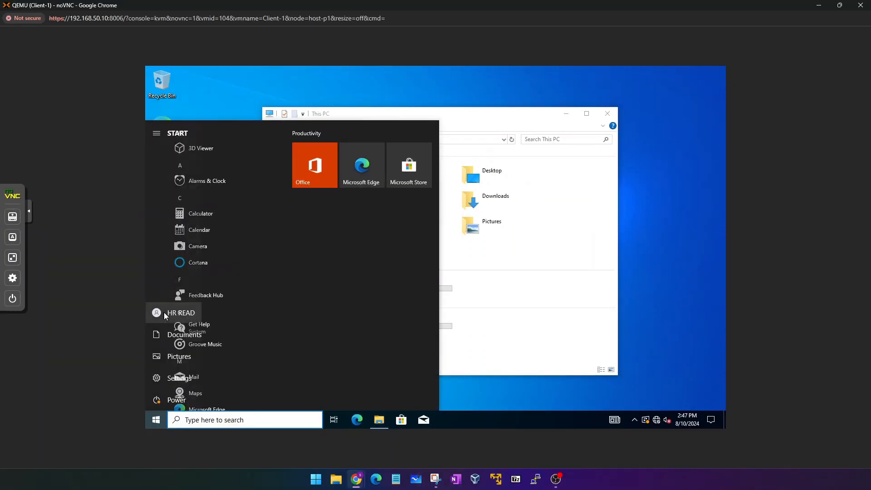
{"action": "left_click", "coordinate": [164, 312]}
{"action": "left_click", "coordinate": [175, 273]}
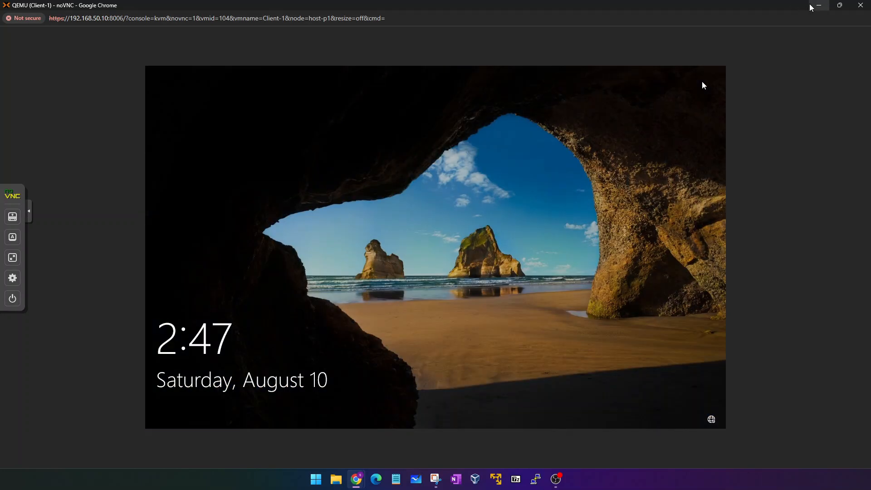
{"action": "left_click", "coordinate": [811, 6]}
{"action": "mouse_move", "coordinate": [360, 481]}
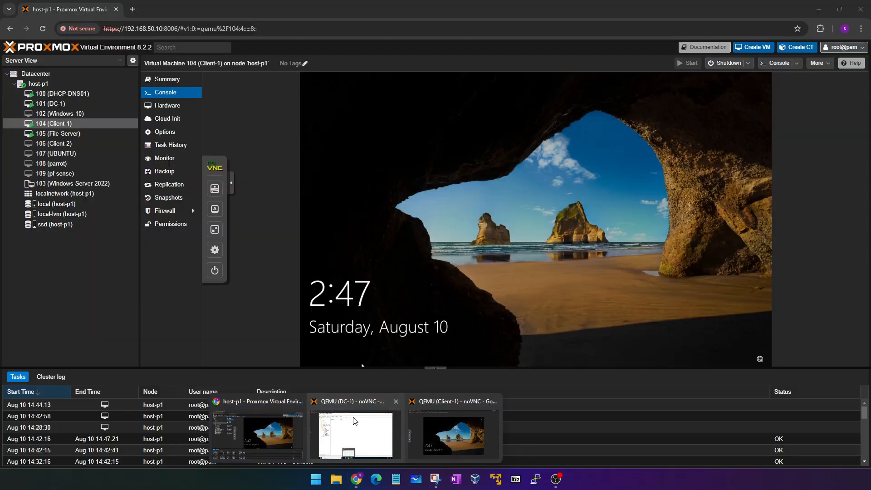
In the IT user's properties, remove the IT-RW group membership and apply it.
{"action": "left_click", "coordinate": [349, 424]}
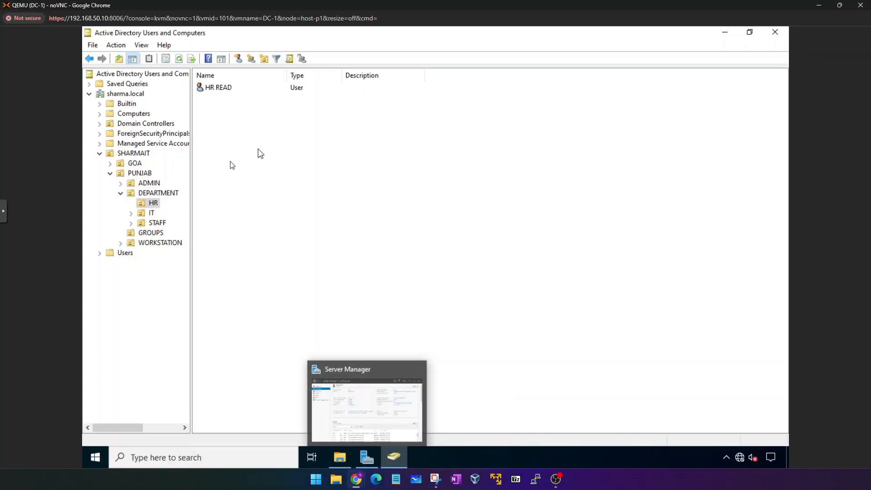
{"action": "left_click", "coordinate": [149, 214]}
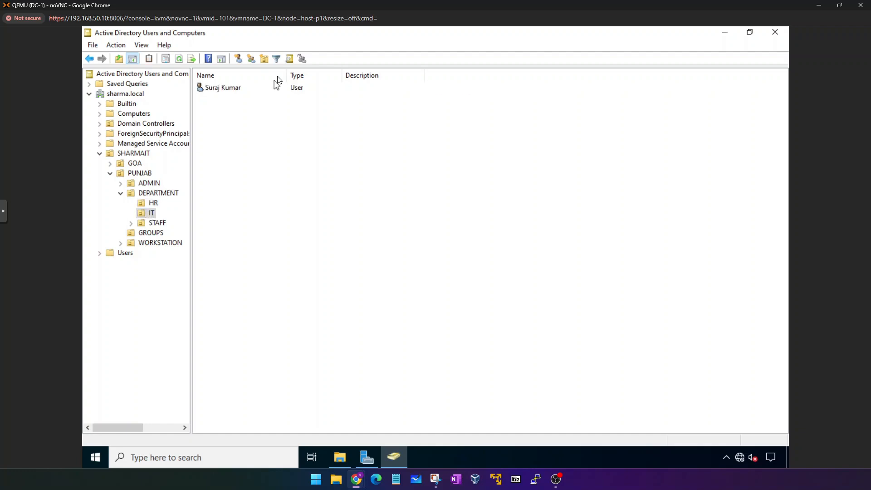
{"action": "left_click", "coordinate": [222, 88]}
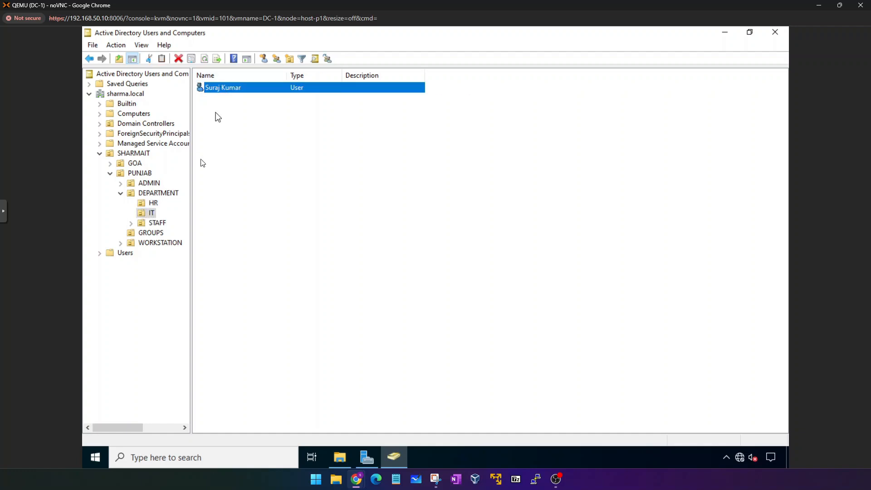
{"action": "double_click", "coordinate": [235, 91]}
{"action": "left_click", "coordinate": [358, 113]}
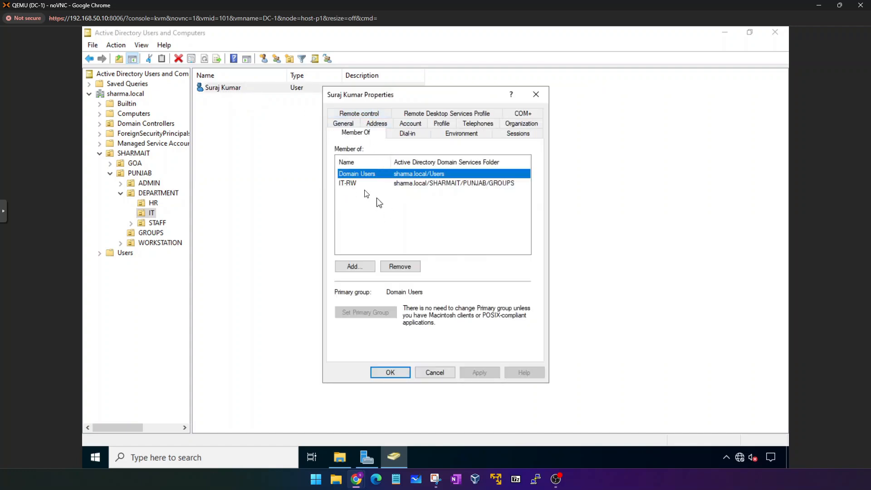
{"action": "left_click", "coordinate": [347, 183]}
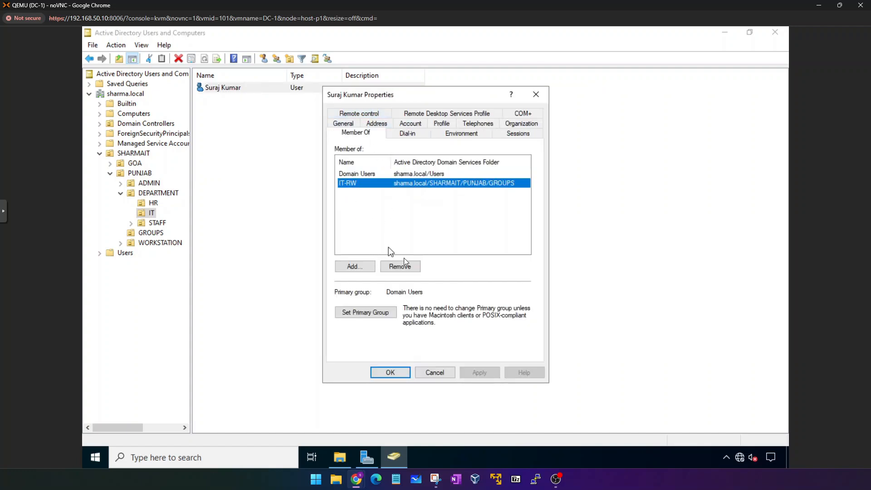
{"action": "left_click", "coordinate": [397, 266]}
{"action": "left_click", "coordinate": [474, 283]}
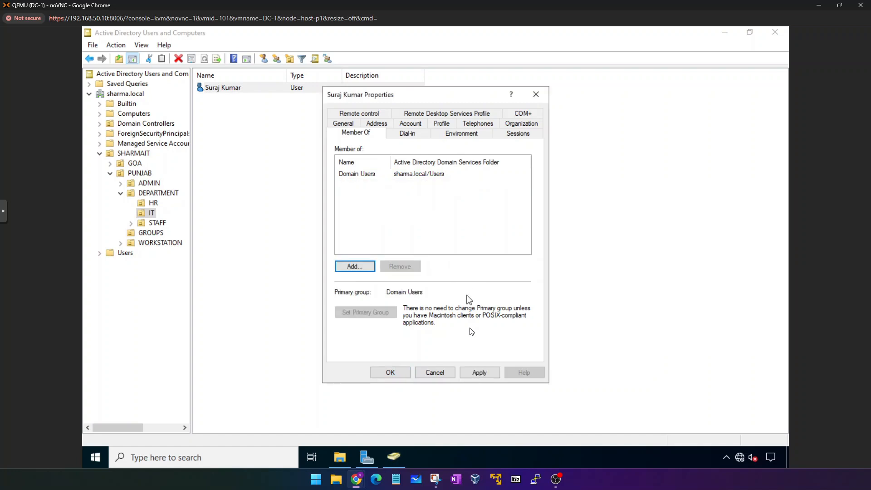
{"action": "left_click", "coordinate": [483, 372]}
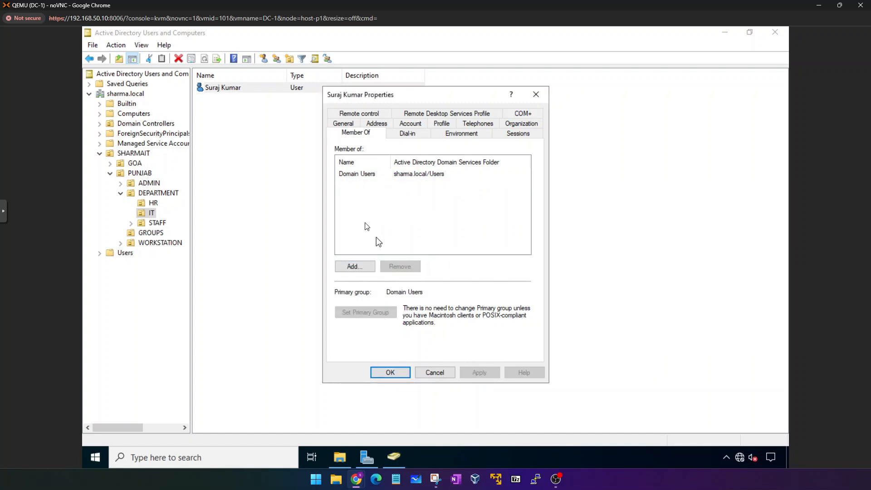
Add the IT user to the IT-R group, apply, and close the properties.
{"action": "left_click", "coordinate": [355, 266]}
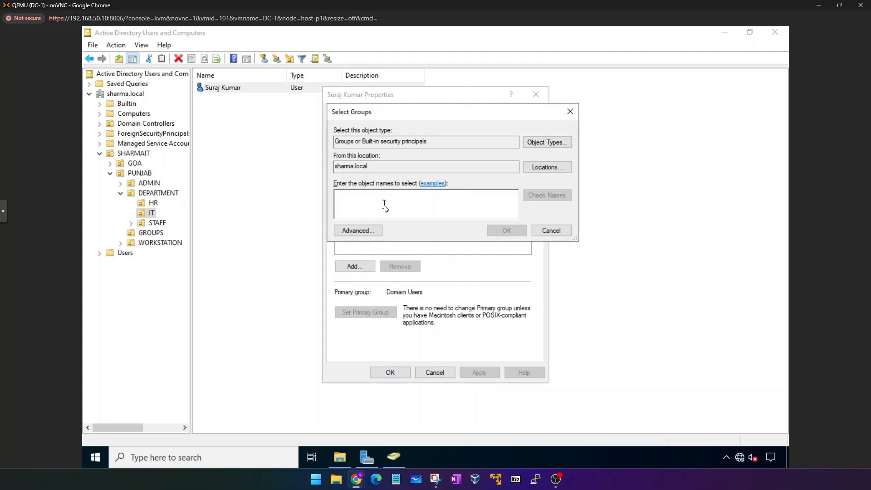
{"action": "type", "text": "it-r"}
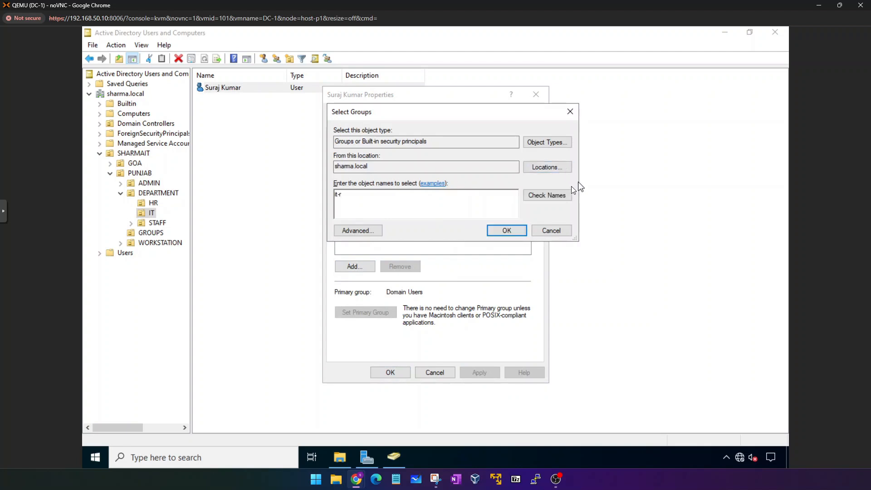
{"action": "left_click", "coordinate": [560, 192]}
{"action": "double_click", "coordinate": [397, 202]}
{"action": "left_click", "coordinate": [502, 230]}
{"action": "left_click", "coordinate": [486, 369]}
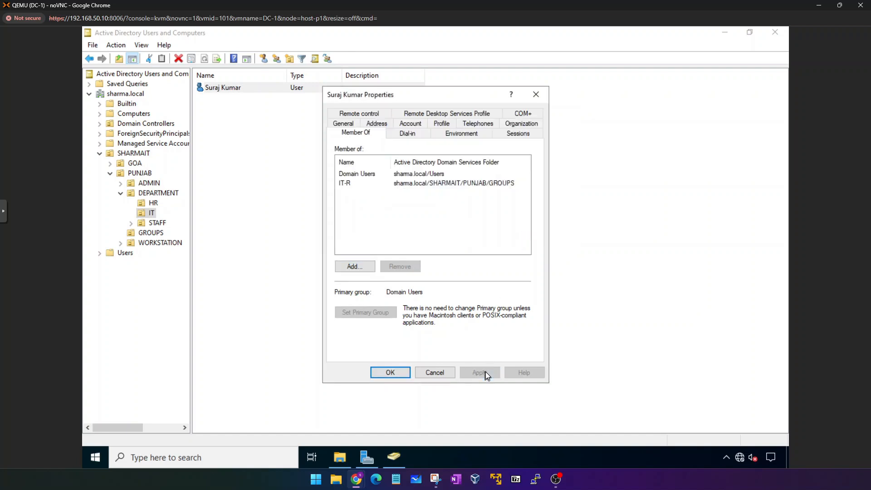
{"action": "left_click", "coordinate": [401, 372]}
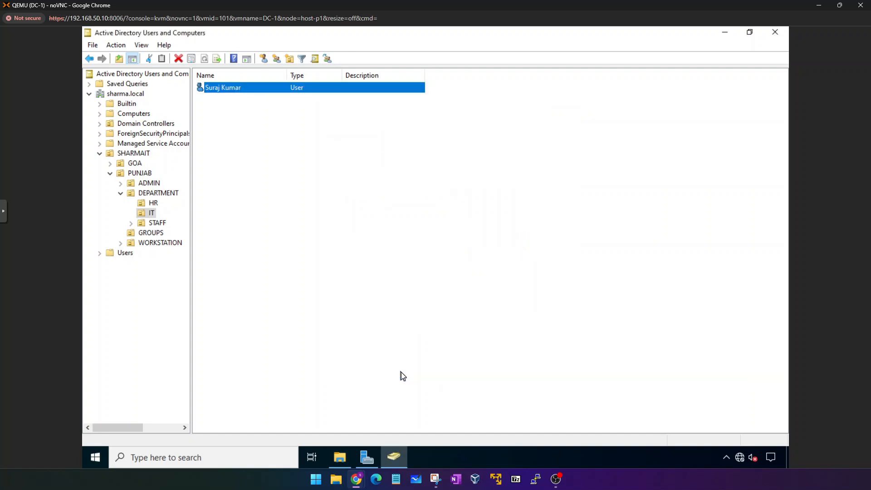
Reset the IT user's password and dismiss the password-changed confirmation.
{"action": "left_click", "coordinate": [273, 129]}
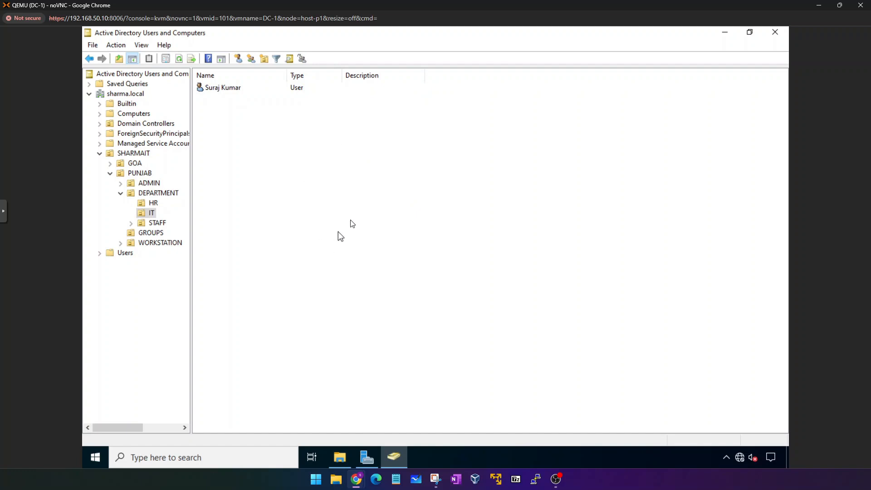
{"action": "left_click", "coordinate": [236, 88]}
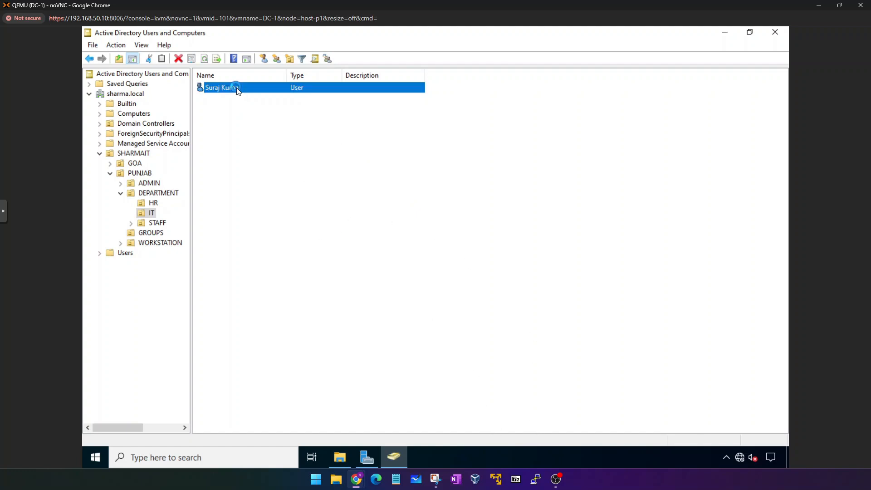
{"action": "right_click", "coordinate": [236, 88]}
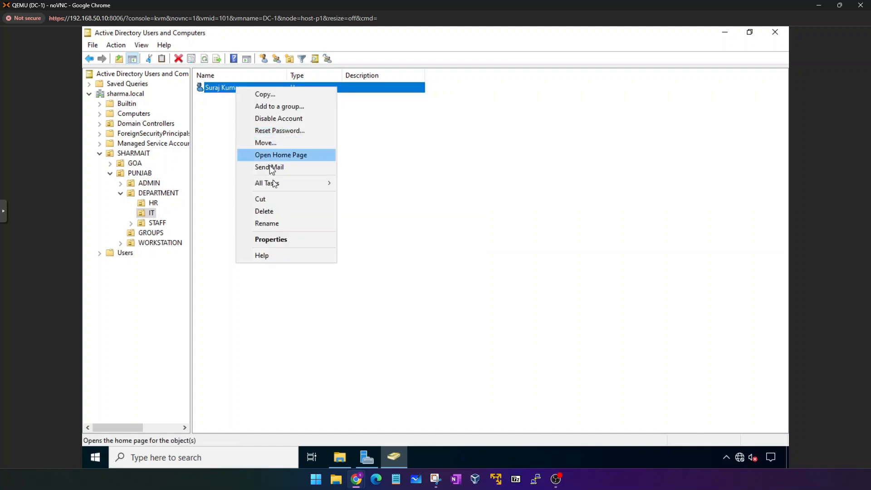
{"action": "left_click", "coordinate": [274, 131]}
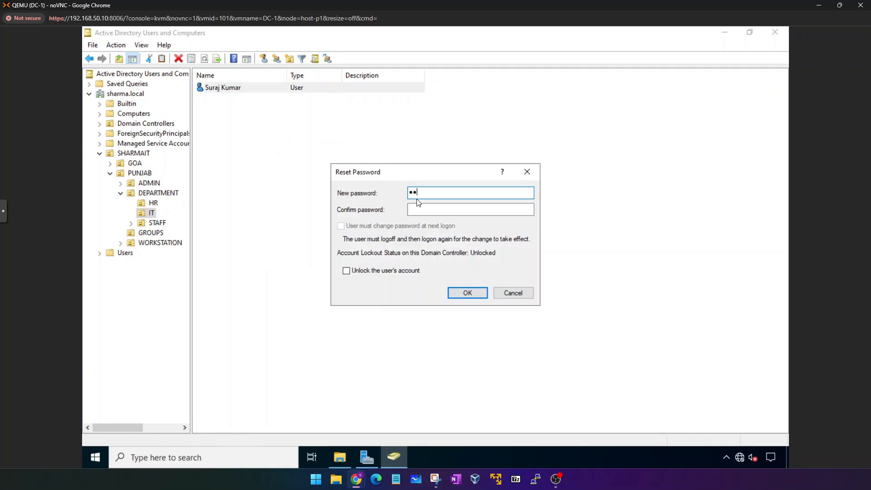
{"action": "type", "text": "••••••••••••"}
{"action": "key", "text": "Tab"}
{"action": "type", "text": "••••••••••••"}
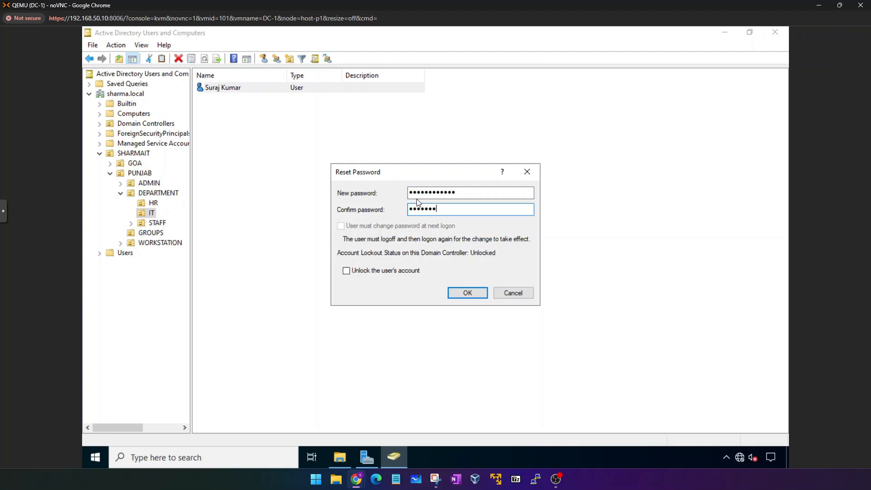
{"action": "key", "text": "Return"}
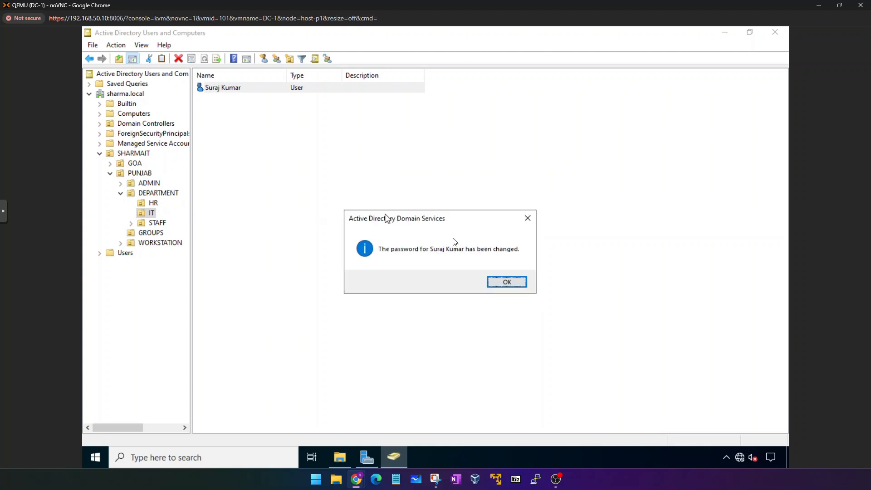
{"action": "left_click", "coordinate": [505, 281]}
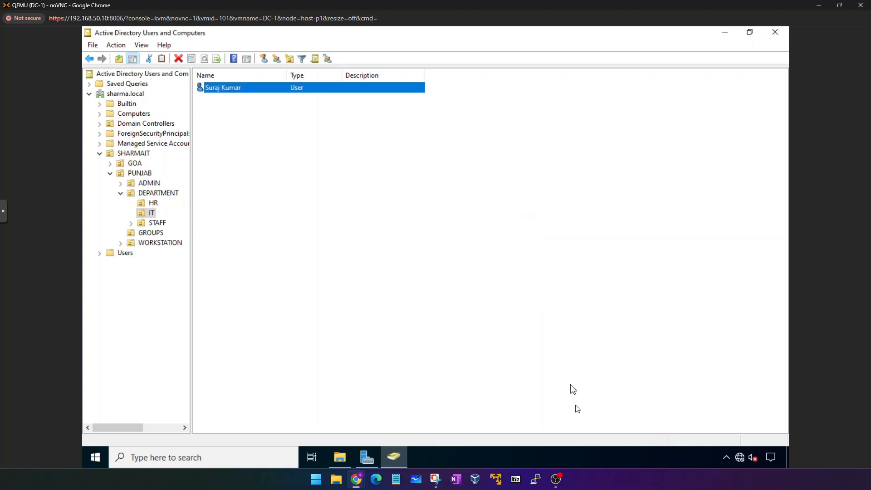
Sign in to Client-1 as Other user with the IT department user's domain credentials.
{"action": "mouse_move", "coordinate": [354, 478]}
{"action": "left_click", "coordinate": [436, 431]}
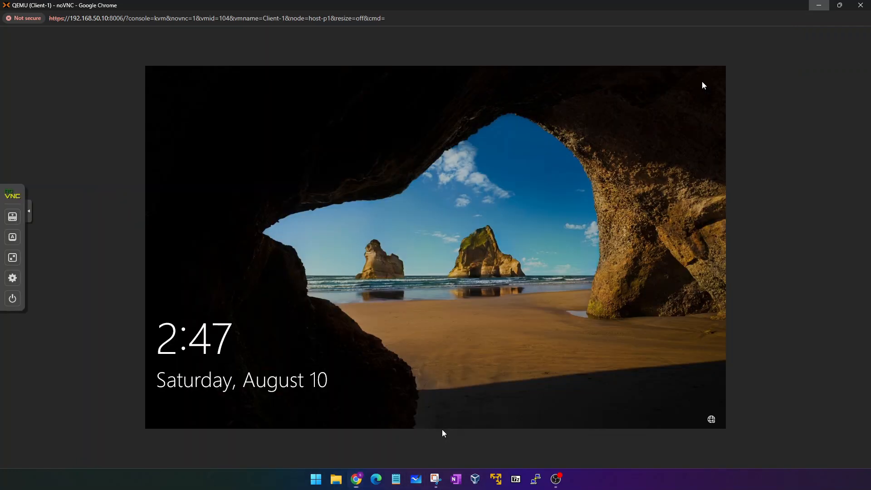
{"action": "left_click", "coordinate": [401, 305]}
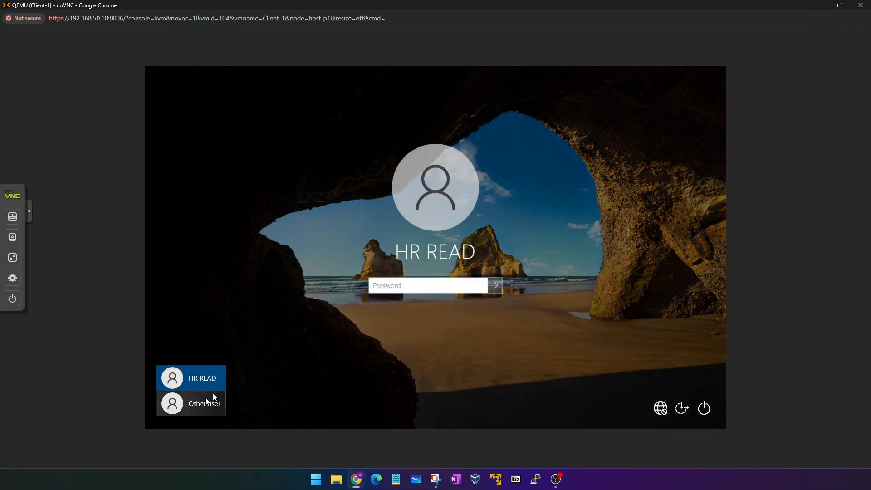
{"action": "left_click", "coordinate": [204, 402]}
{"action": "type", "text": "umar"}
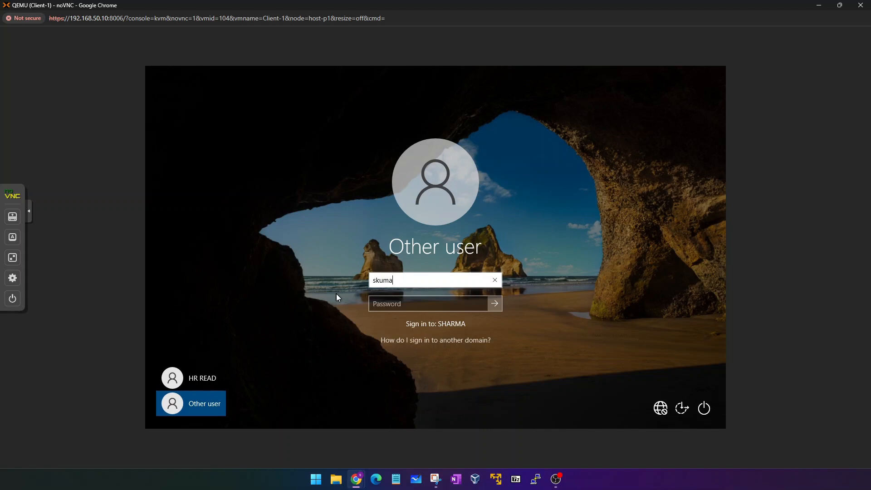
{"action": "key", "text": "Tab"}
{"action": "type", "text": "***********"}
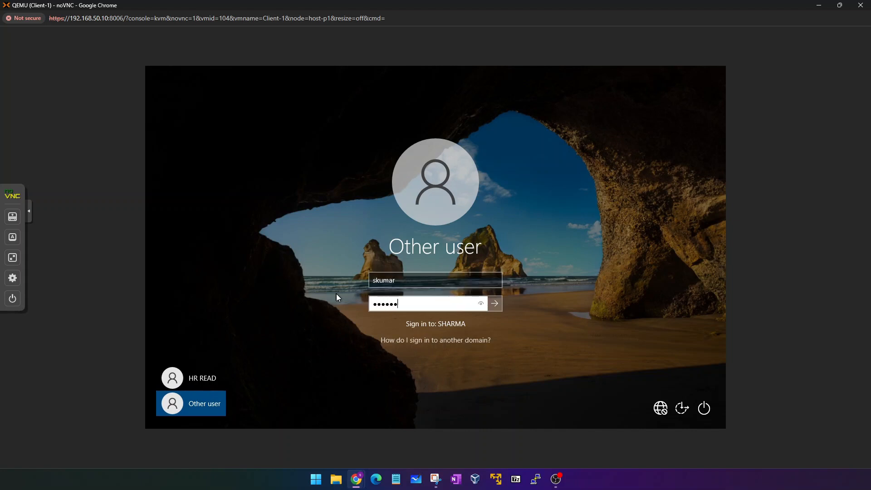
{"action": "key", "text": "Return"}
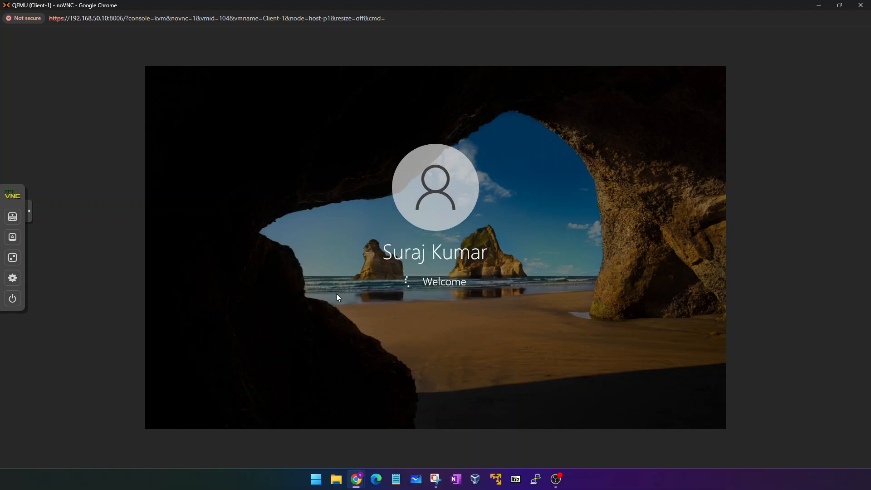
Switch the Client-1 console to full screen and open File Explorer.
{"action": "left_click", "coordinate": [12, 257]}
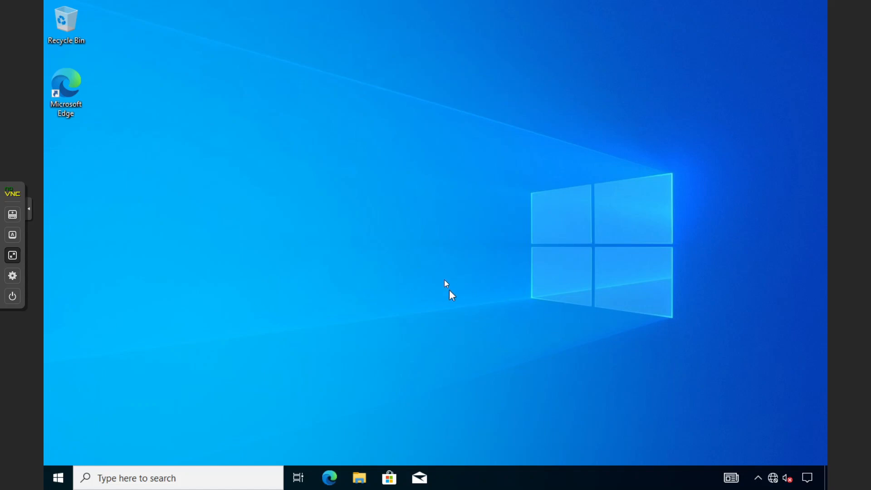
{"action": "left_click", "coordinate": [58, 477]}
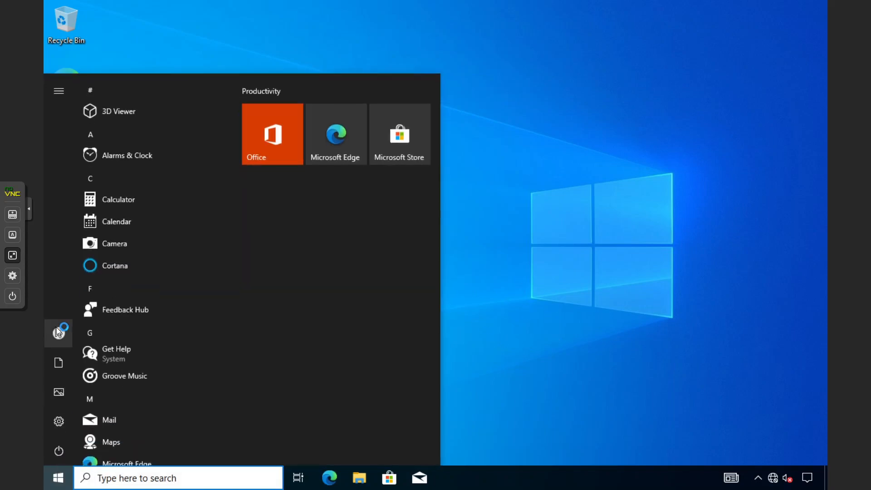
{"action": "mouse_move", "coordinate": [56, 328]}
{"action": "left_click", "coordinate": [546, 321]}
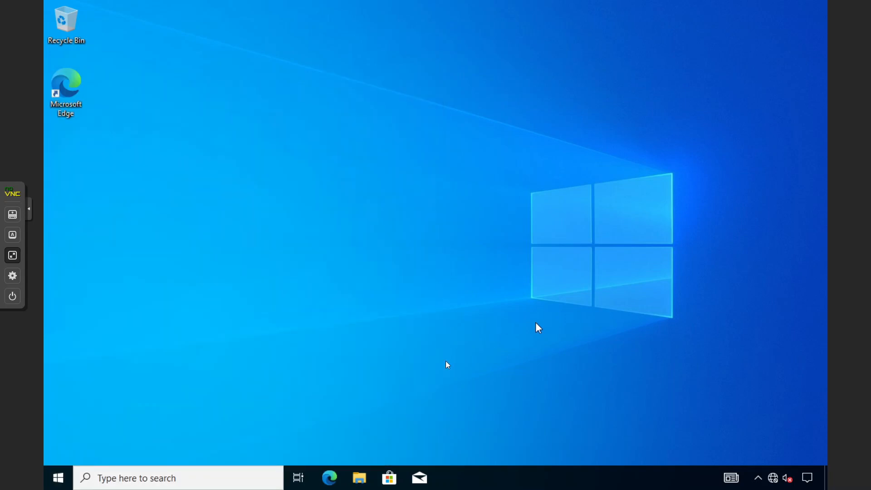
{"action": "left_click", "coordinate": [359, 478]}
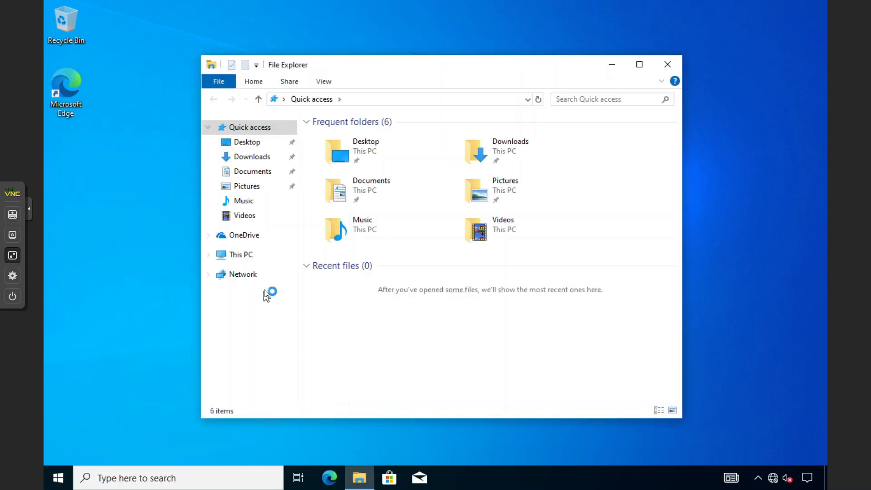
Show This PC in File Explorer and select the mapped IT (I:) drive.
{"action": "left_click", "coordinate": [249, 257]}
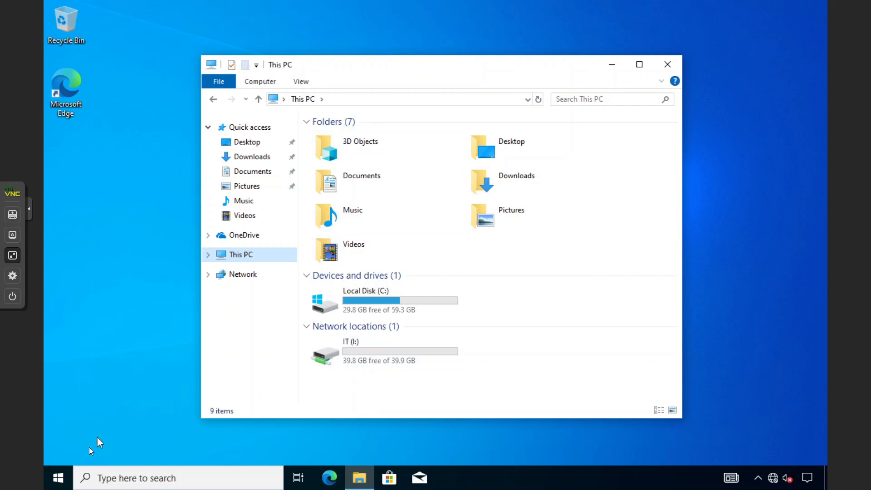
{"action": "left_click", "coordinate": [57, 476]}
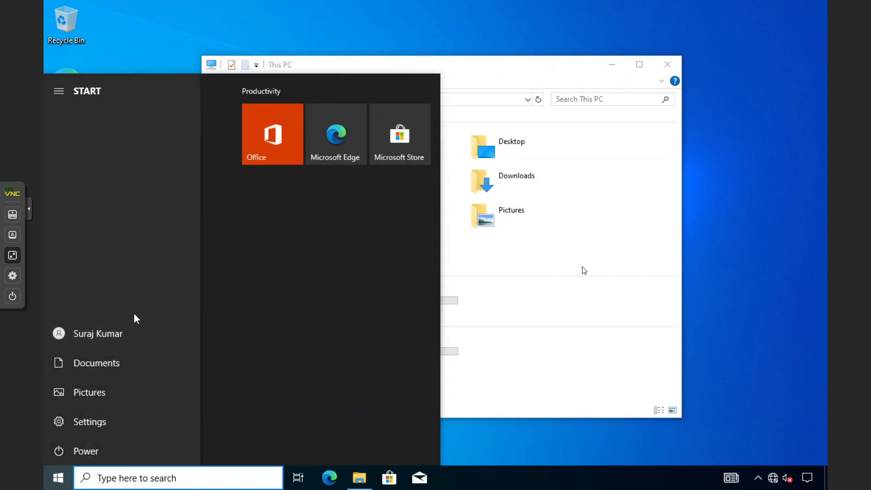
{"action": "left_click", "coordinate": [454, 368]}
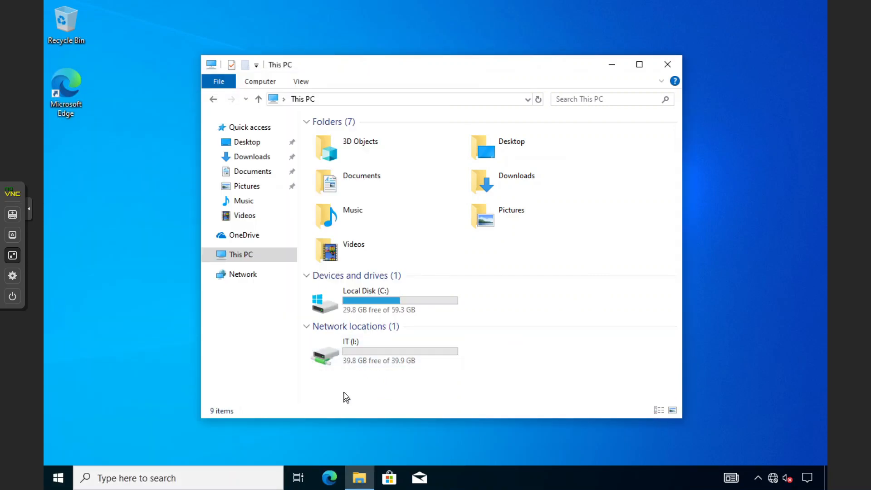
{"action": "left_click", "coordinate": [352, 343]}
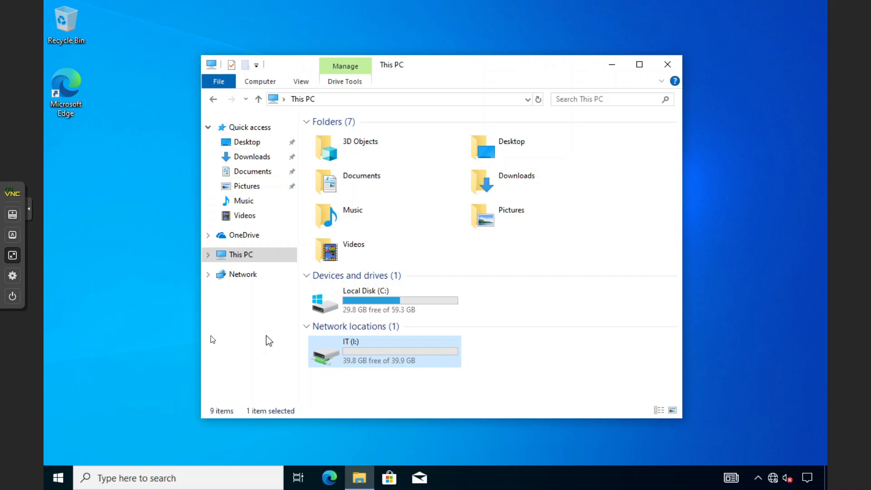
Exit full screen and bring up the user account options from Start.
{"action": "left_click", "coordinate": [17, 261]}
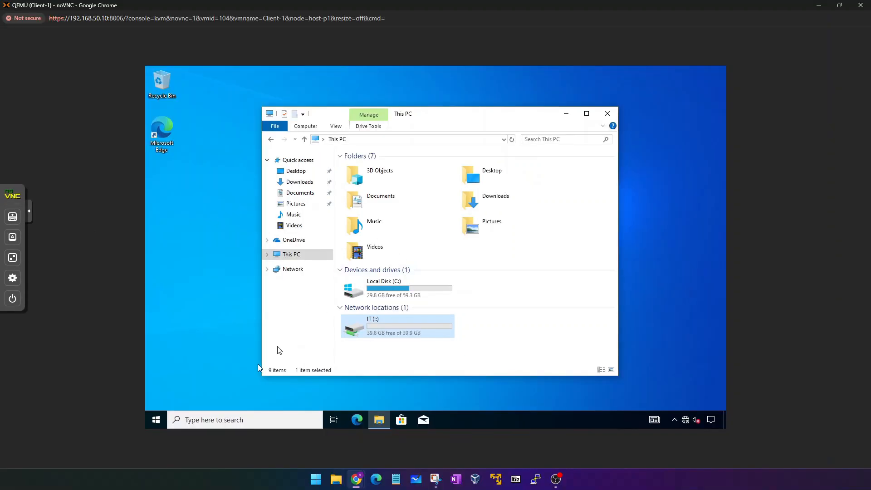
{"action": "left_click", "coordinate": [156, 419]}
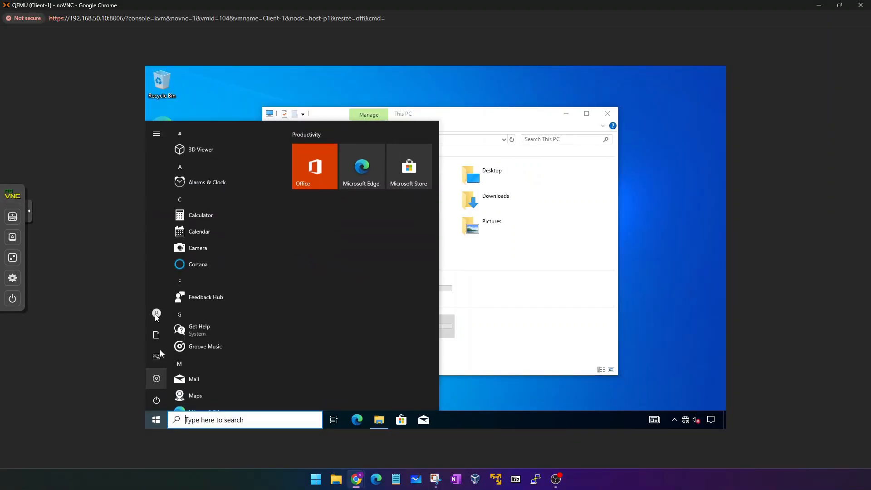
{"action": "left_click", "coordinate": [157, 313]}
Sign the IT user out of Client-1 and wake its lock screen.
{"action": "left_click", "coordinate": [174, 273]}
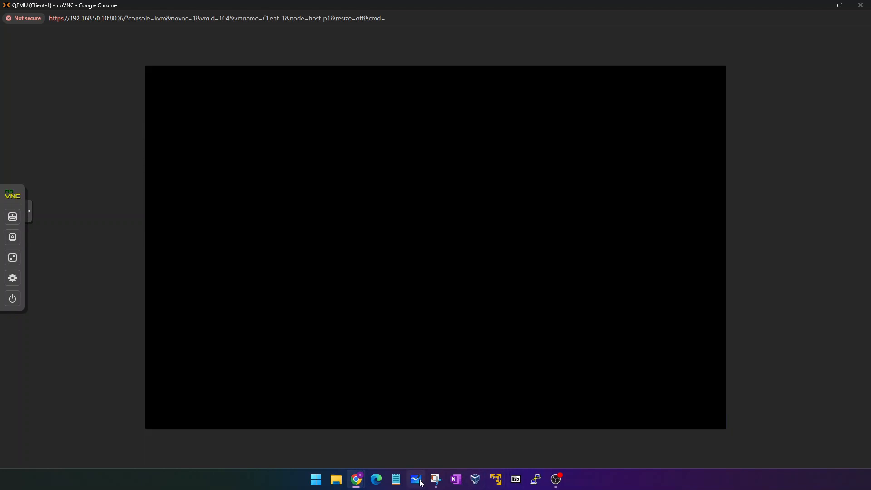
{"action": "mouse_move", "coordinate": [356, 479]}
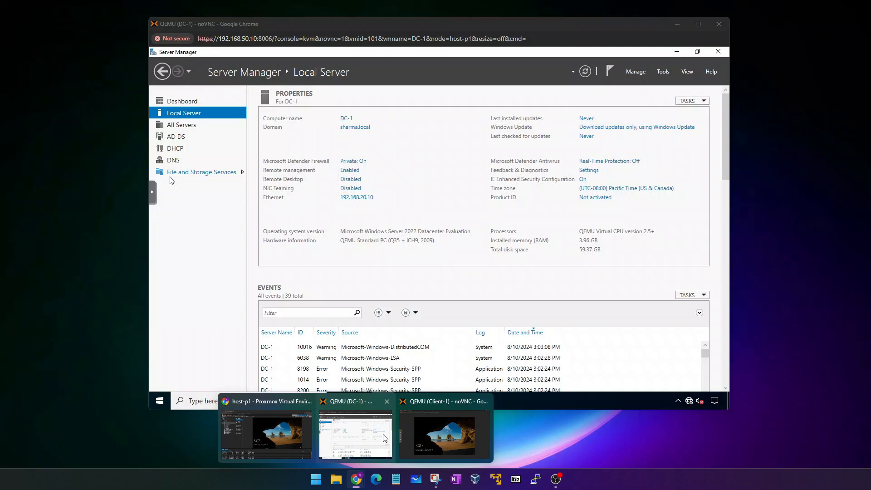
{"action": "left_click", "coordinate": [385, 438]}
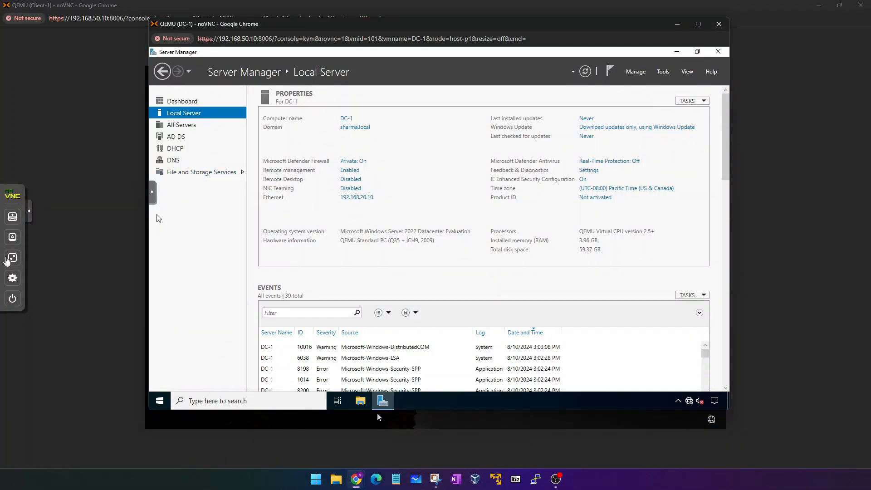
{"action": "left_click", "coordinate": [12, 257]}
{"action": "left_click", "coordinate": [235, 286]}
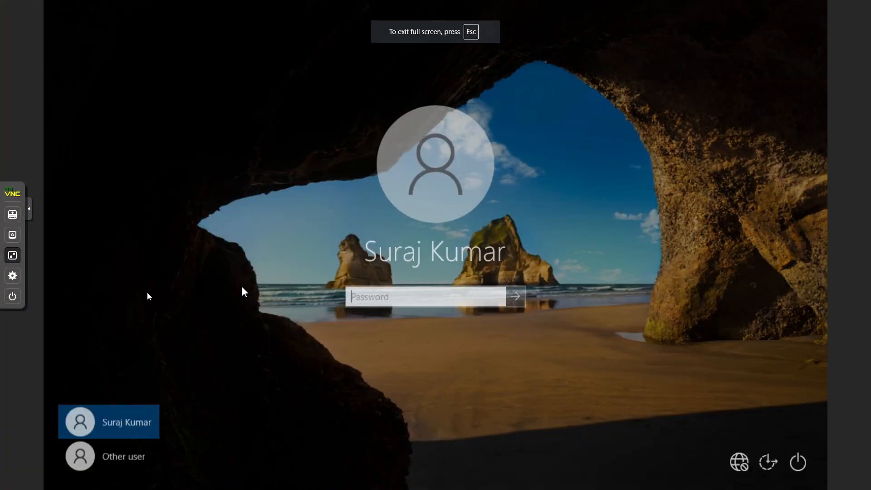
Choose Other user on Client-1, then minimize it to bring DC-1's Server Manager forward.
{"action": "left_click", "coordinate": [15, 257]}
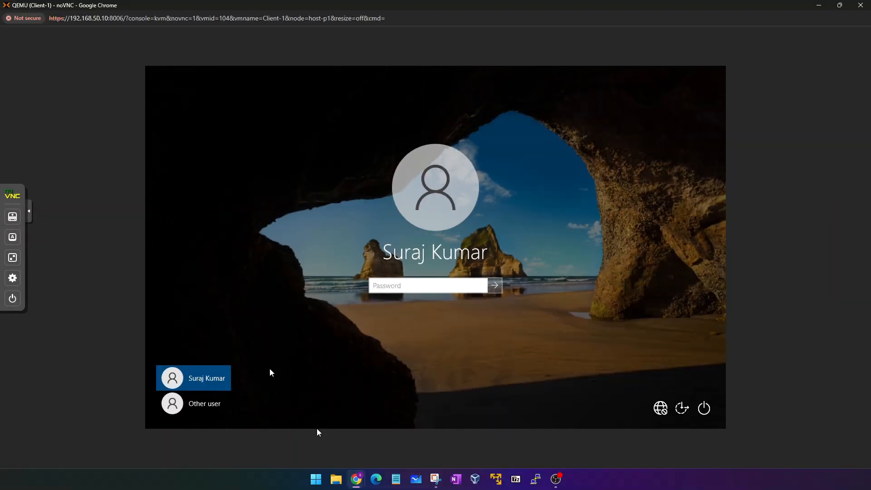
{"action": "mouse_move", "coordinate": [355, 476]}
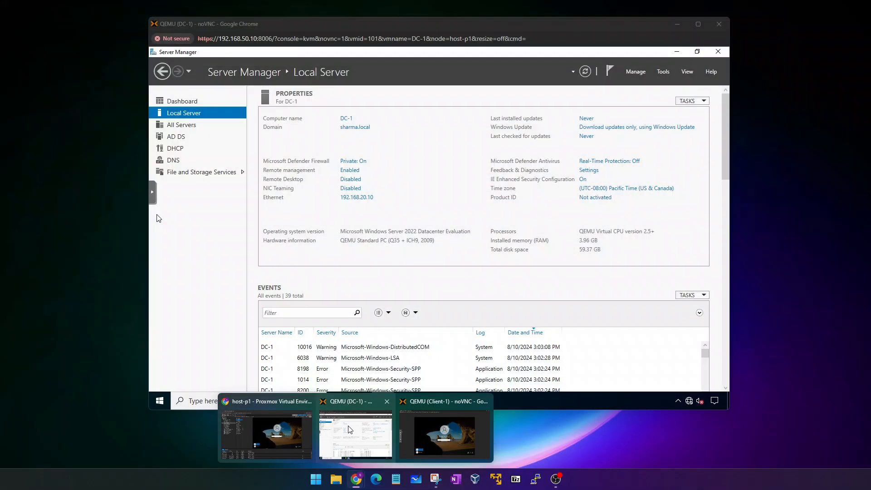
{"action": "left_click", "coordinate": [331, 424]}
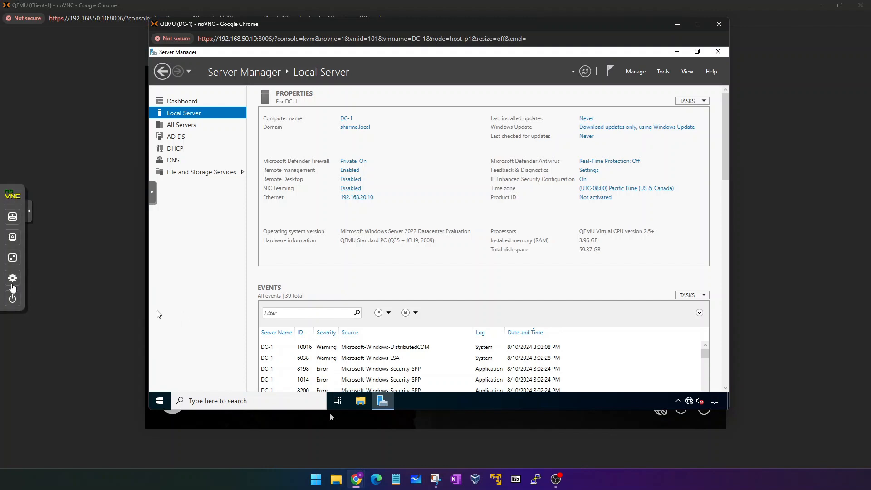
{"action": "left_click", "coordinate": [13, 257]}
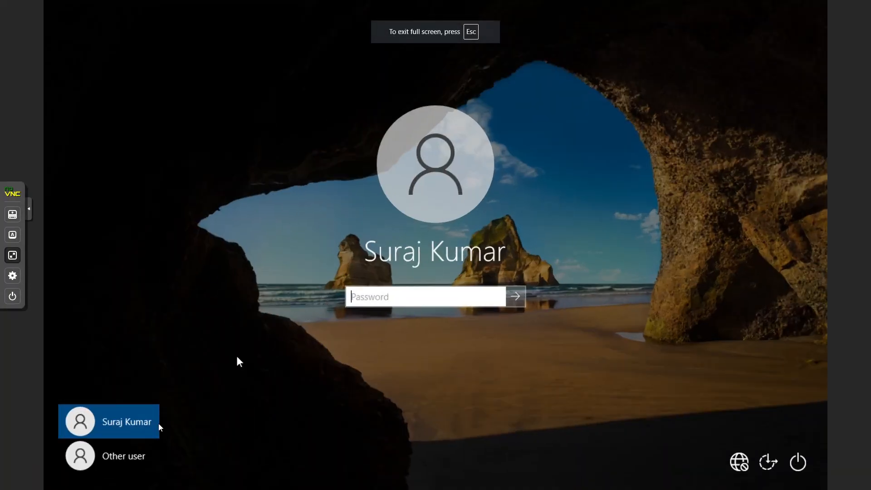
{"action": "left_click", "coordinate": [119, 455]}
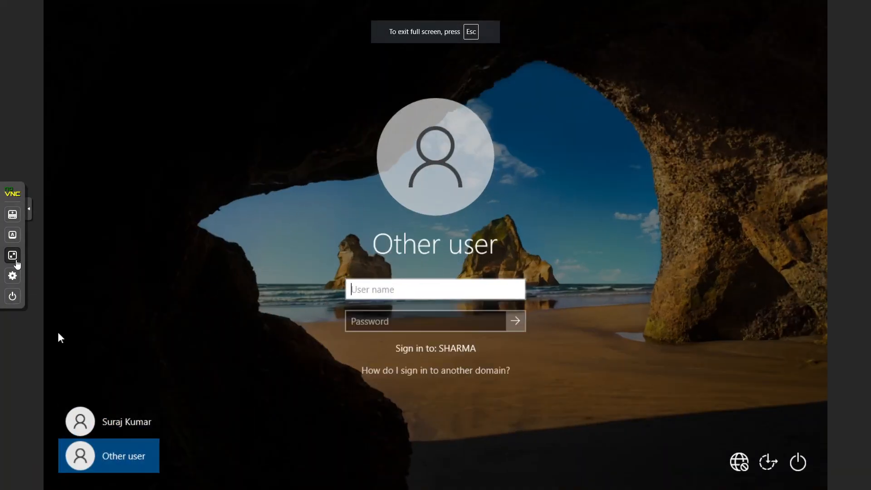
{"action": "left_click", "coordinate": [12, 255]}
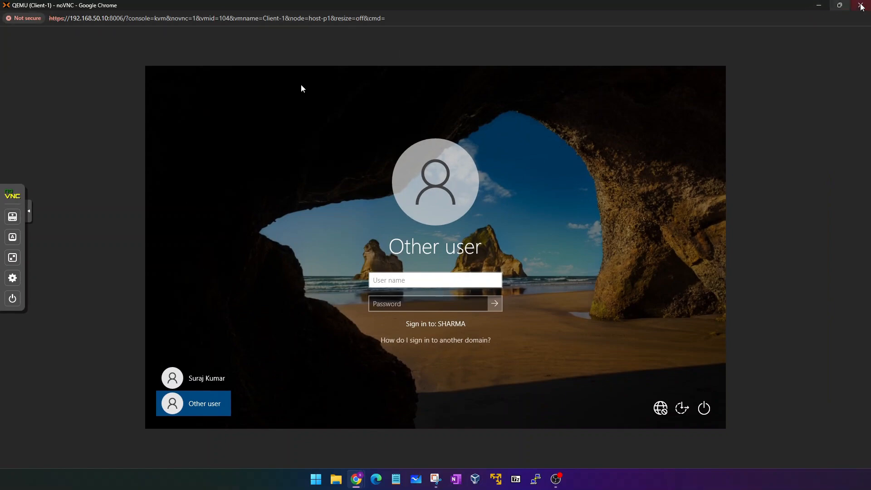
{"action": "left_click", "coordinate": [818, 5]}
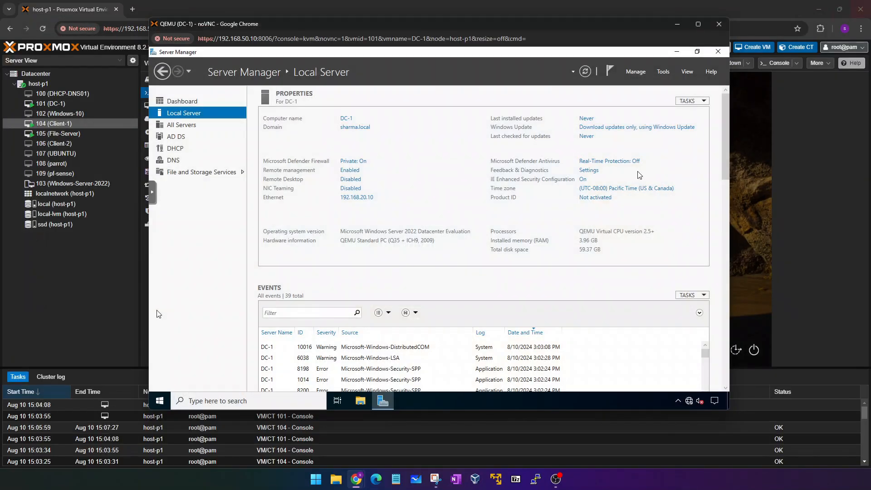
{"action": "left_click", "coordinate": [154, 200]}
Launch Active Directory Users and Computers and open the PUNJAB > DEPARTMENT > IT context menu.
{"action": "left_click", "coordinate": [164, 243]}
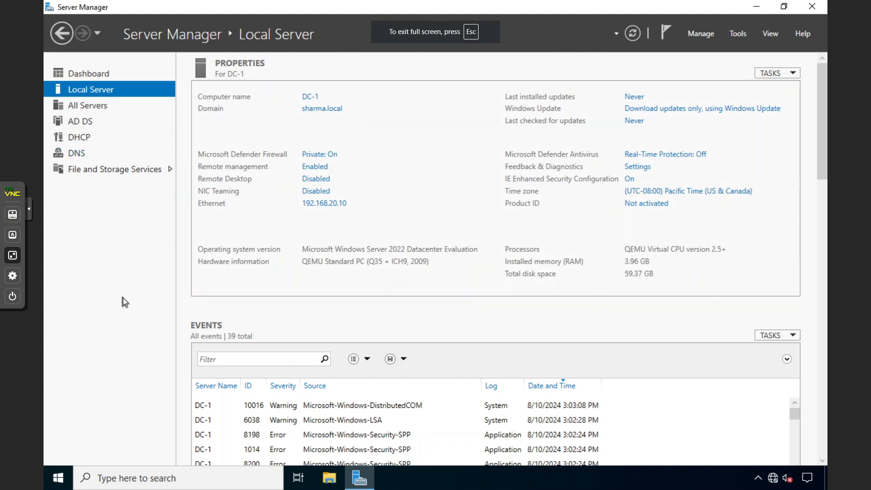
{"action": "left_click", "coordinate": [737, 35]}
{"action": "left_click", "coordinate": [694, 100]}
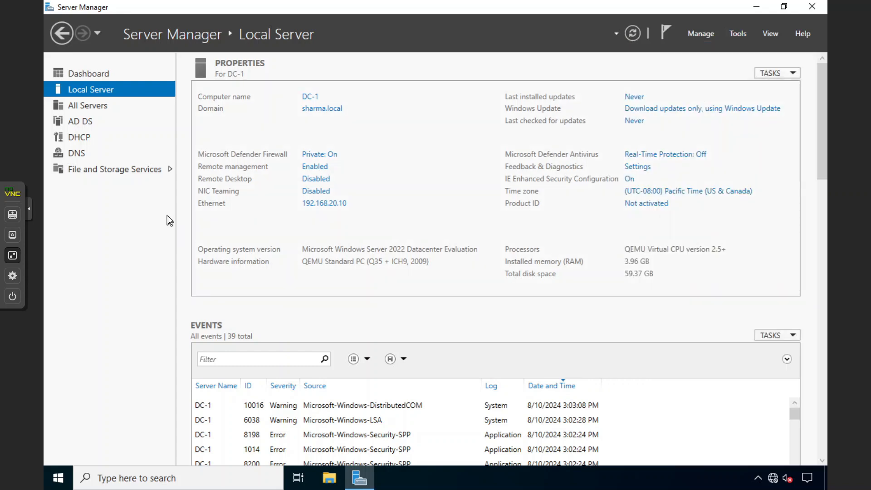
{"action": "double_click", "coordinate": [86, 164]}
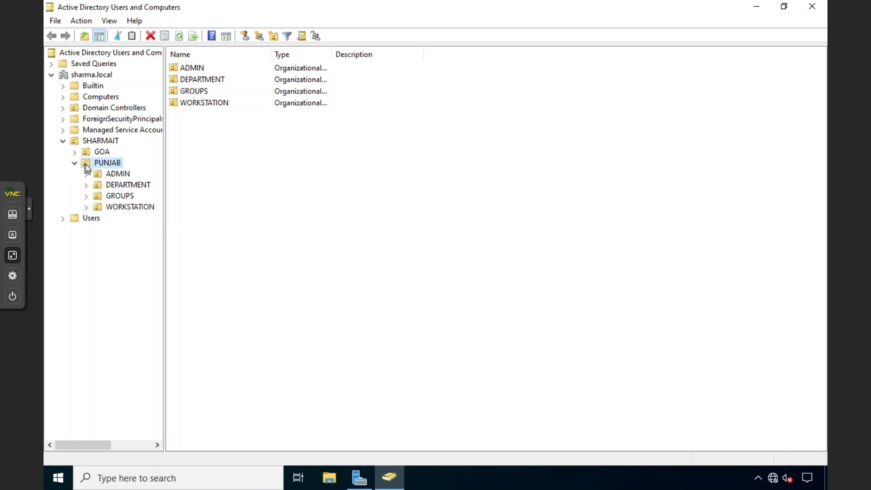
{"action": "left_click", "coordinate": [110, 186]}
{"action": "double_click", "coordinate": [110, 187]}
{"action": "left_click", "coordinate": [114, 206]}
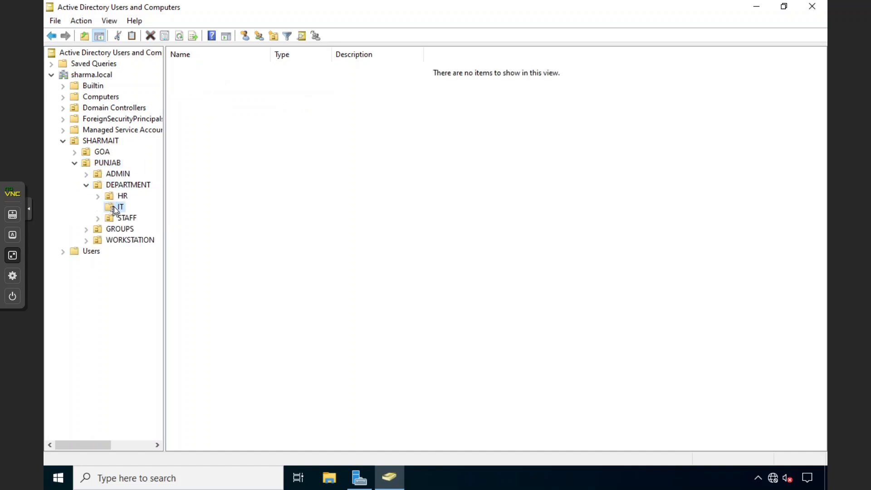
{"action": "right_click", "coordinate": [264, 184]}
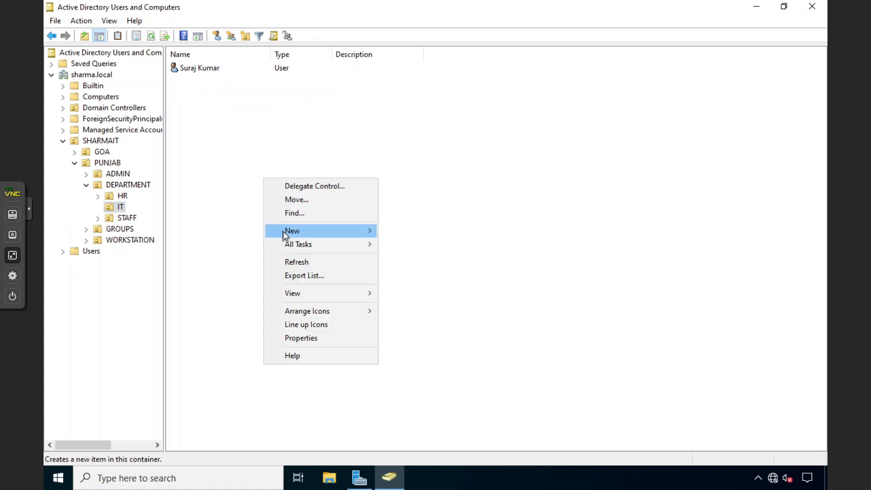
Create user 'No grp' in IT with a never-expiring password and no forced change at logon.
{"action": "mouse_move", "coordinate": [290, 231]}
{"action": "left_click", "coordinate": [424, 350]}
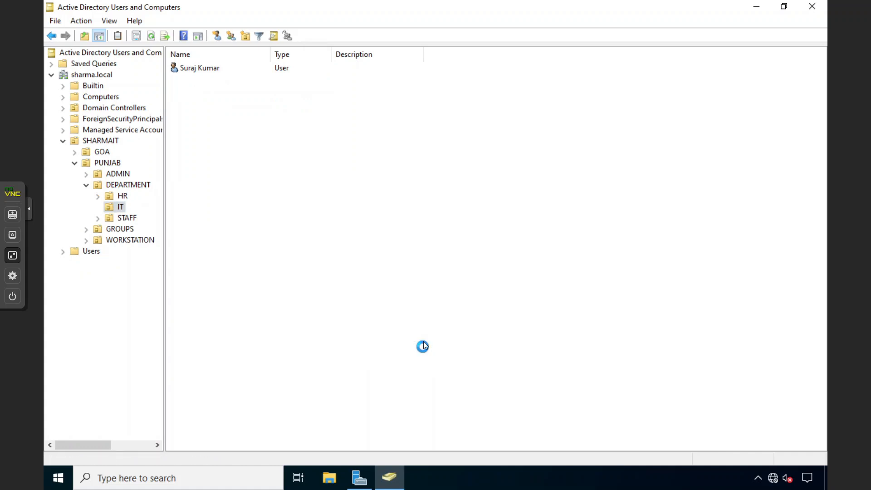
{"action": "key", "text": "Tab"}
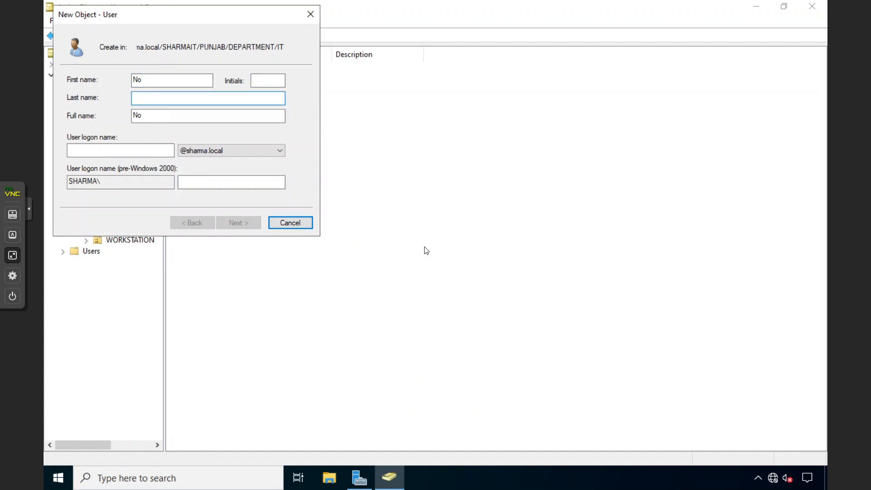
{"action": "key", "text": "Tab"}
{"action": "key", "text": "Tab"}
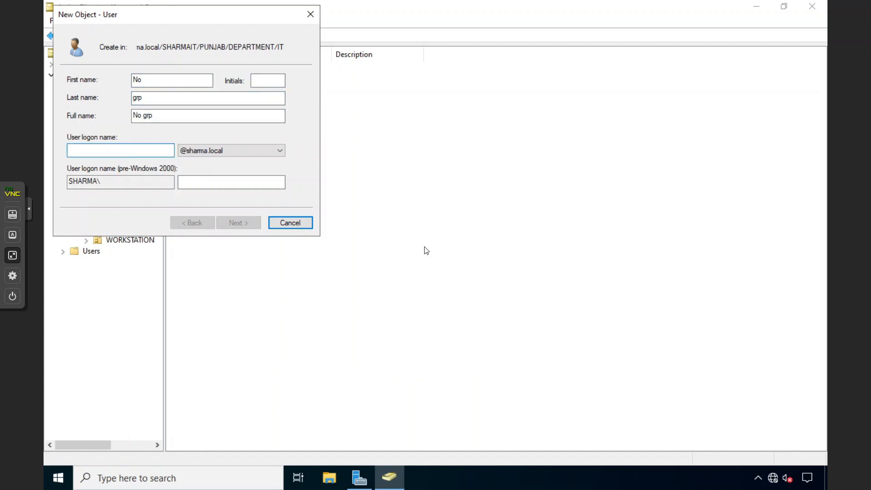
{"action": "type", "text": "ngrp"}
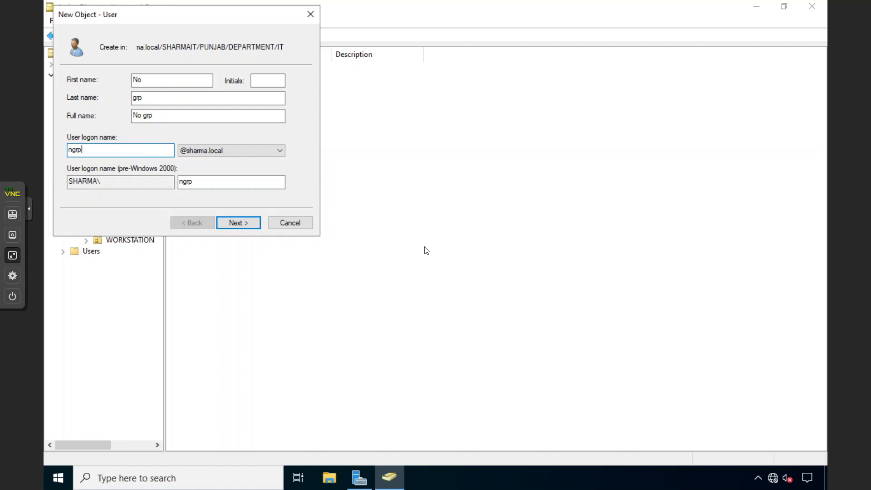
{"action": "left_click", "coordinate": [238, 222]}
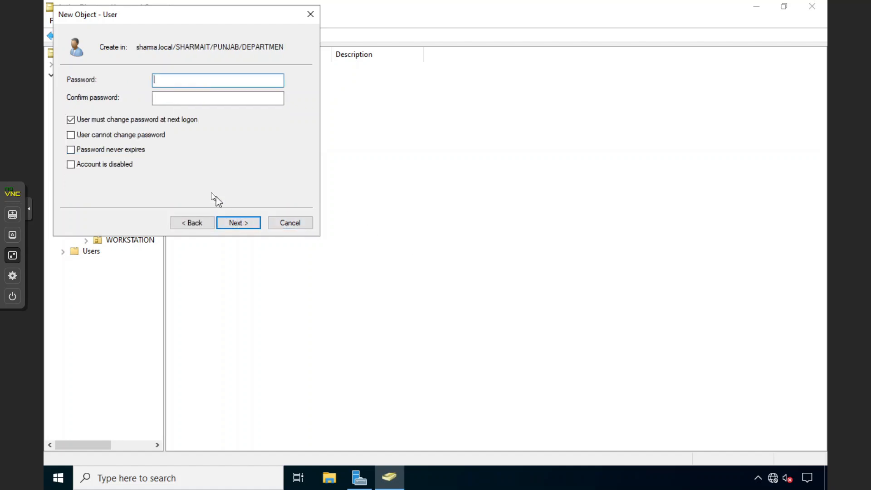
{"action": "left_click", "coordinate": [157, 121]}
{"action": "left_click", "coordinate": [214, 82]}
{"action": "key", "text": "Tab"}
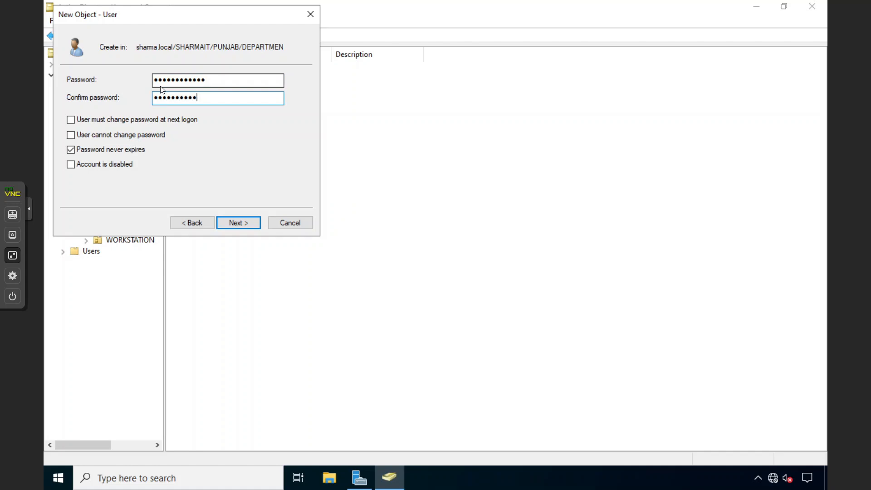
{"action": "key", "text": "Return"}
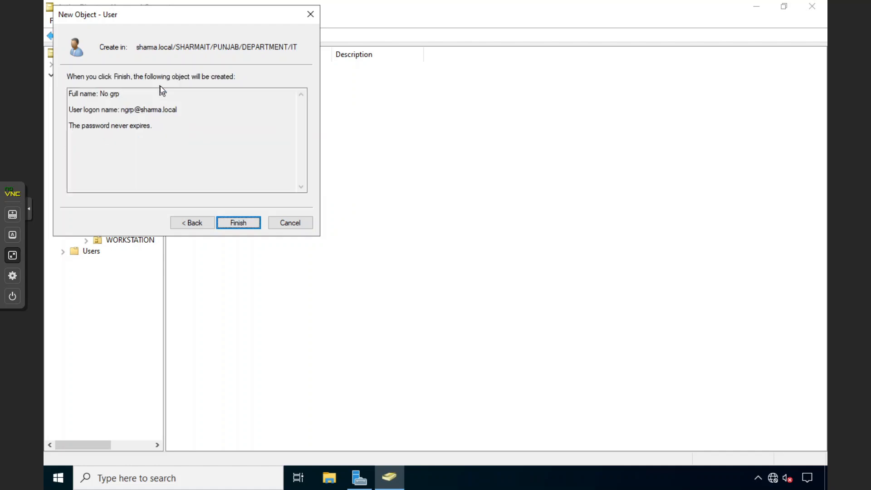
{"action": "left_click", "coordinate": [226, 220]}
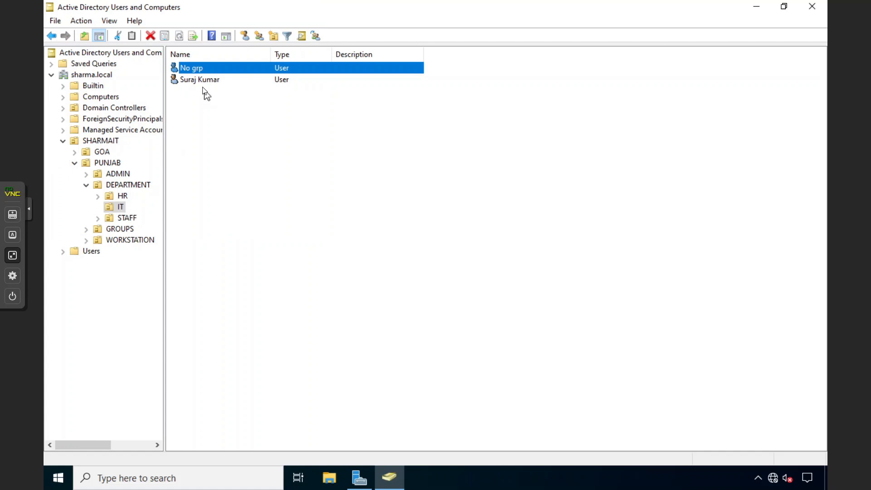
Open Client-1's console from Proxmox in its own full-screen window.
{"action": "left_click", "coordinate": [13, 255]}
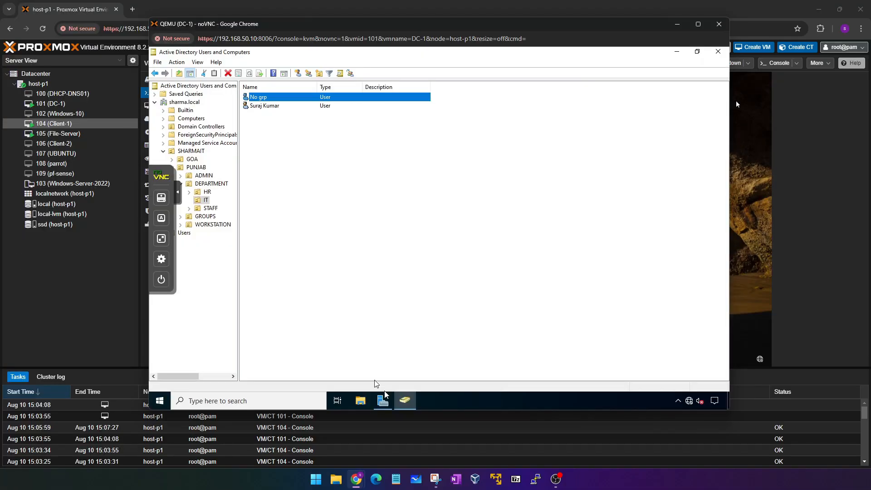
{"action": "mouse_move", "coordinate": [358, 480]}
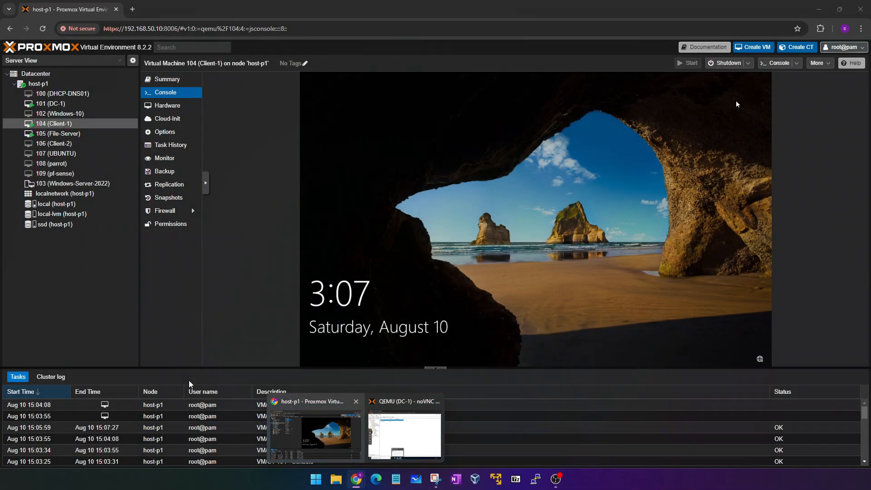
{"action": "left_click", "coordinate": [315, 431]}
{"action": "left_click", "coordinate": [355, 222]}
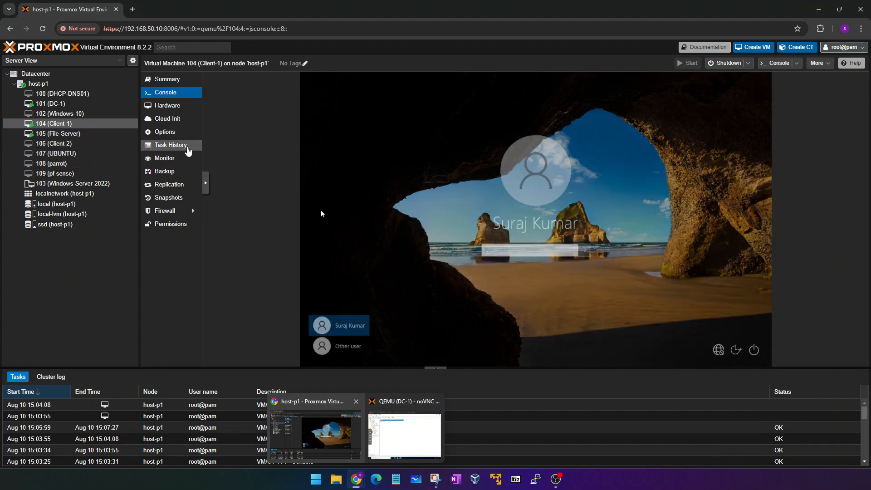
{"action": "double_click", "coordinate": [82, 124]}
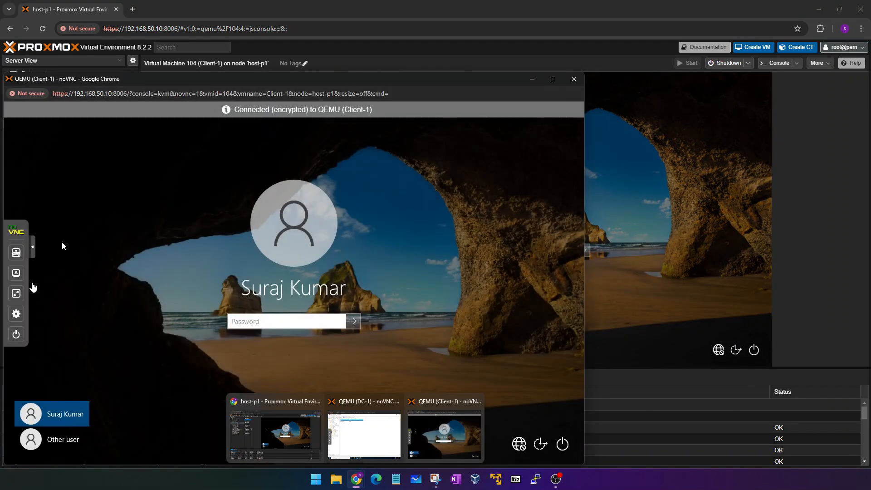
{"action": "left_click", "coordinate": [16, 293]}
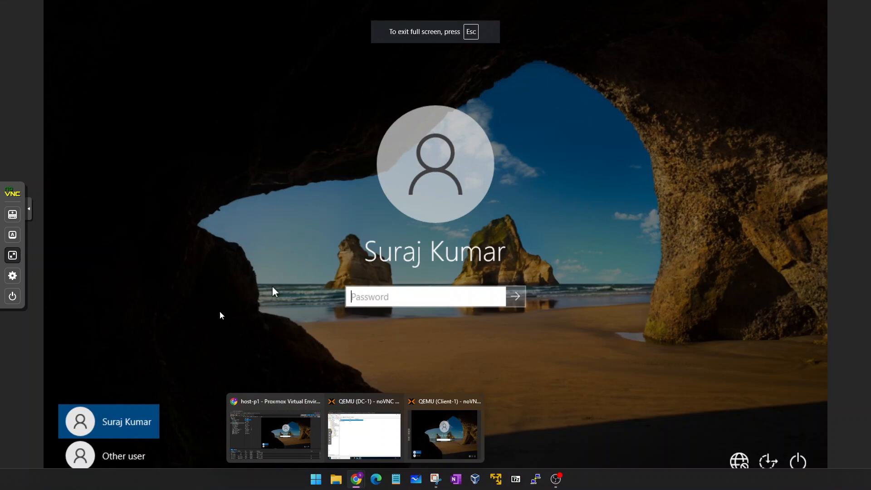
Sign in as Other user with the new No grp account's username and password.
{"action": "left_click", "coordinate": [134, 442]}
{"action": "type", "text": "ng"}
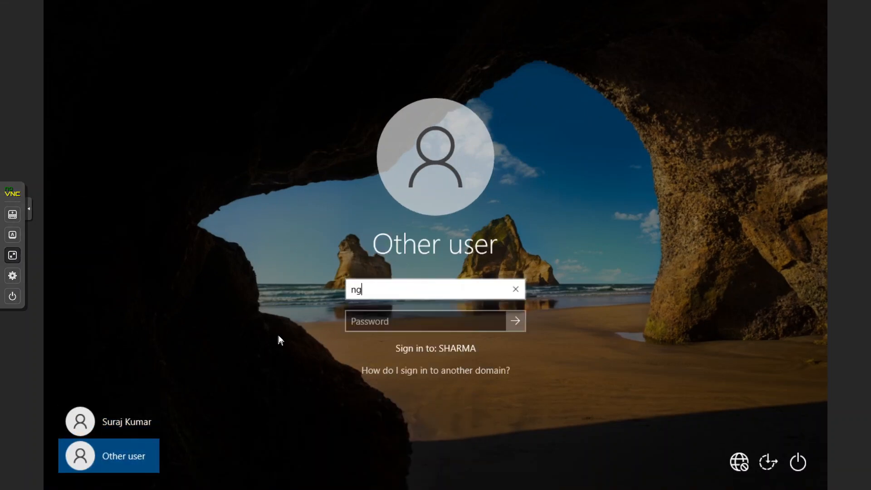
{"action": "type", "text": "rp"}
{"action": "key", "text": "Tab"}
{"action": "type", "text": "••"}
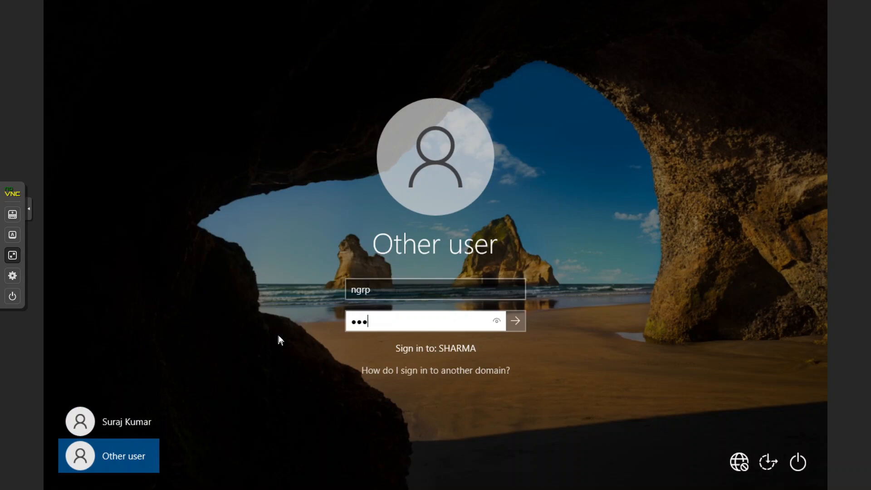
{"action": "key", "text": "Return"}
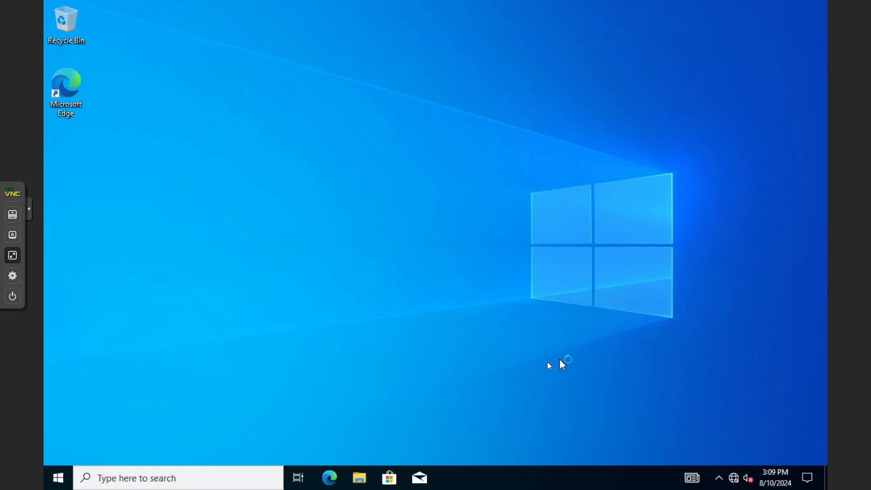
Open This PC in File Explorer, see only Local Disk (C:) with no network drive, and close it.
{"action": "left_click", "coordinate": [59, 476]}
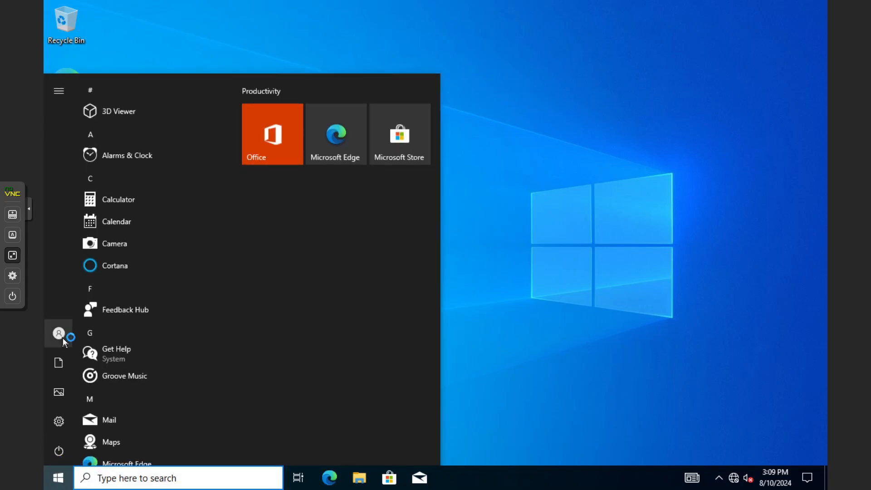
{"action": "mouse_move", "coordinate": [63, 338]}
{"action": "left_click", "coordinate": [638, 362]}
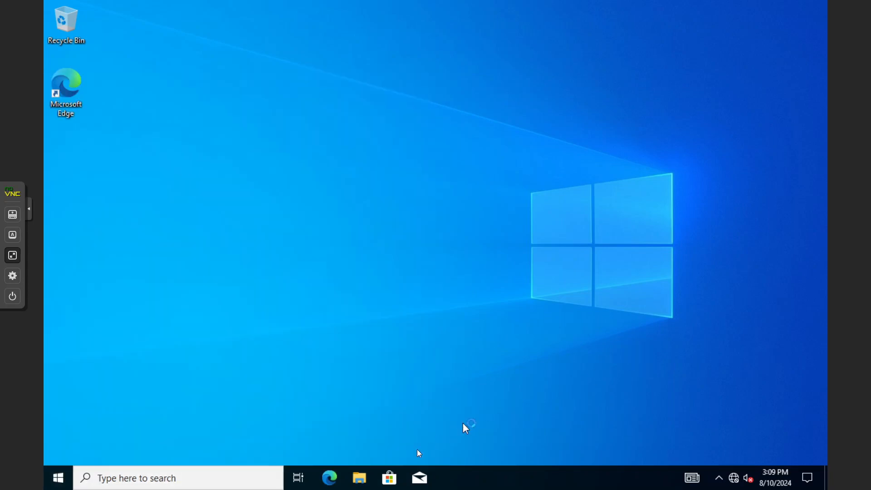
{"action": "left_click", "coordinate": [365, 471]}
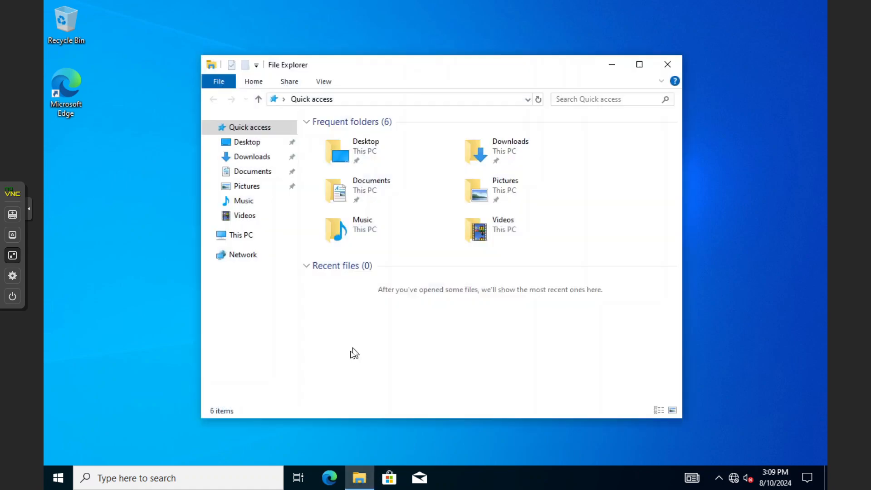
{"action": "left_click", "coordinate": [222, 236]}
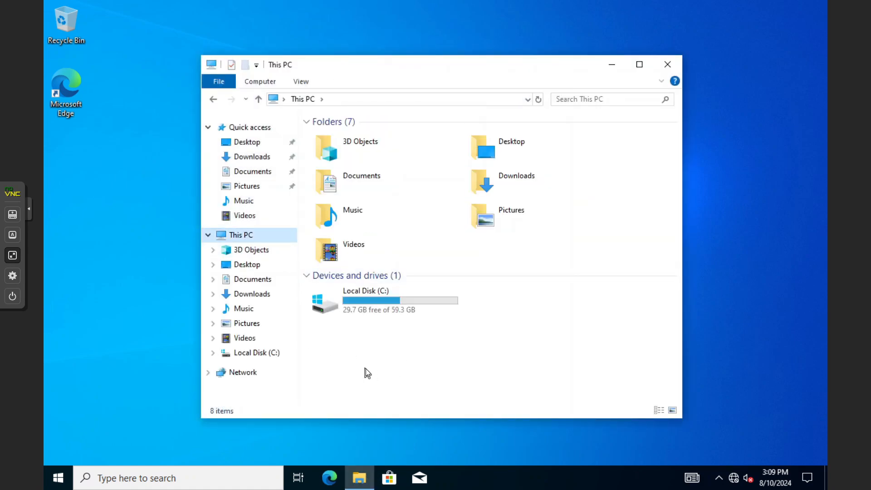
{"action": "left_click", "coordinate": [351, 367]}
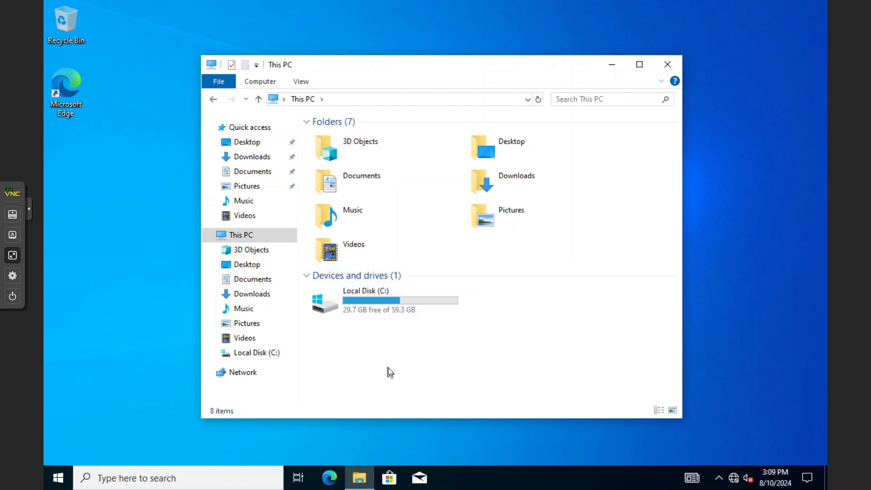
{"action": "left_click", "coordinate": [669, 64]}
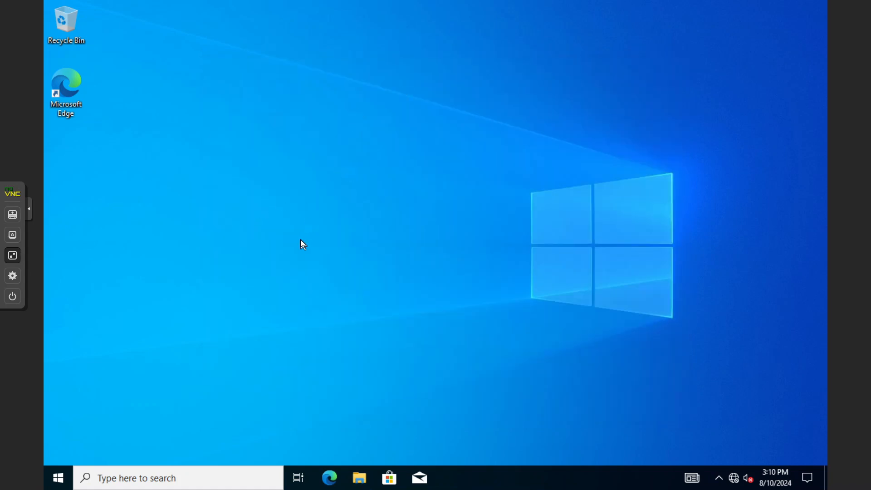
Reopen This PC to double-check the drives, close it, and take the console out of full screen.
{"action": "key", "text": "super"}
{"action": "left_click", "coordinate": [582, 244]}
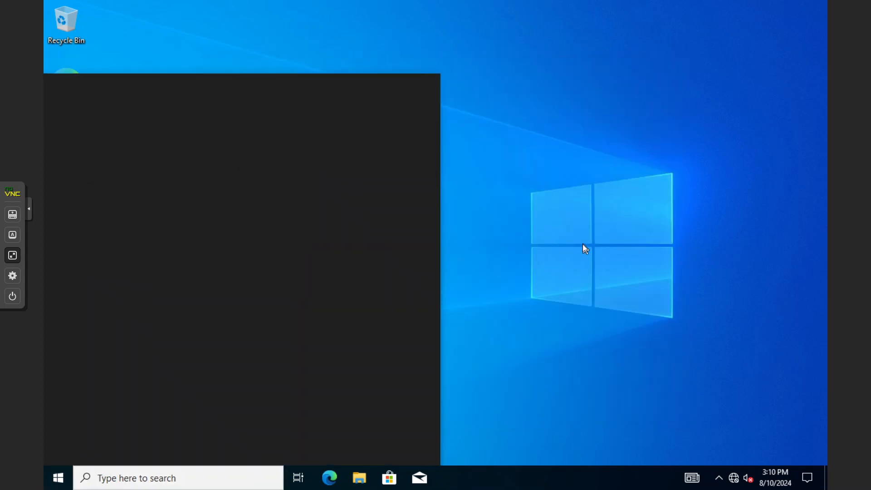
{"action": "key", "text": "super"}
{"action": "left_click", "coordinate": [535, 286]}
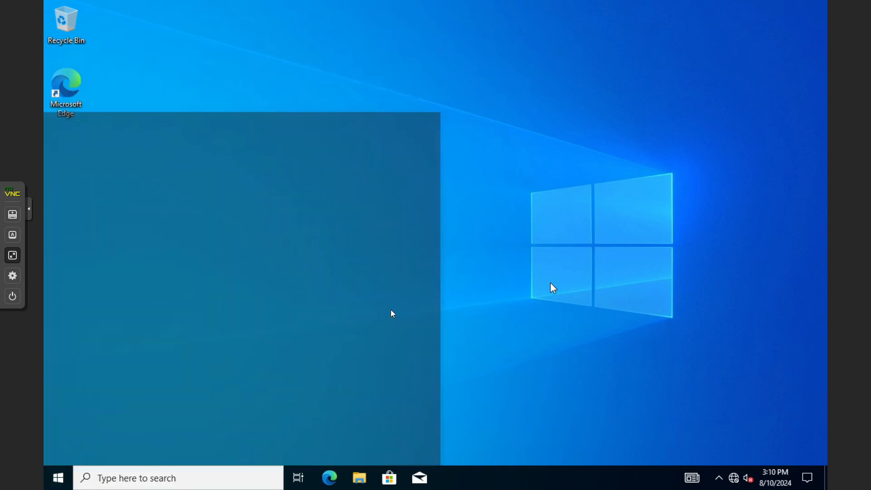
{"action": "left_click", "coordinate": [359, 477]}
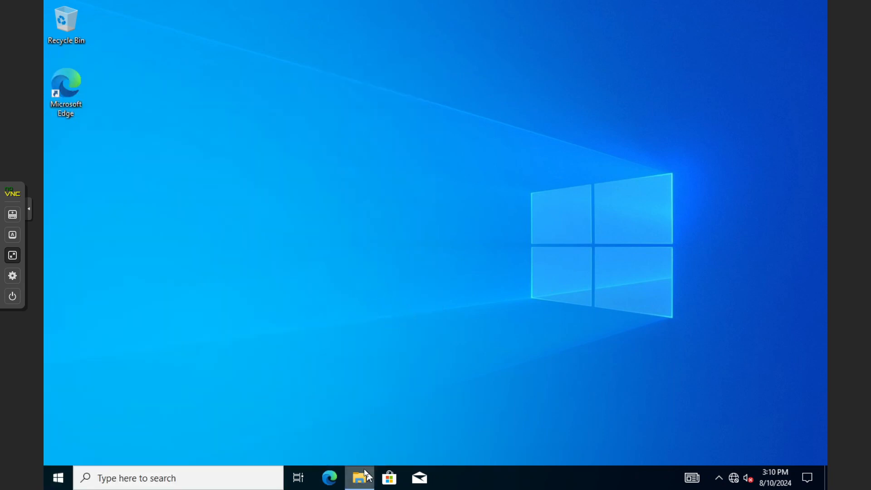
{"action": "left_click", "coordinate": [238, 235]}
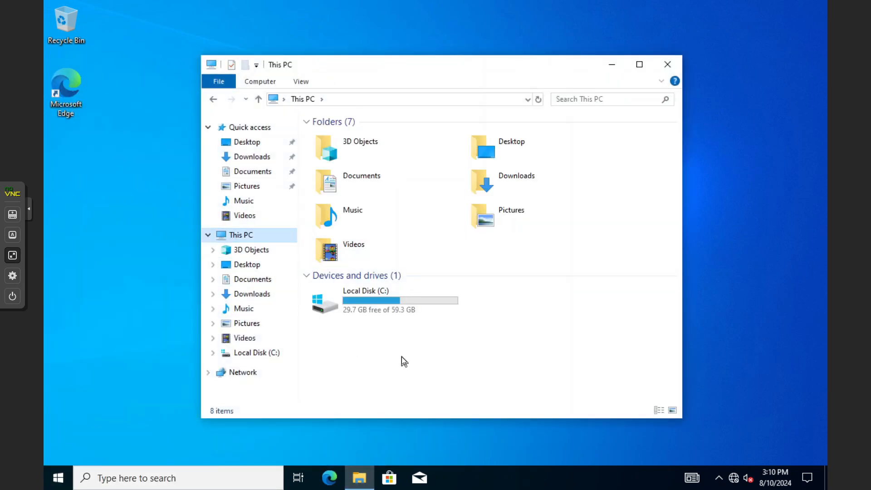
{"action": "left_click", "coordinate": [668, 64]}
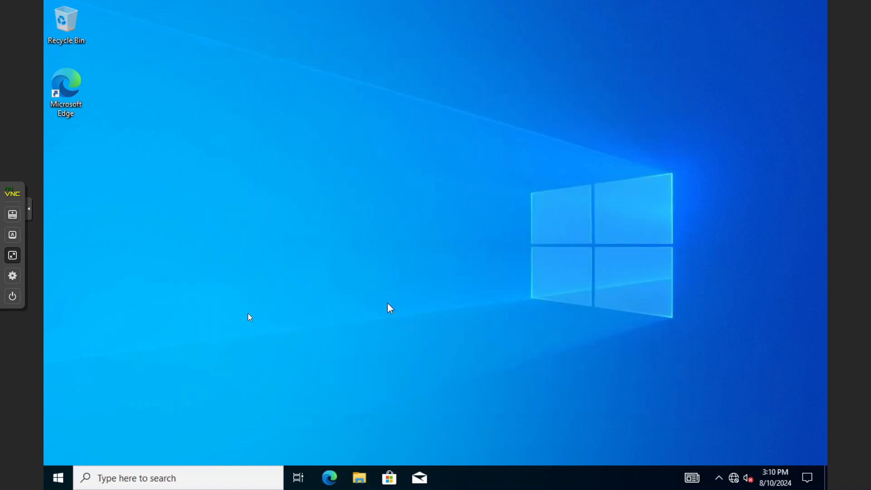
{"action": "left_click", "coordinate": [12, 255]}
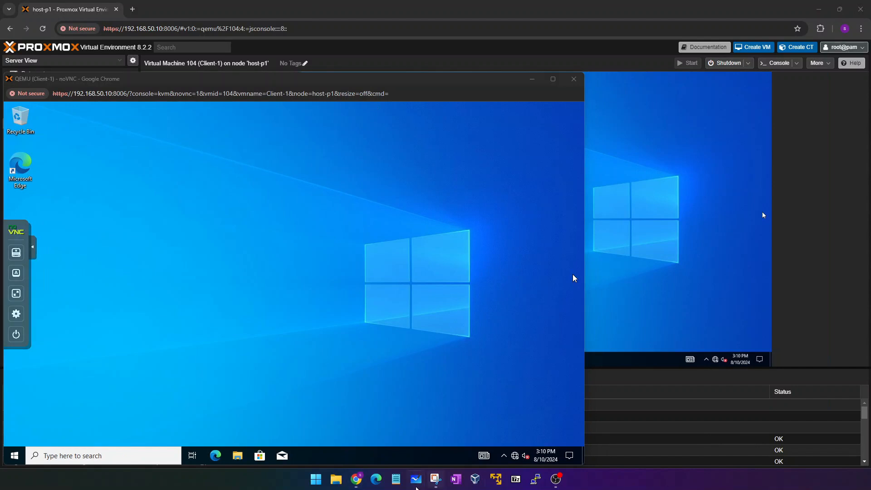
On DC-1, add the No grp user to IT-RW from its Member Of tab and apply.
{"action": "left_click", "coordinate": [356, 478]}
{"action": "left_click", "coordinate": [379, 421]}
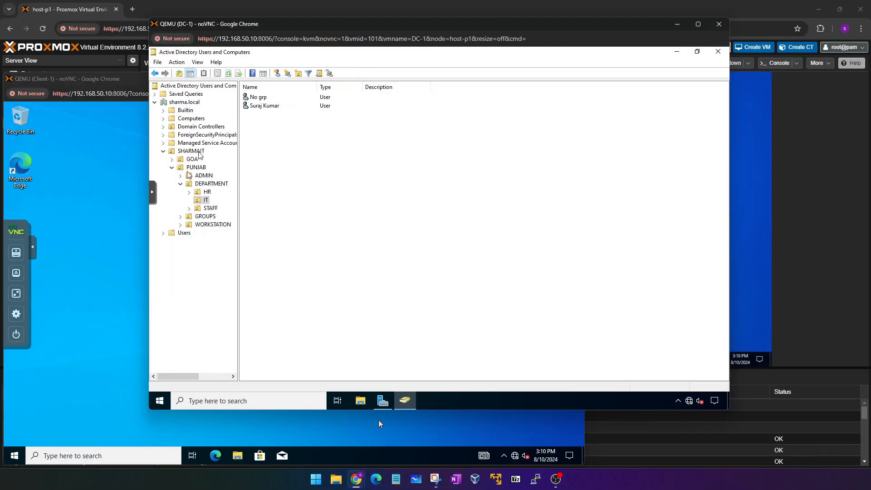
{"action": "double_click", "coordinate": [267, 99]}
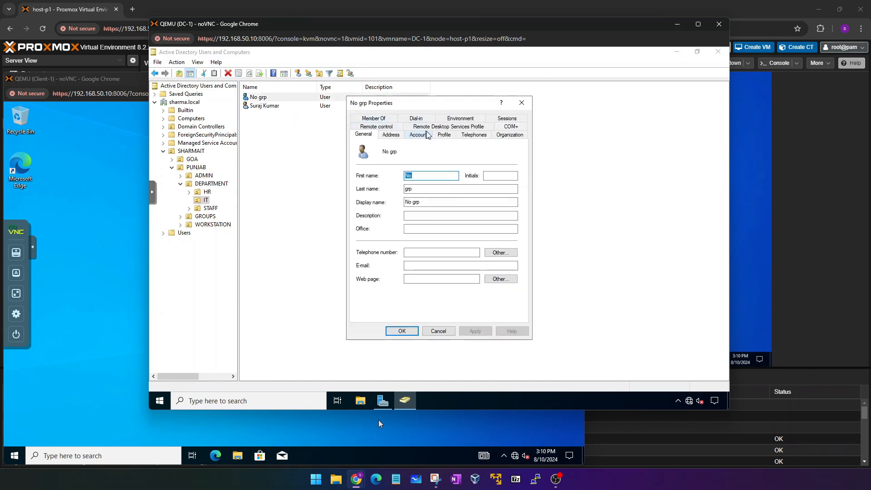
{"action": "left_click", "coordinate": [373, 119]}
{"action": "left_click", "coordinate": [372, 244]}
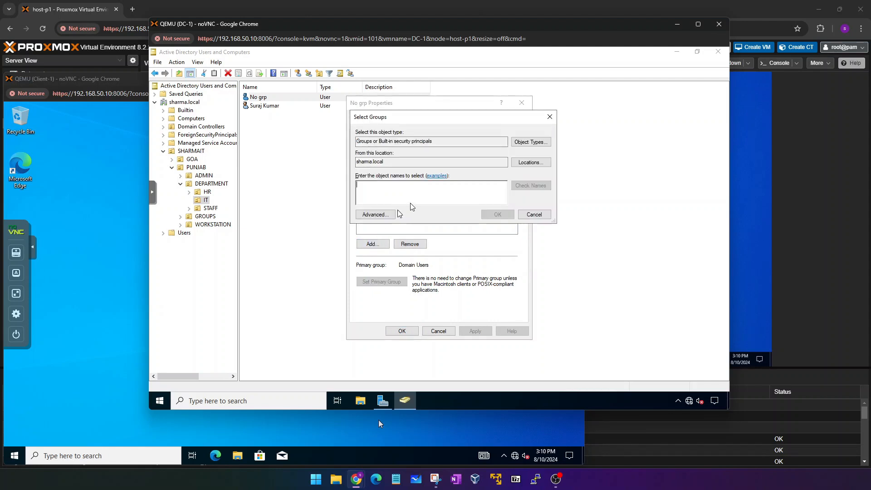
{"action": "type", "text": "IT-RW"}
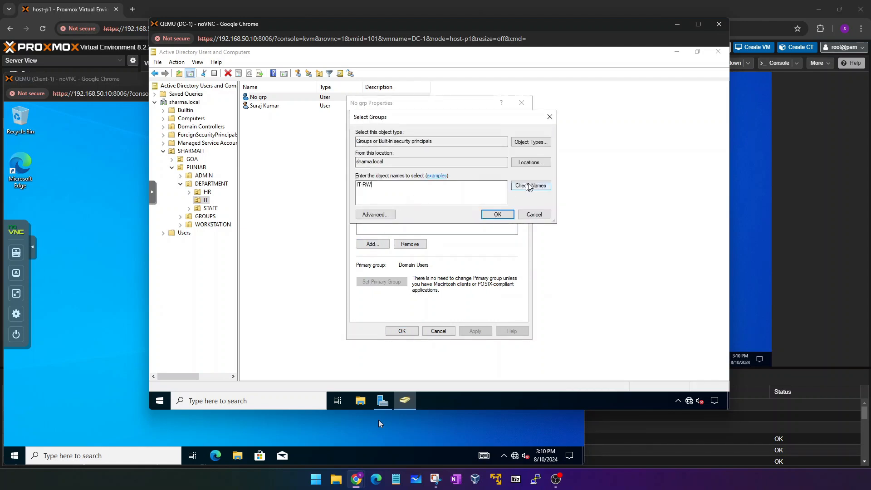
{"action": "left_click", "coordinate": [497, 214]}
{"action": "left_click", "coordinate": [475, 331]}
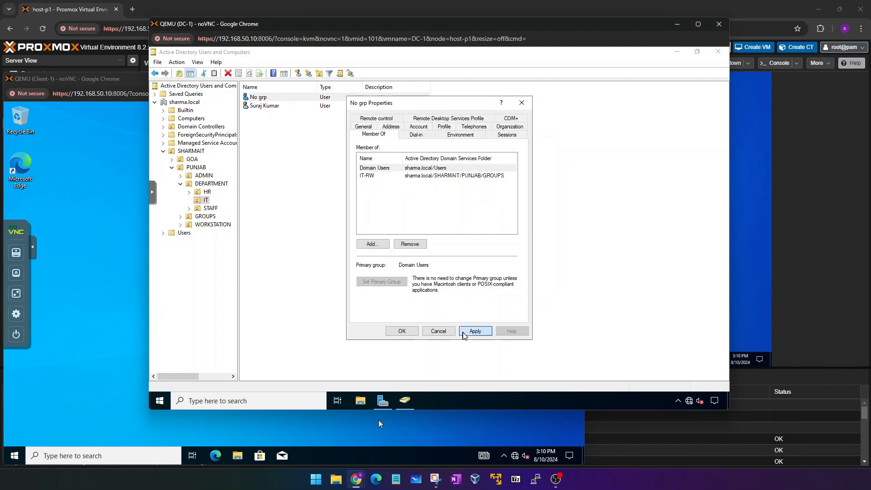
{"action": "left_click", "coordinate": [401, 331]}
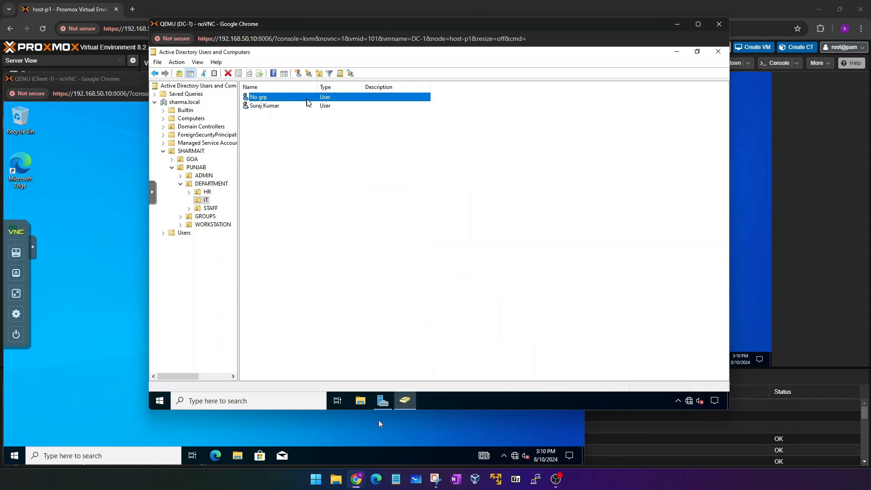
Make the Client-1 console full screen and open Command Prompt from a cmd search.
{"action": "left_click", "coordinate": [673, 27]}
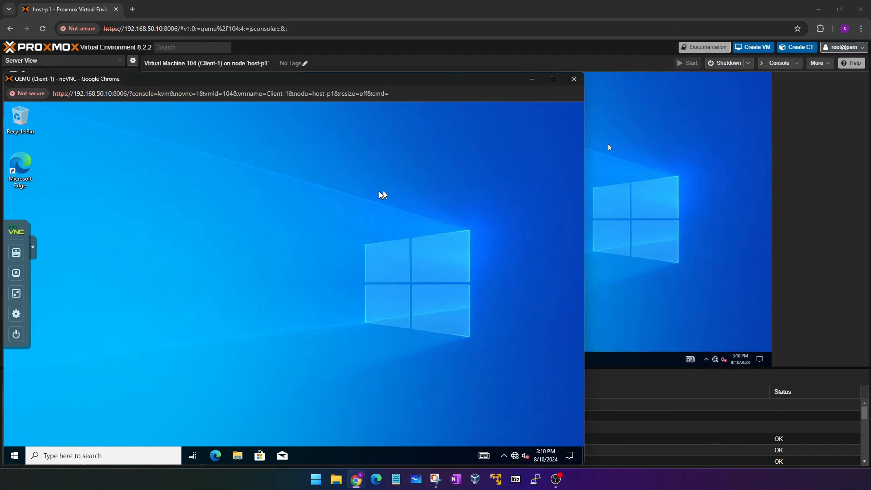
{"action": "left_click_drag", "start_coordinate": [406, 81], "coordinate": [549, 78]}
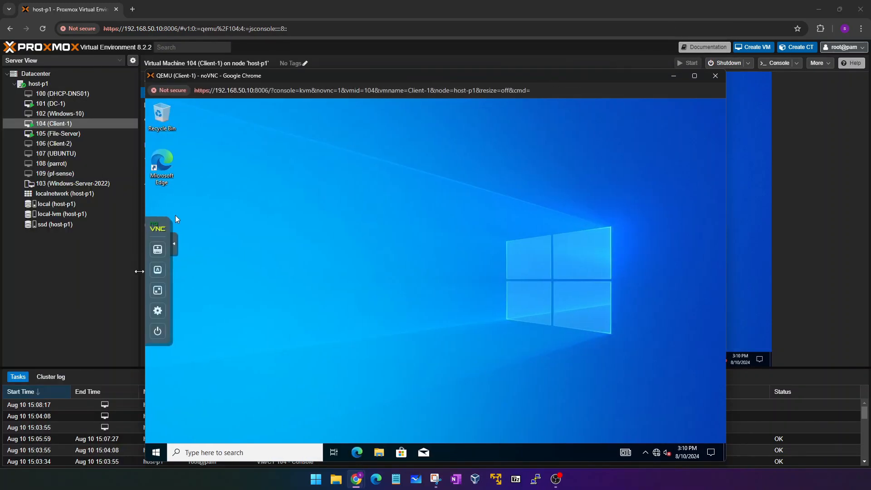
{"action": "left_click", "coordinate": [157, 290]}
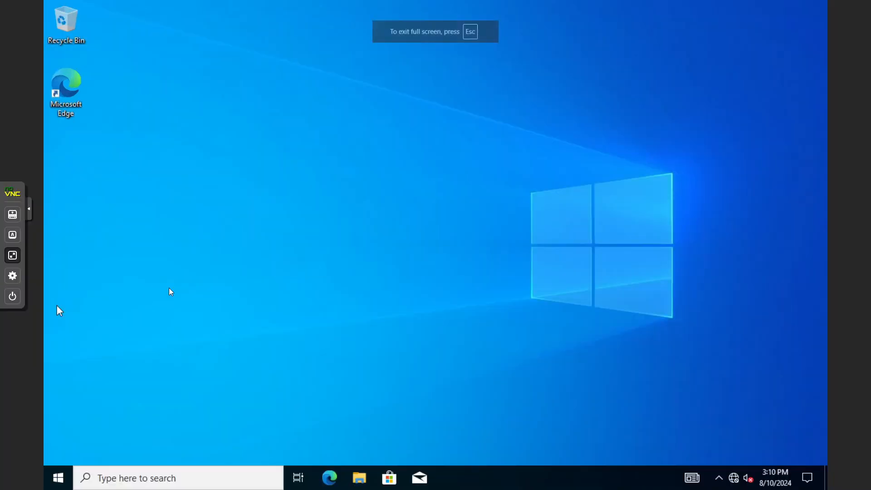
{"action": "left_click", "coordinate": [175, 470]}
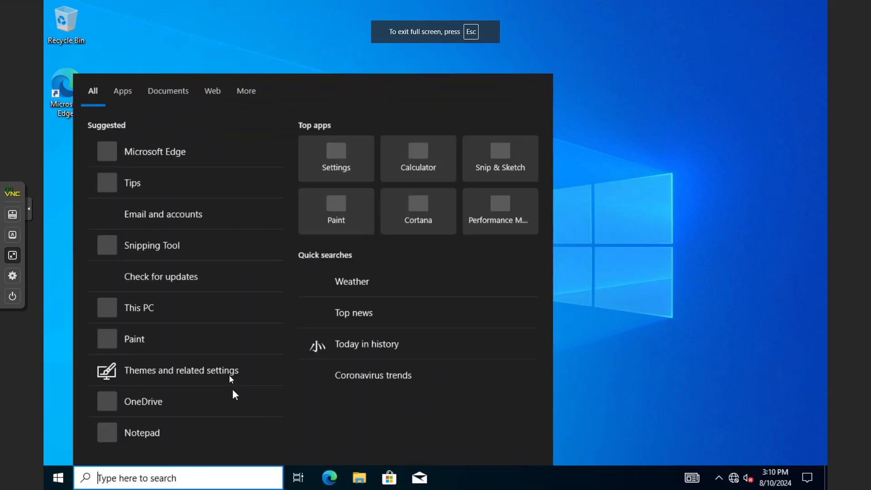
{"action": "type", "text": "cmd"}
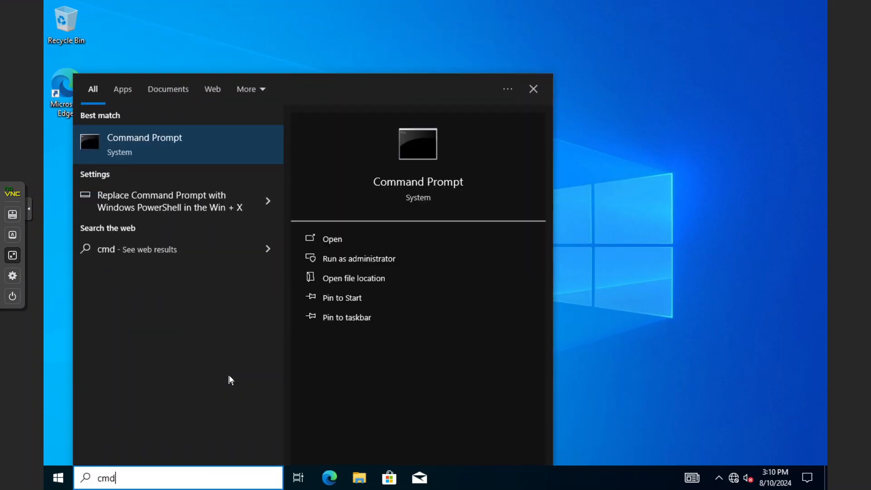
{"action": "key", "text": "Return"}
Run gpupdate /force in Command Prompt and wait for the policy update to finish.
{"action": "type", "text": "update"}
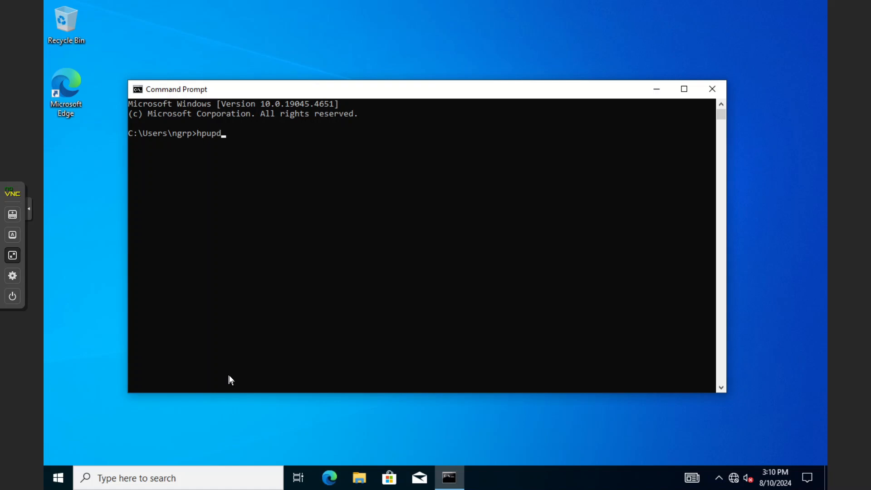
{"action": "key", "text": "BackSpace"}
{"action": "key", "text": "BackSpace"}
{"action": "key", "text": "BackSpace"}
{"action": "key", "text": "BackSpace"}
{"action": "key", "text": "BackSpace"}
{"action": "key", "text": "BackSpace"}
{"action": "key", "text": "BackSpace"}
{"action": "key", "text": "BackSpace"}
{"action": "key", "text": "BackSpace"}
{"action": "type", "text": "gpupdate /fop"}
{"action": "key", "text": "BackSpace"}
{"action": "type", "text": "rce"}
{"action": "key", "text": "Return"}
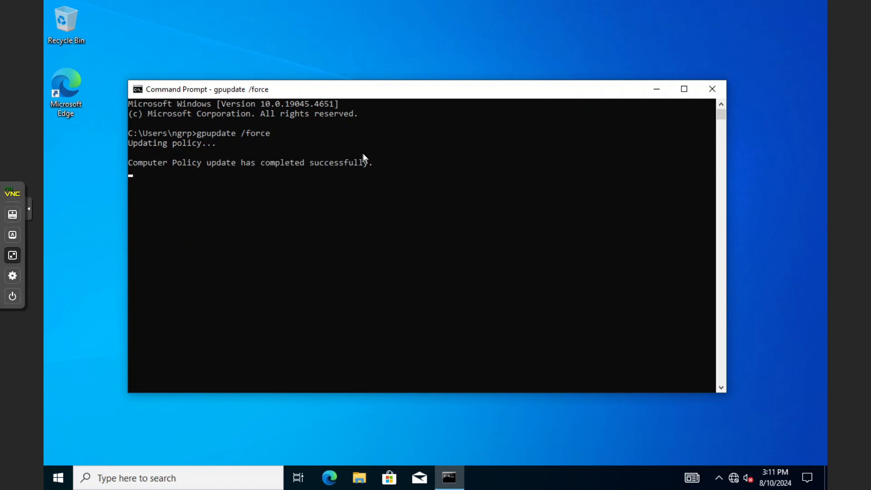
{"action": "left_click_drag", "start_coordinate": [370, 162], "coordinate": [290, 136]}
{"action": "left_click", "coordinate": [287, 134]}
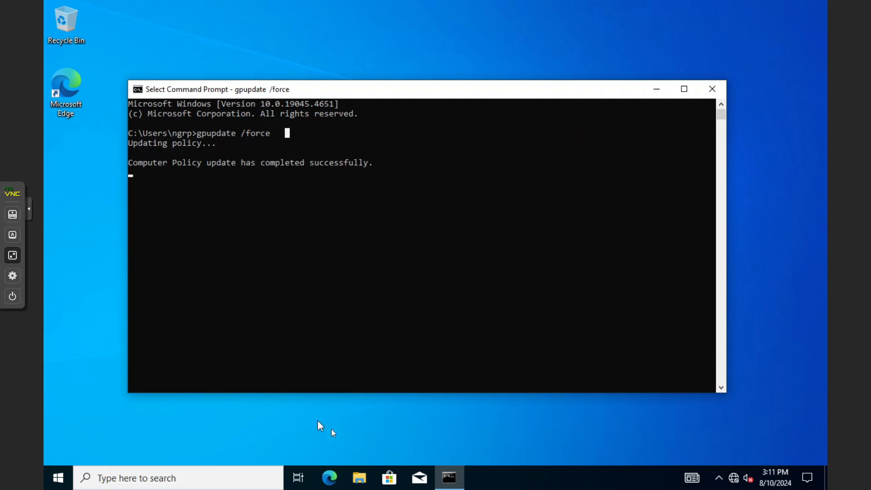
Open This PC in File Explorer, then close both it and the Command Prompt window.
{"action": "left_click", "coordinate": [363, 472]}
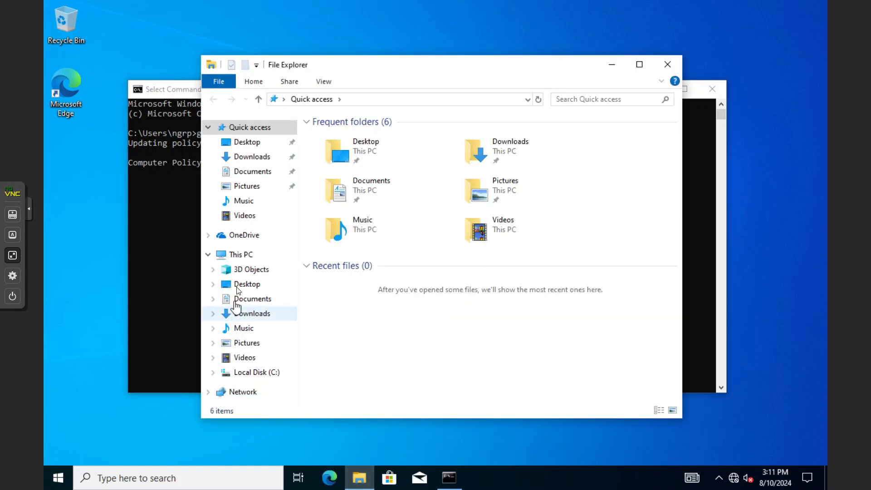
{"action": "double_click", "coordinate": [238, 254]}
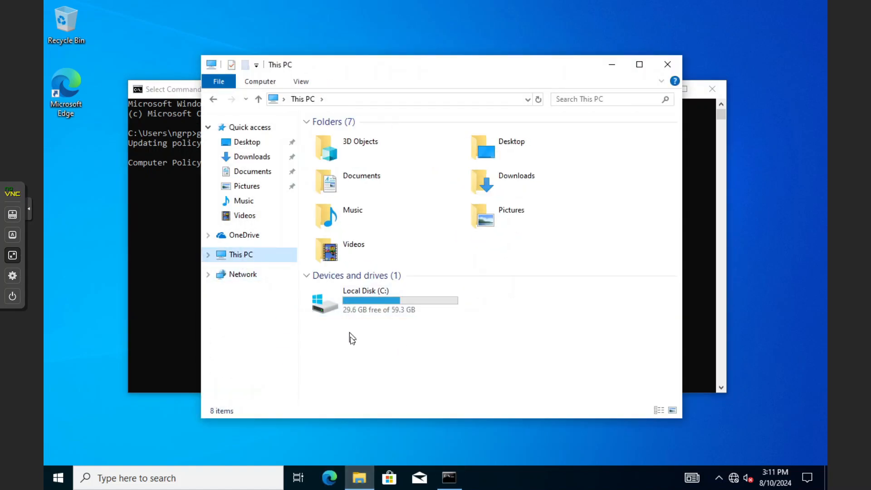
{"action": "left_click", "coordinate": [176, 227]}
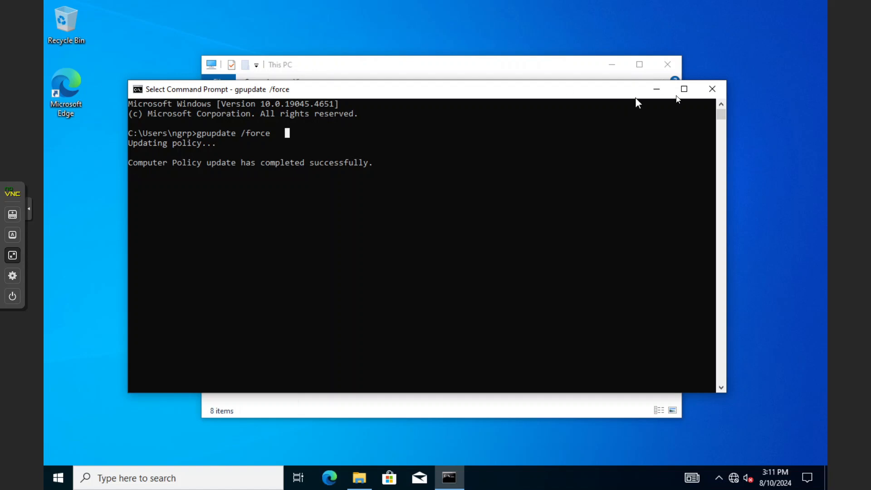
{"action": "left_click", "coordinate": [712, 89]}
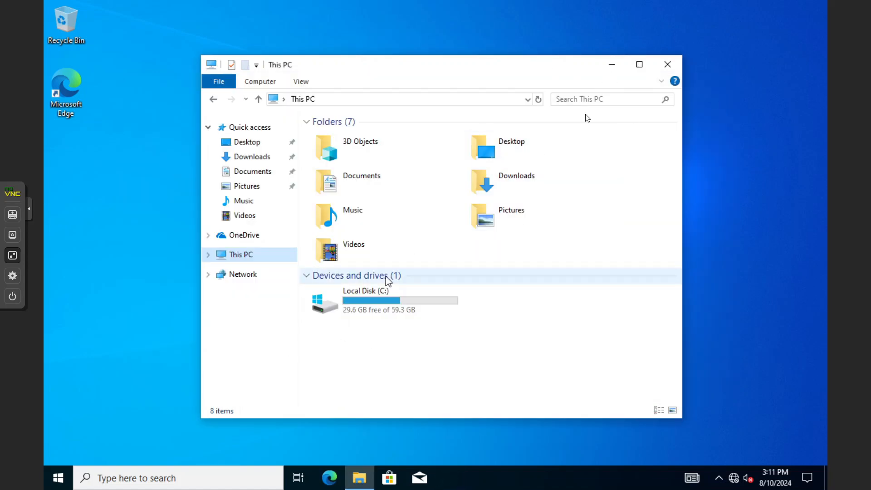
{"action": "left_click", "coordinate": [640, 64]}
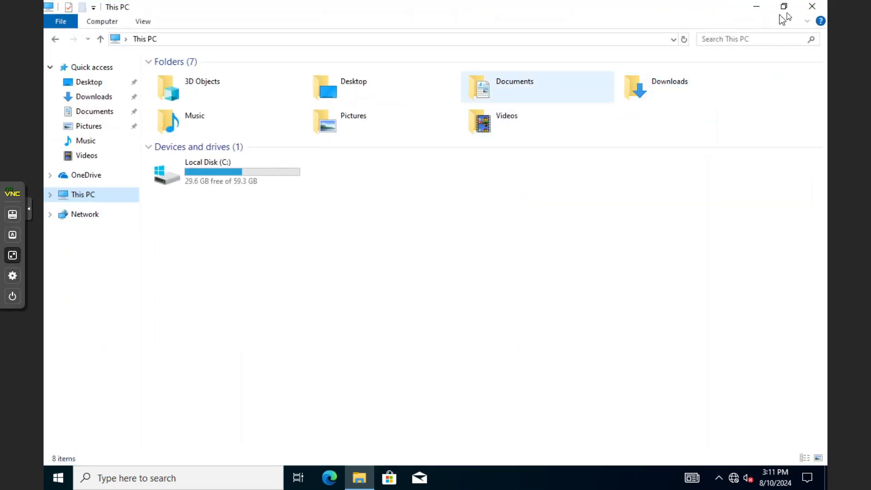
{"action": "left_click", "coordinate": [812, 6]}
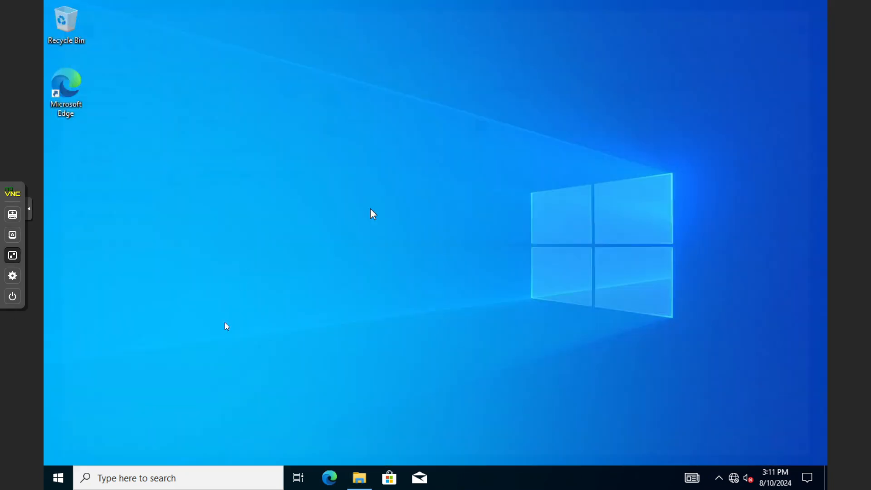
{"action": "left_click", "coordinate": [58, 478]}
Sign the test user out of Client-1 and sign back in with the account password.
{"action": "left_click", "coordinate": [64, 327]}
{"action": "left_click", "coordinate": [111, 285]}
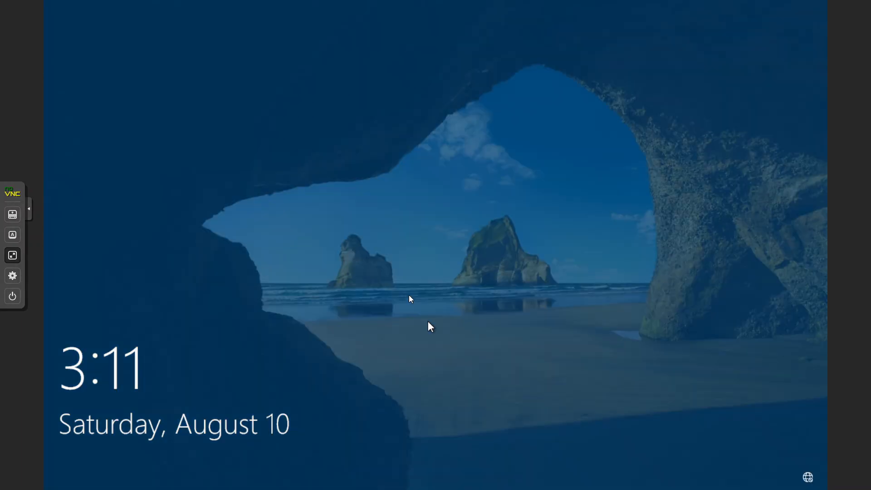
{"action": "left_click", "coordinate": [409, 294]}
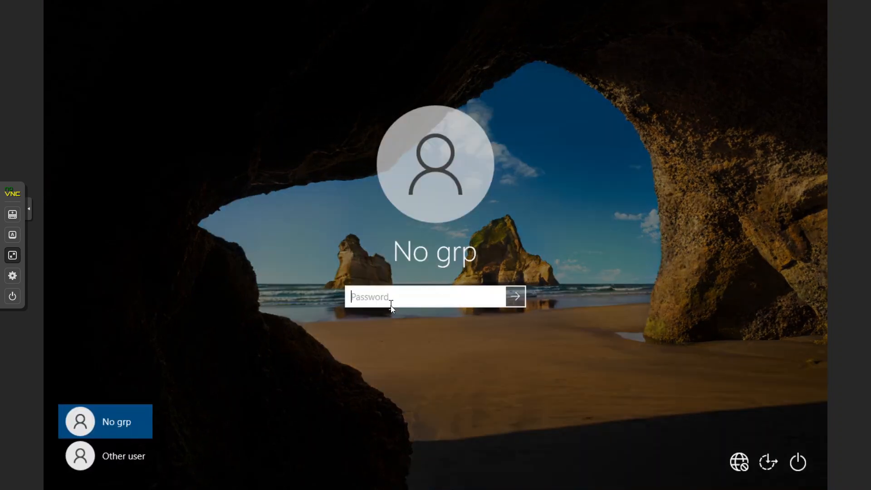
{"action": "type", "text": "************"}
{"action": "key", "text": "Return"}
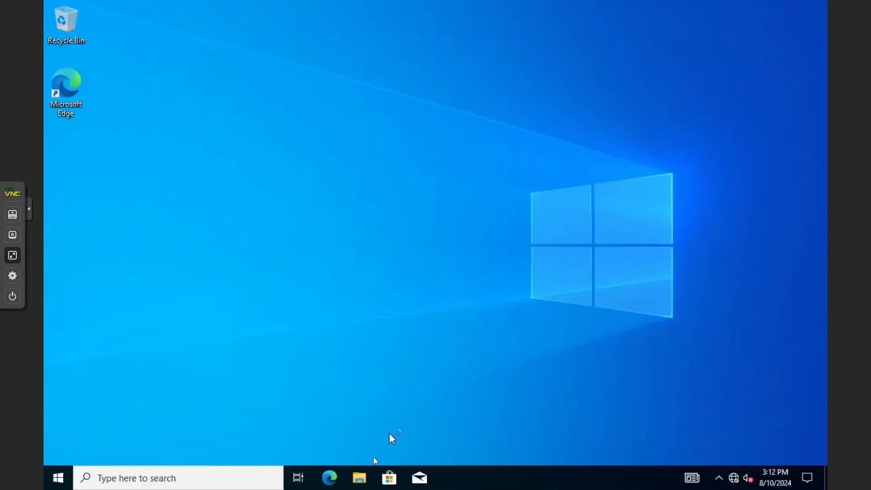
Check This PC in File Explorer shows only the IT (I:) drive, then exit full screen.
{"action": "left_click", "coordinate": [371, 477]}
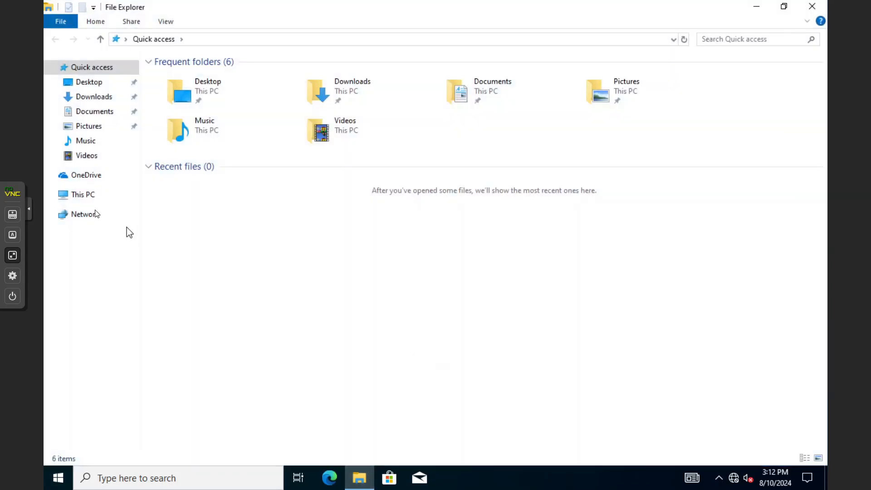
{"action": "left_click", "coordinate": [91, 198]}
{"action": "left_click_drag", "start_coordinate": [177, 260], "coordinate": [198, 221]}
{"action": "left_click", "coordinate": [200, 277]}
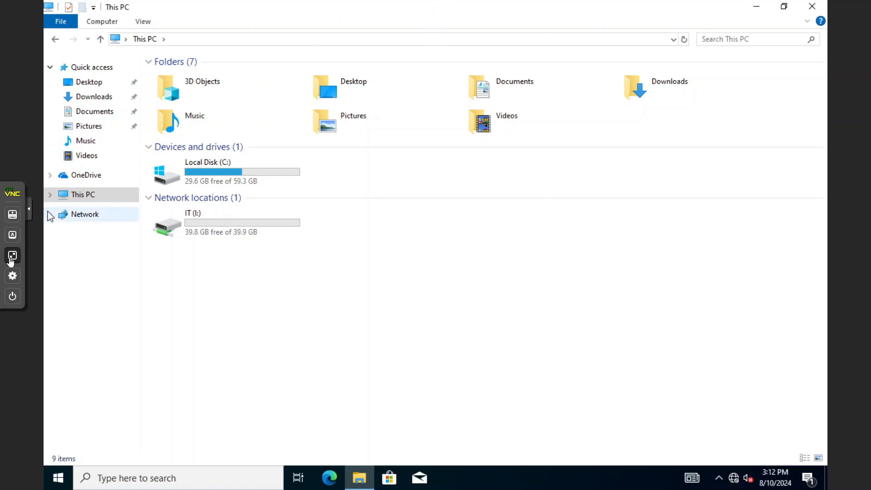
{"action": "left_click", "coordinate": [12, 255]}
{"action": "left_click", "coordinate": [108, 285]}
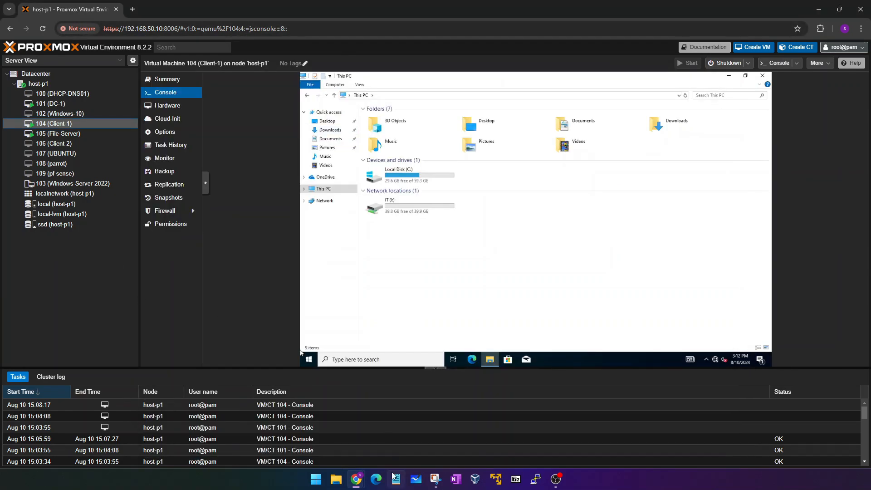
Switch to the DC-1 console and show it full screen.
{"action": "mouse_move", "coordinate": [357, 481]}
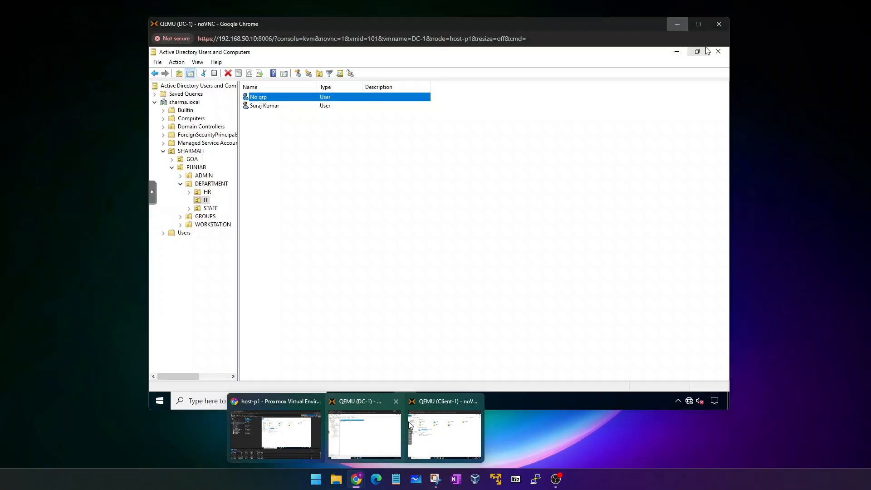
{"action": "left_click", "coordinate": [364, 434]}
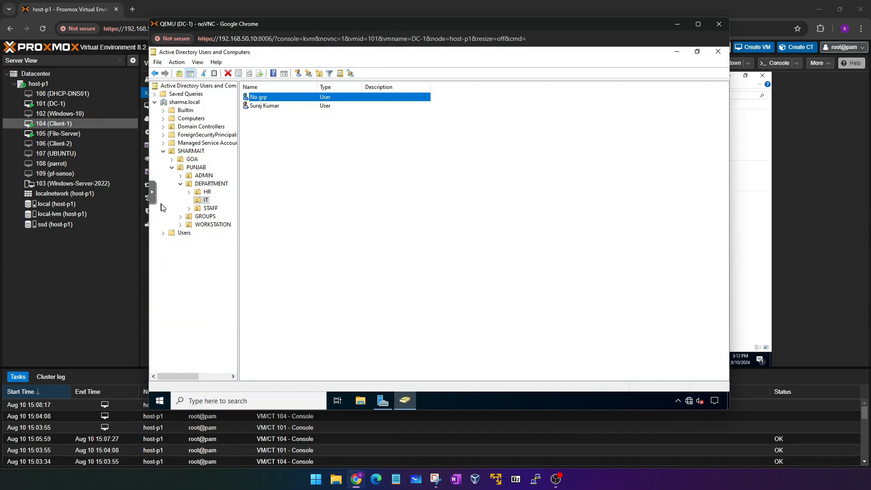
{"action": "left_click", "coordinate": [159, 200]}
{"action": "left_click", "coordinate": [165, 238]}
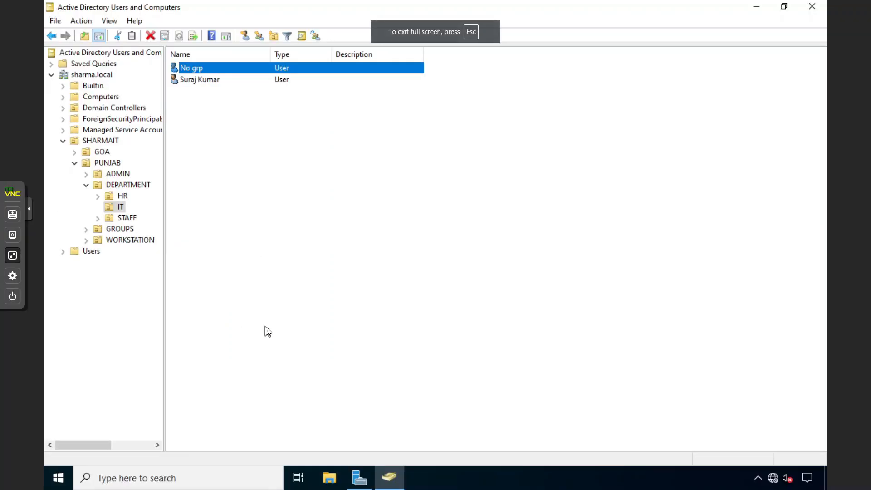
Launch Group Policy Management and select the Mapped Drives GPO under PUNJAB.
{"action": "left_click", "coordinate": [359, 477]}
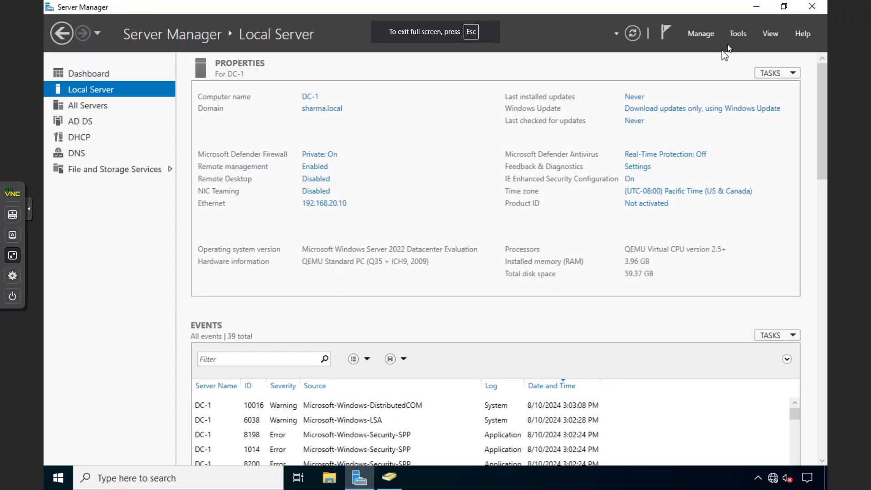
{"action": "left_click", "coordinate": [736, 36]}
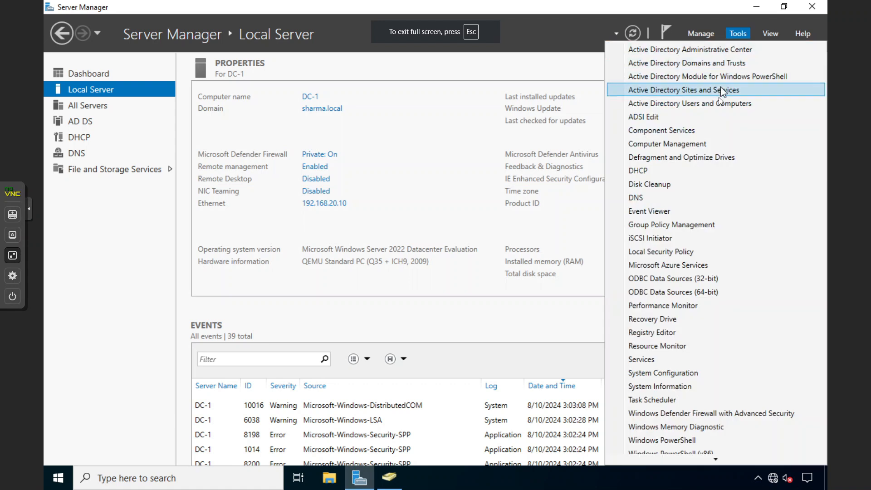
{"action": "left_click", "coordinate": [689, 223]}
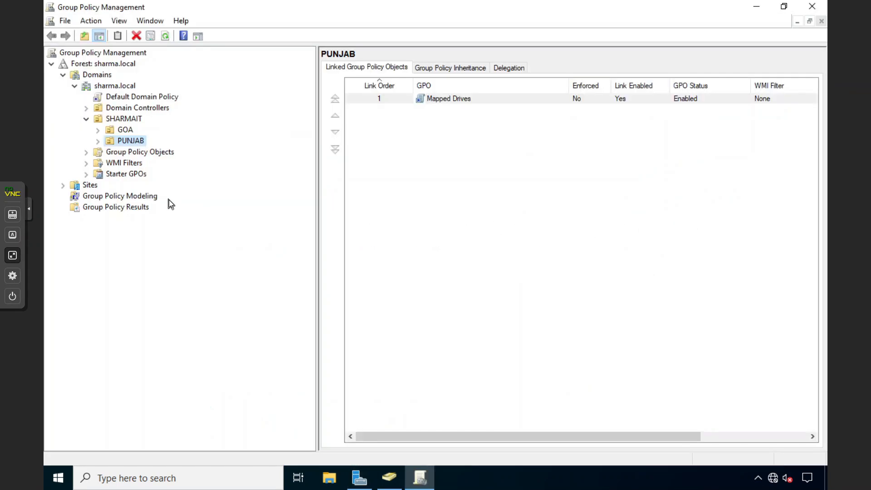
{"action": "left_click", "coordinate": [98, 141]}
{"action": "left_click", "coordinate": [130, 156]}
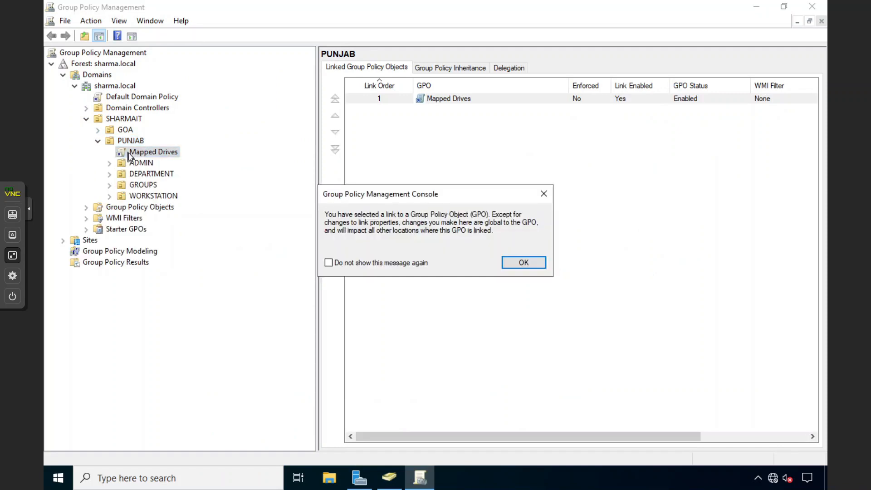
{"action": "left_click", "coordinate": [541, 267]}
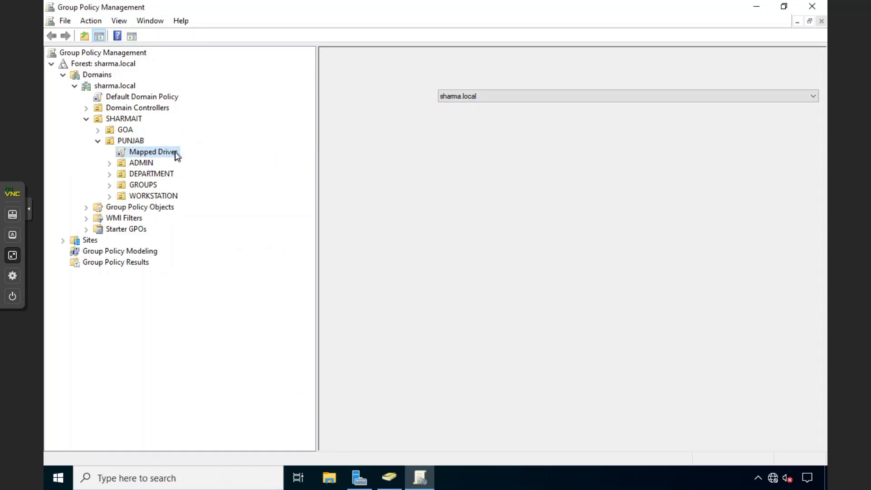
{"action": "right_click", "coordinate": [175, 152]}
{"action": "left_click", "coordinate": [188, 160]}
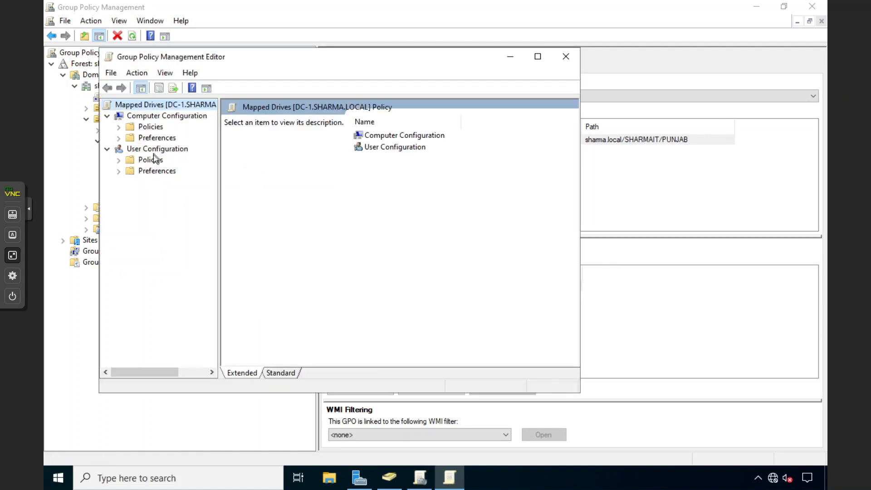
{"action": "double_click", "coordinate": [145, 171]}
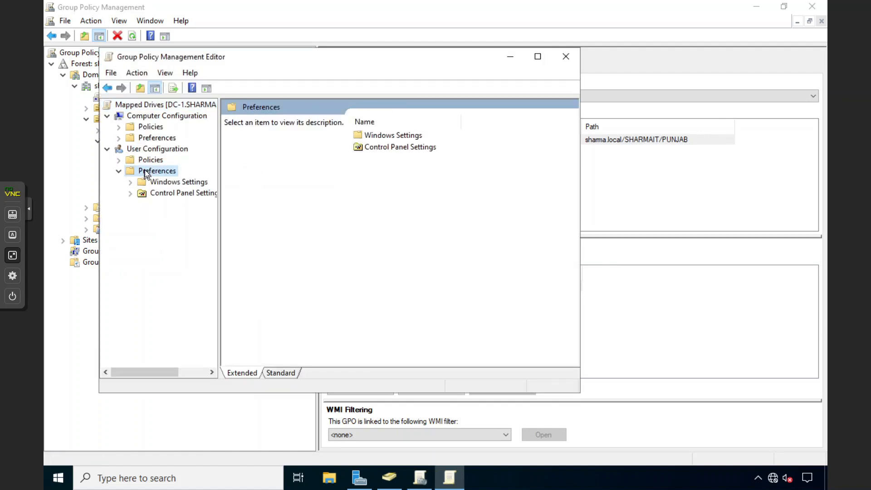
{"action": "left_click", "coordinate": [151, 193]}
{"action": "double_click", "coordinate": [151, 193]}
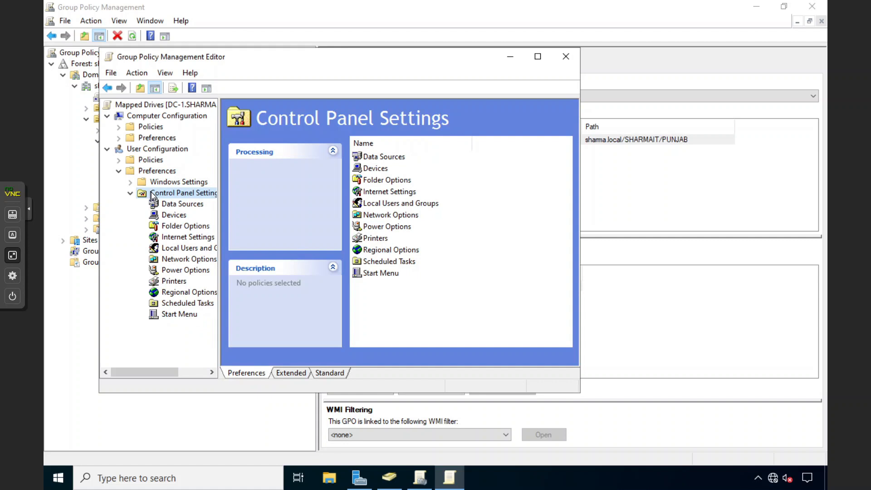
{"action": "left_click", "coordinate": [173, 281]}
{"action": "right_click", "coordinate": [513, 189]}
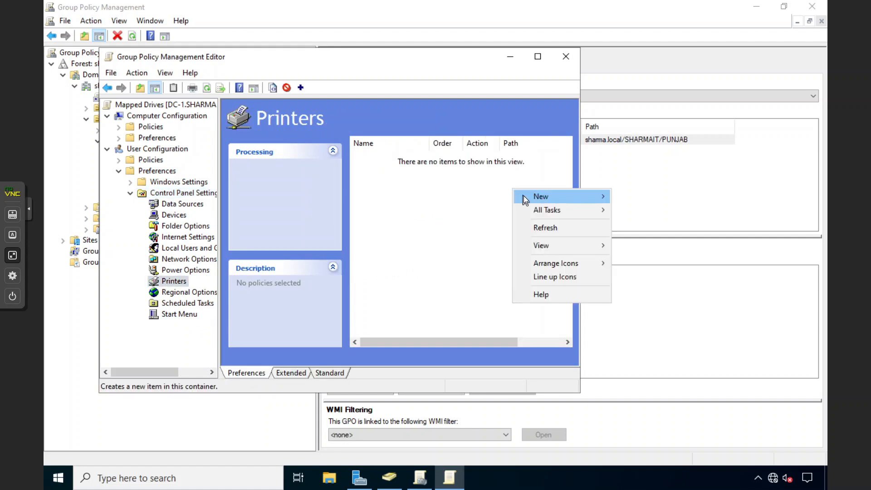
{"action": "mouse_move", "coordinate": [523, 195]}
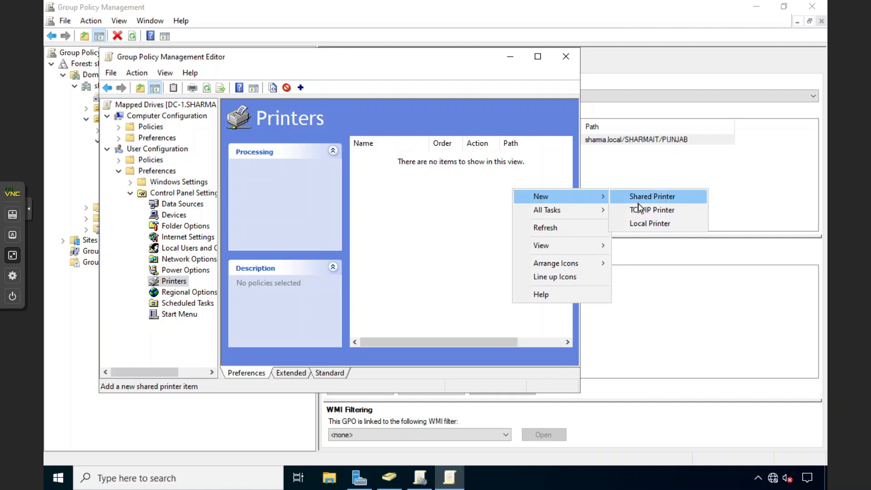
{"action": "left_click", "coordinate": [637, 223]}
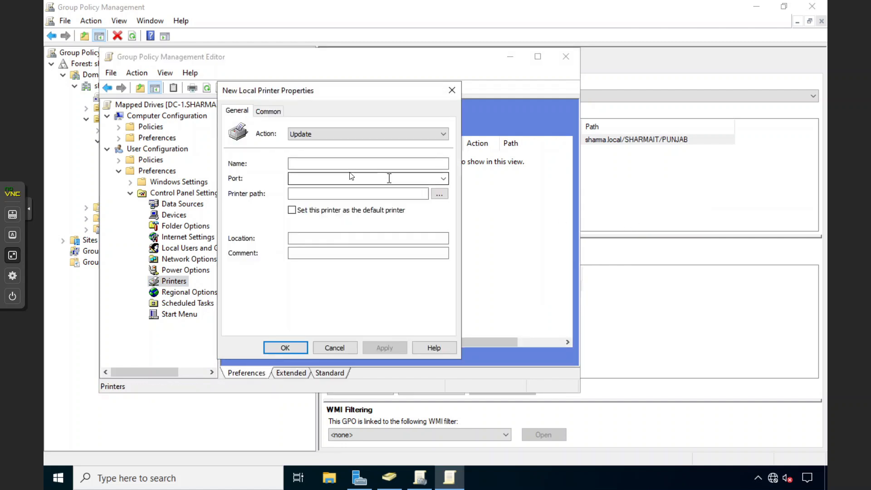
{"action": "left_click", "coordinate": [275, 114]}
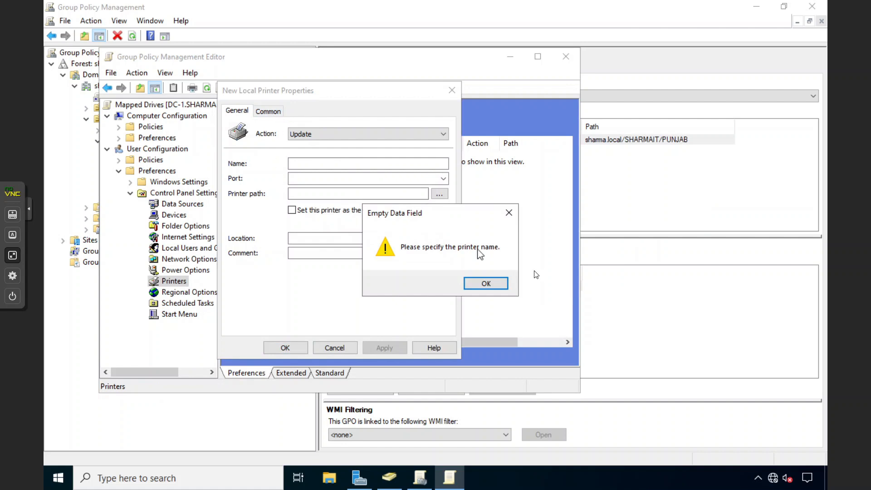
{"action": "left_click", "coordinate": [500, 284]}
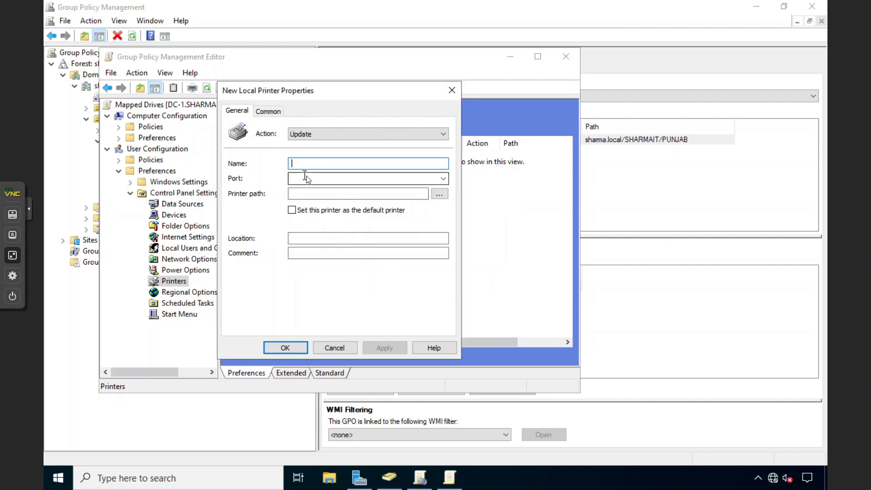
{"action": "type", "text": "rgrd"}
{"action": "left_click", "coordinate": [274, 112]}
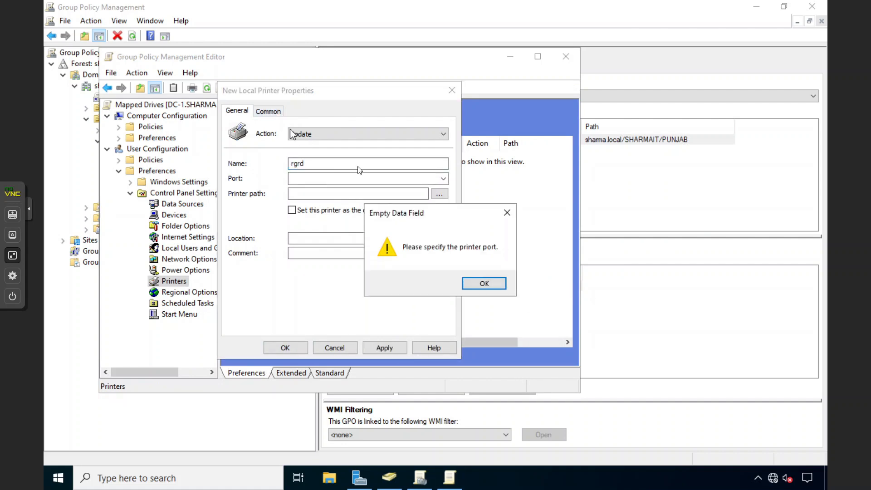
{"action": "left_click", "coordinate": [490, 285]}
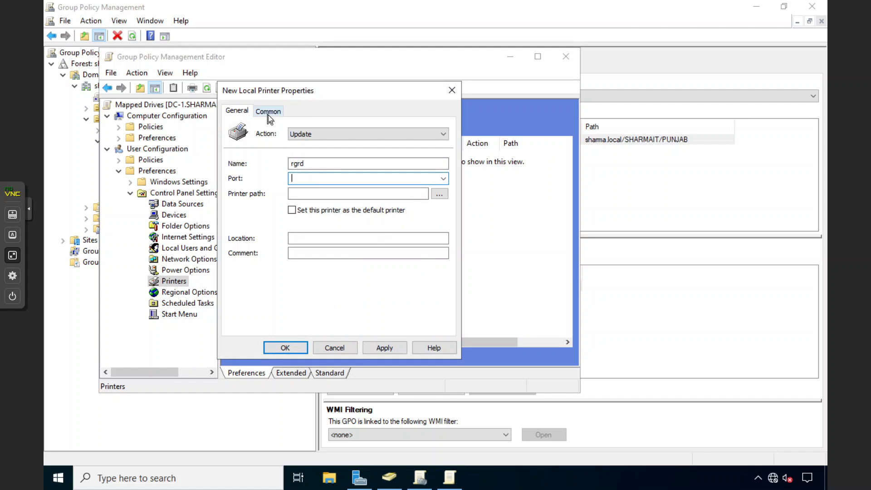
{"action": "left_click", "coordinate": [452, 91]}
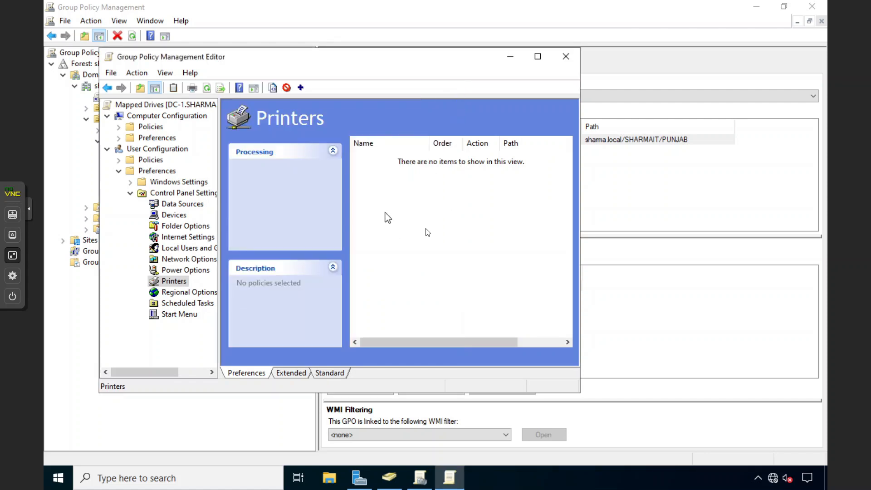
{"action": "left_click", "coordinate": [565, 56]}
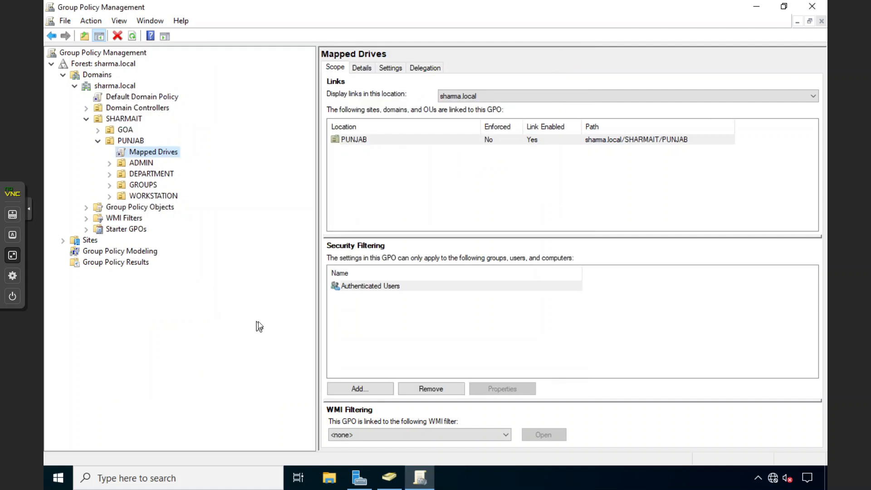